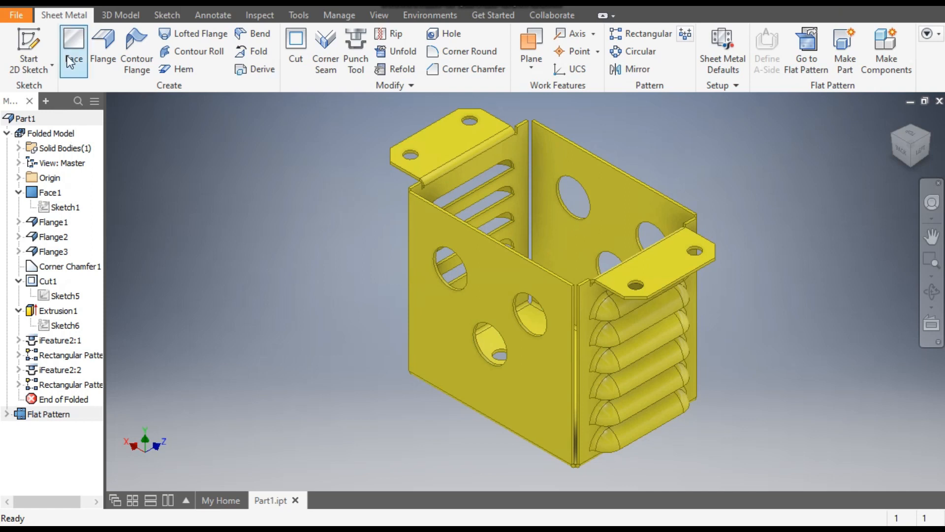
Create a new part from the metric Sheet Metal (mm).ipt template.
click(28, 6)
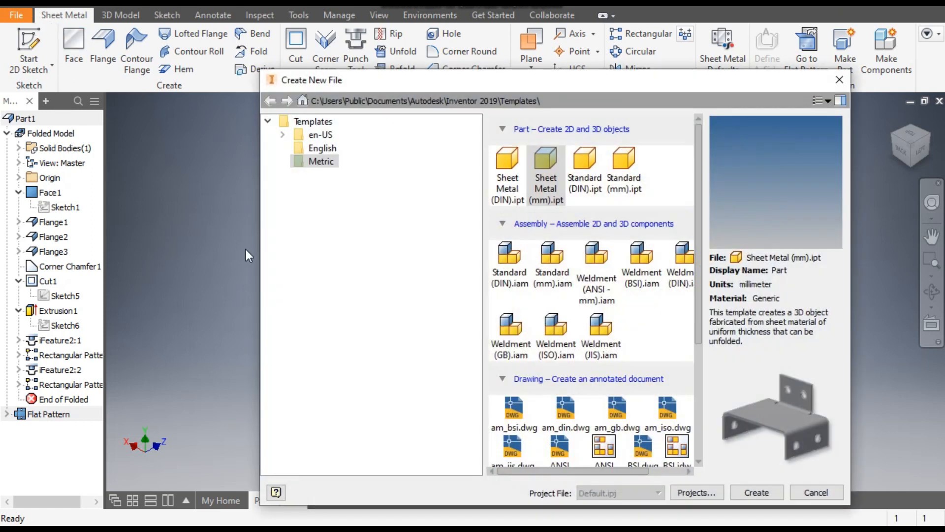
click(545, 159)
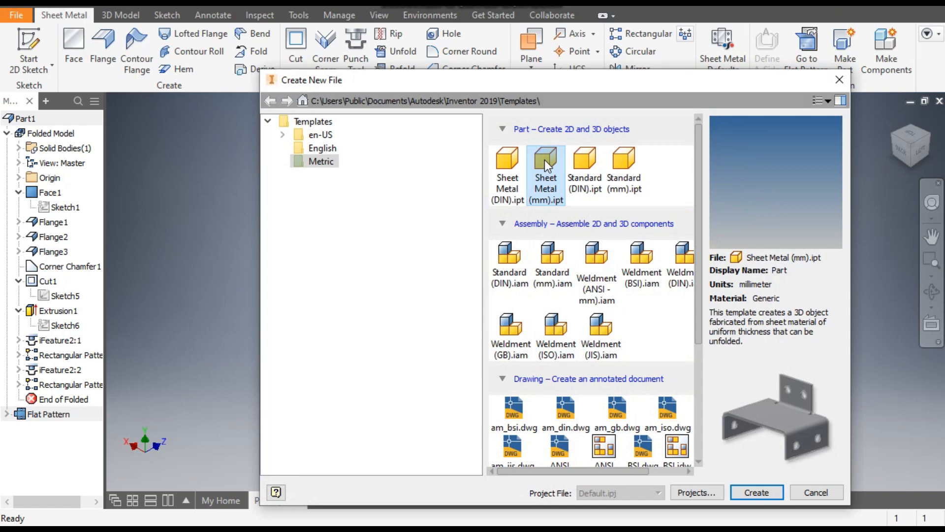
click(767, 494)
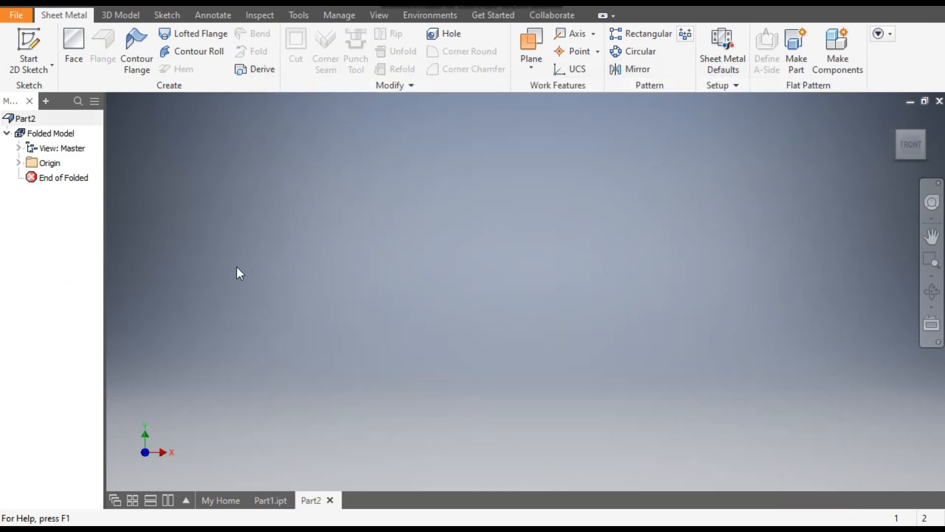
Start a 2D sketch on the horizontal XZ plane and rotate the view so the X axis runs horizontally.
click(29, 42)
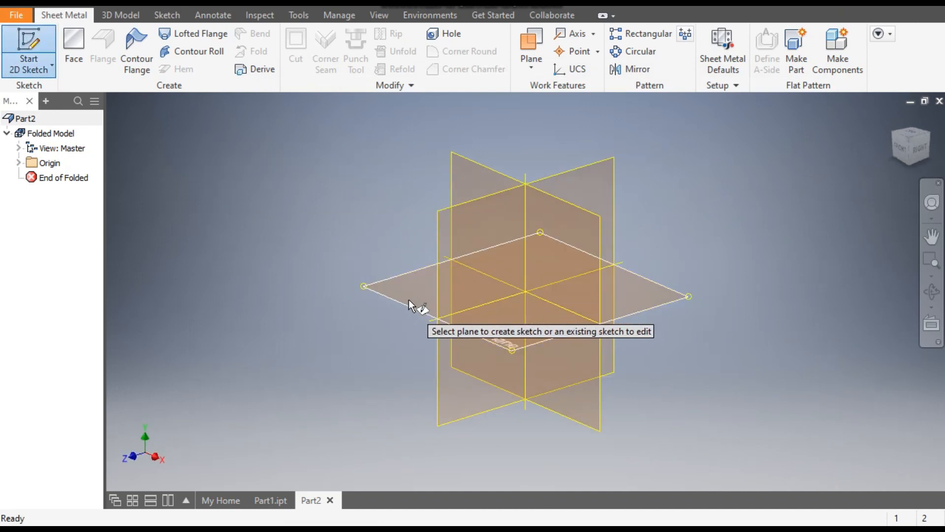
click(405, 284)
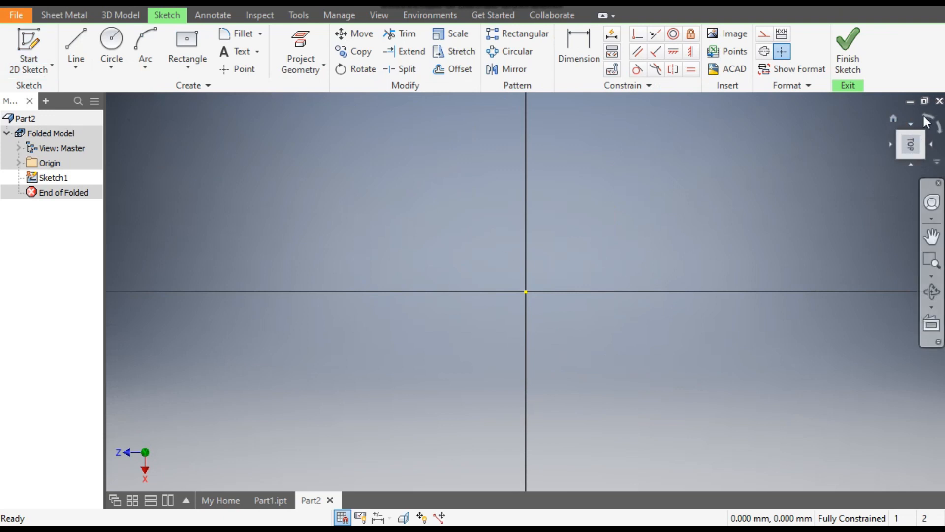
click(927, 117)
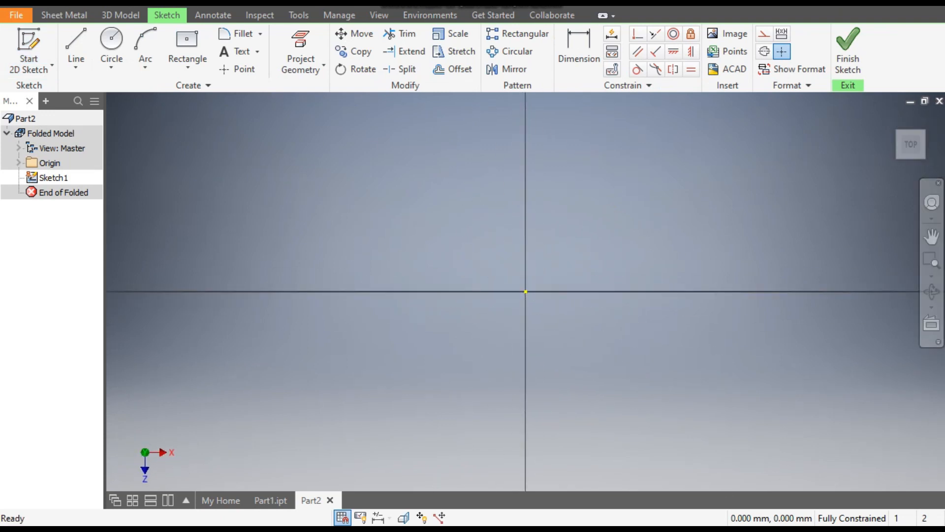
Sketch a two-point center rectangle about 356 mm wide, centred on the origin.
click(195, 64)
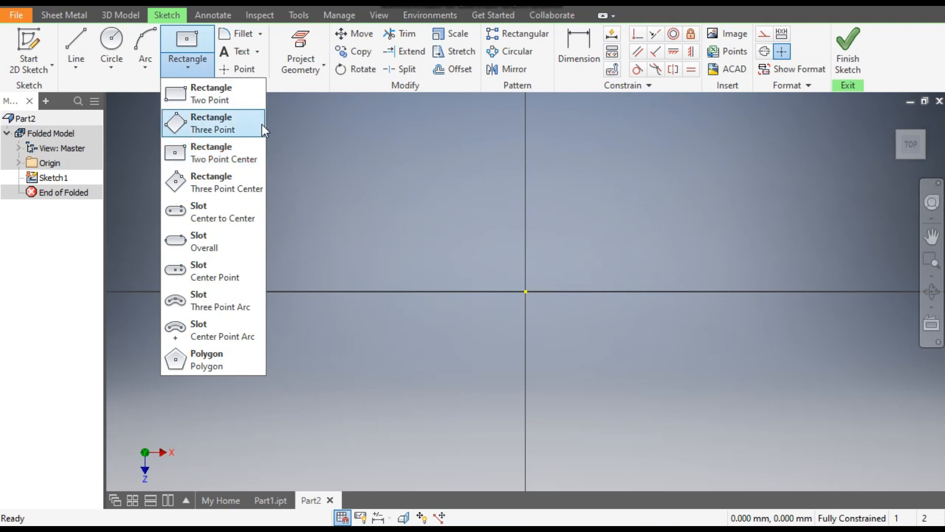
click(224, 159)
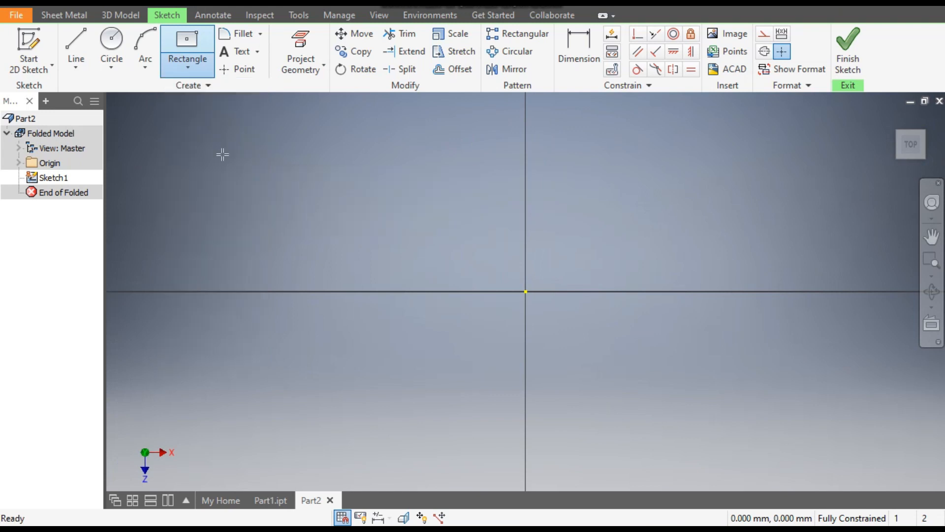
click(526, 292)
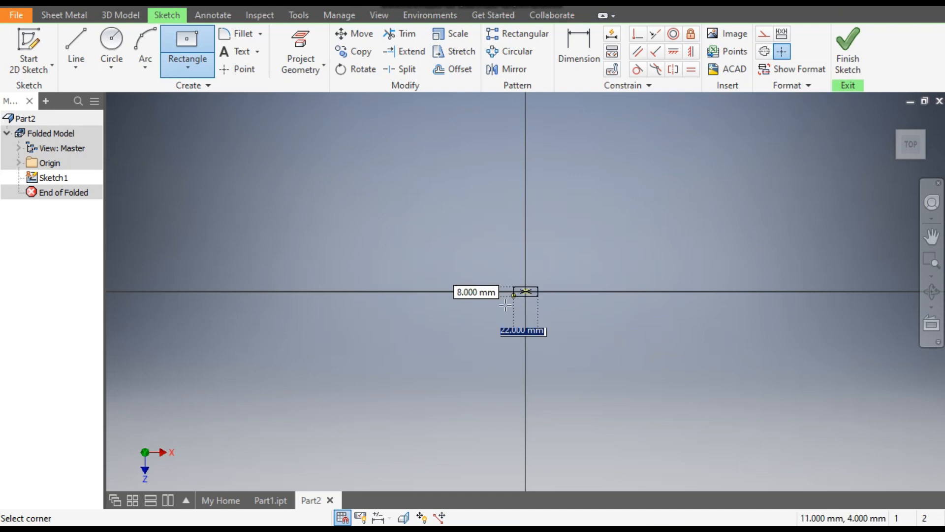
click(726, 207)
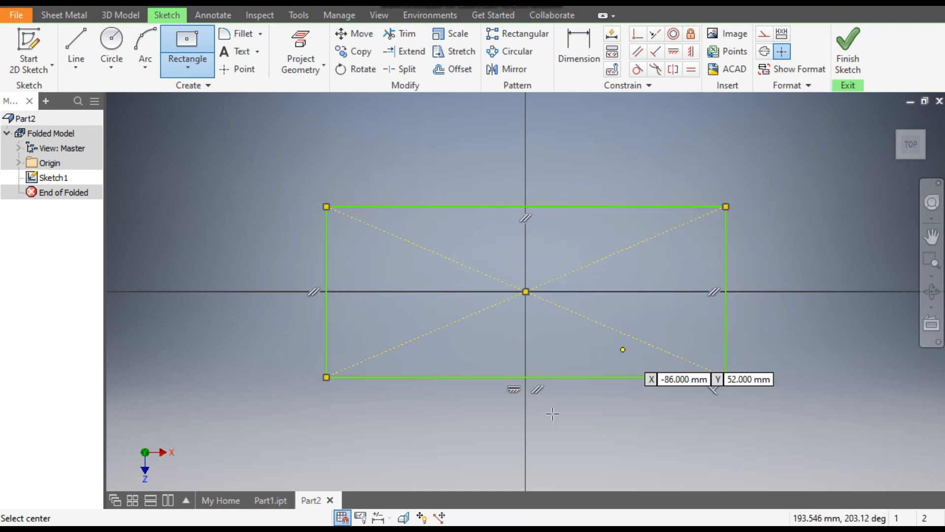
Dimension the rectangle to 75 mm wide and 55 mm high.
click(598, 46)
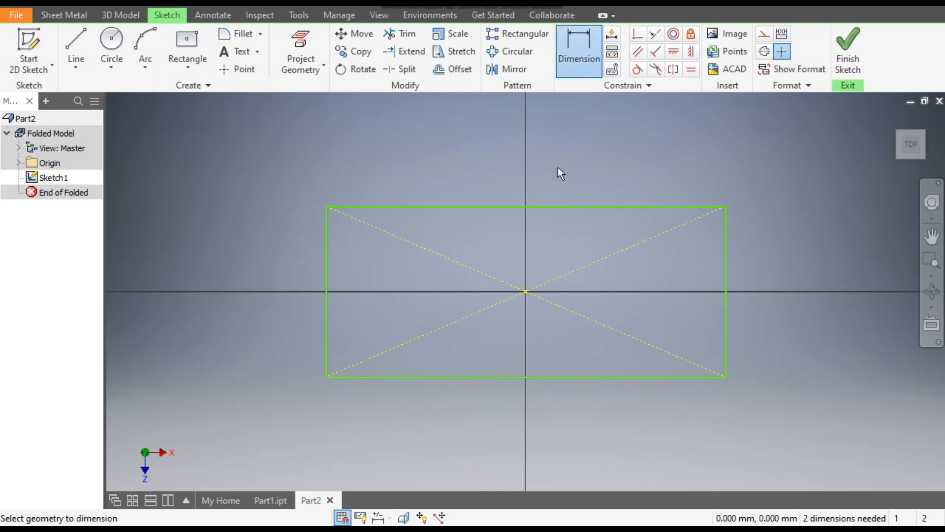
click(552, 206)
click(537, 155)
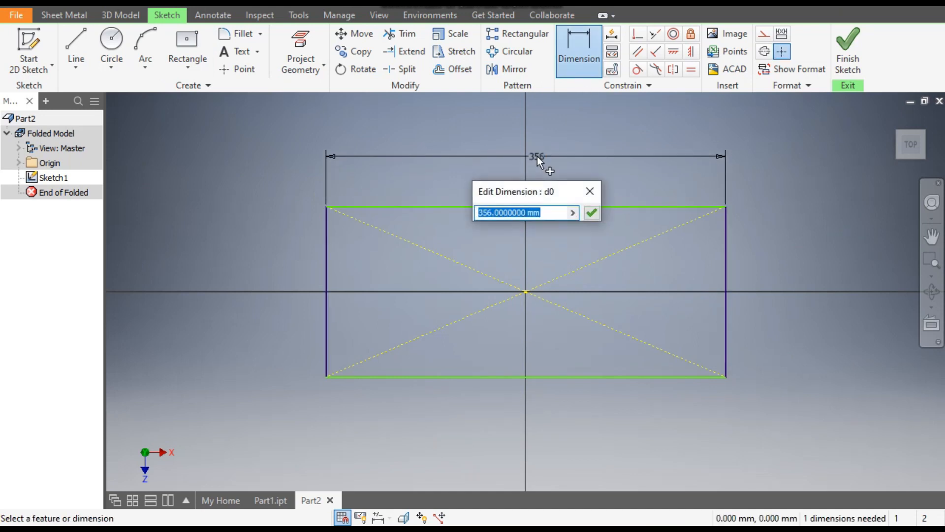
text(75)
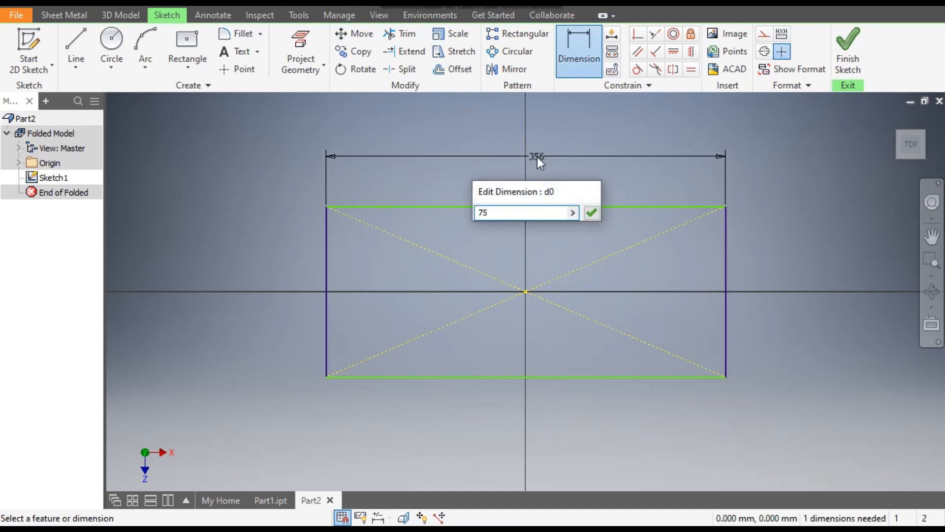
key(Return)
scroll(497, 285, up, 4)
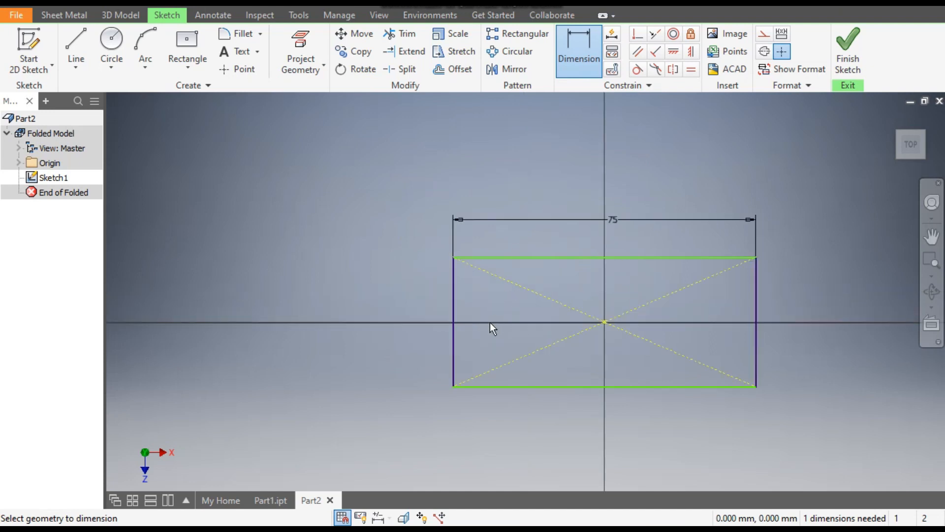
click(451, 305)
click(406, 308)
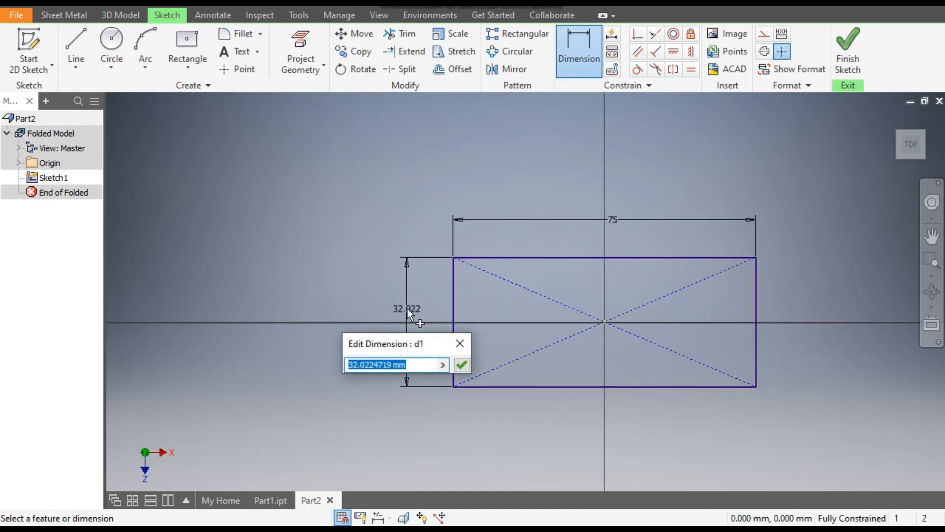
text(55)
key(Return)
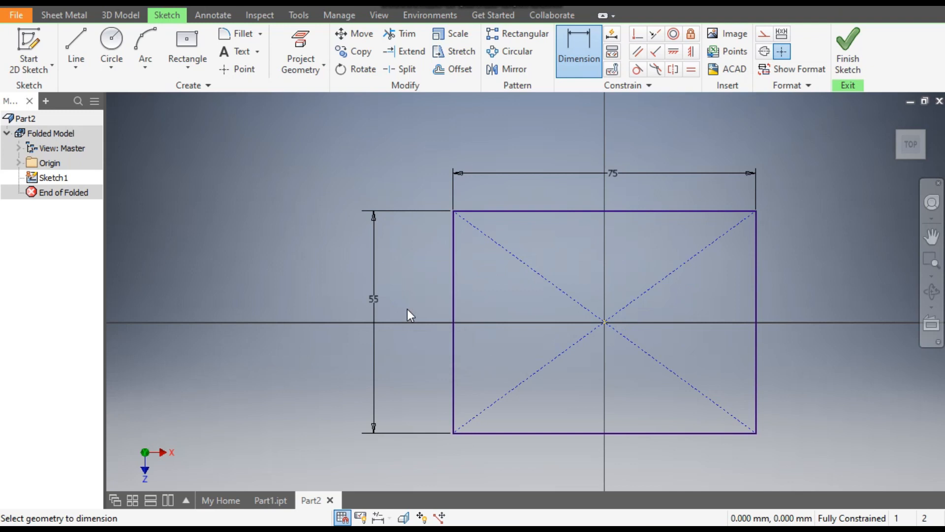
Sketch two circles about 13 mm in diameter inside the rectangle, one on each side of its centre along the horizontal axis.
middle_drag(791, 289, 724, 260)
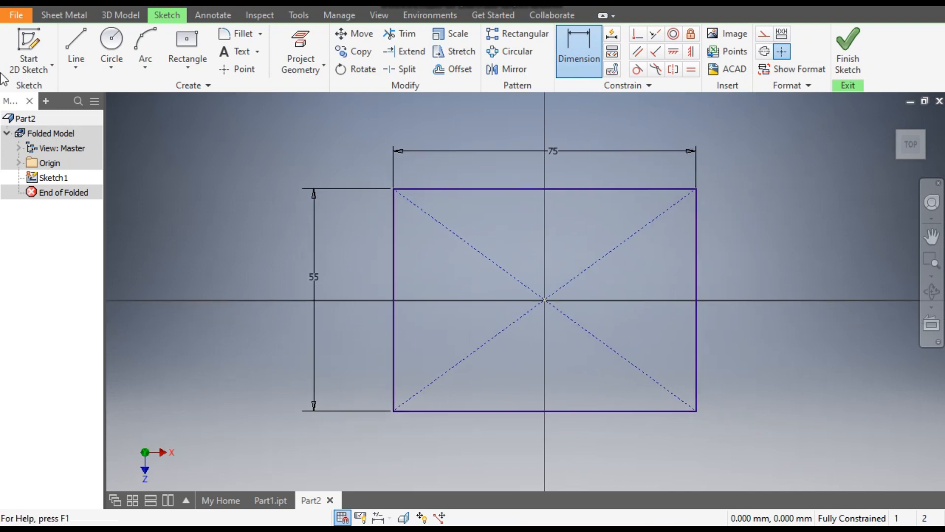
click(118, 51)
click(427, 299)
click(452, 300)
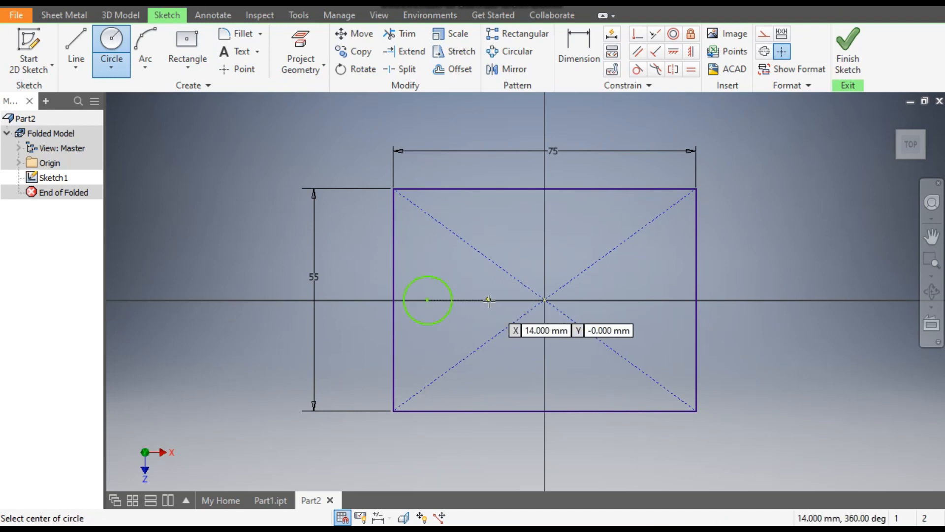
click(645, 300)
click(664, 314)
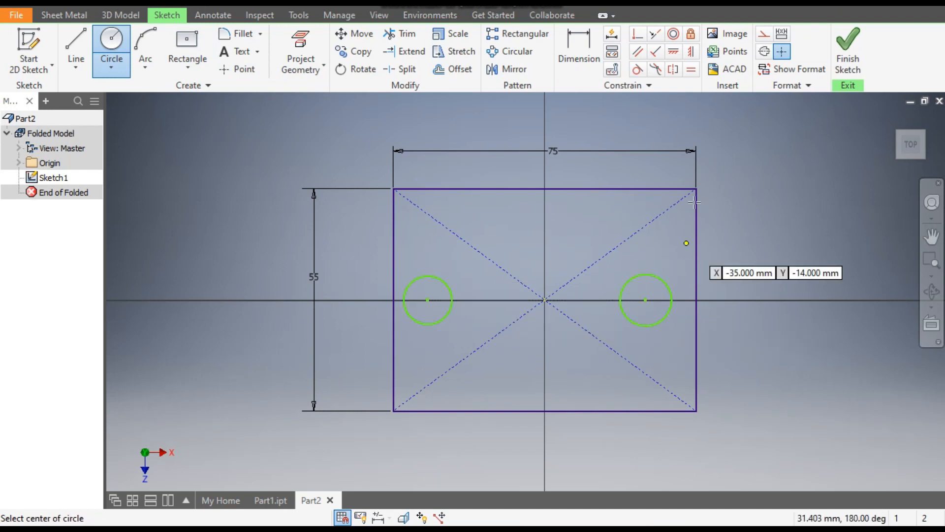
Make the two circles equal in size and set their diameter to 6 mm.
click(691, 70)
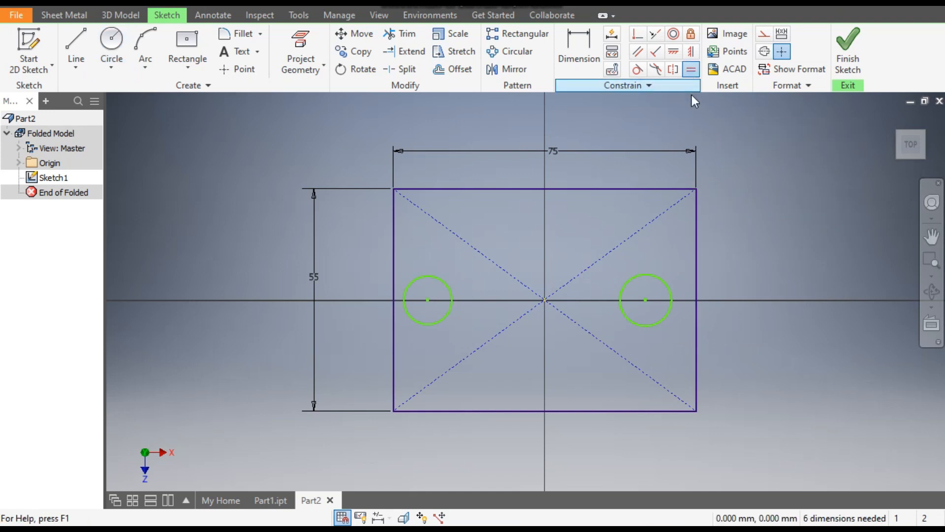
click(661, 276)
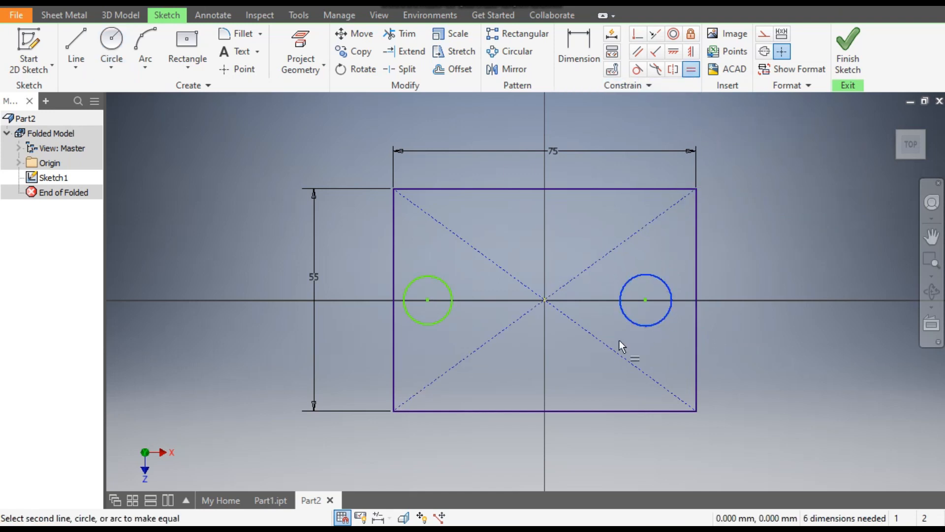
click(447, 284)
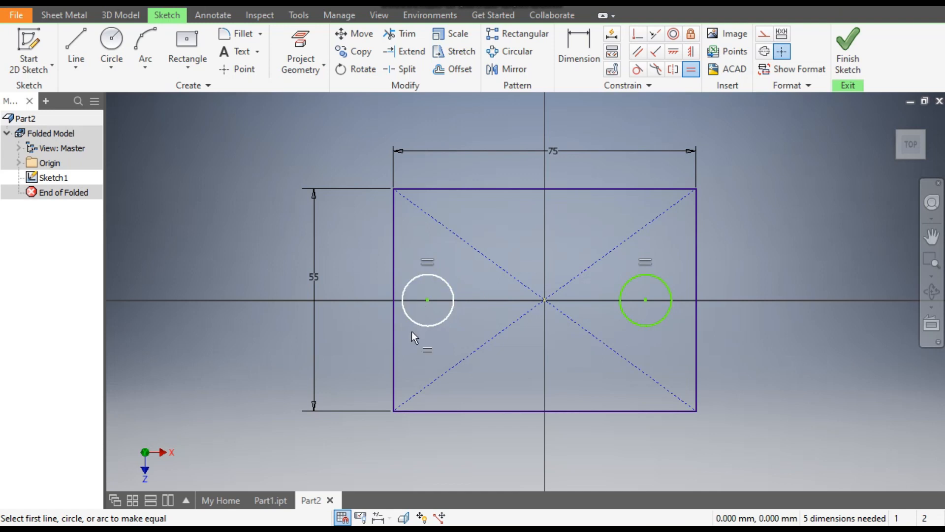
click(580, 57)
click(442, 279)
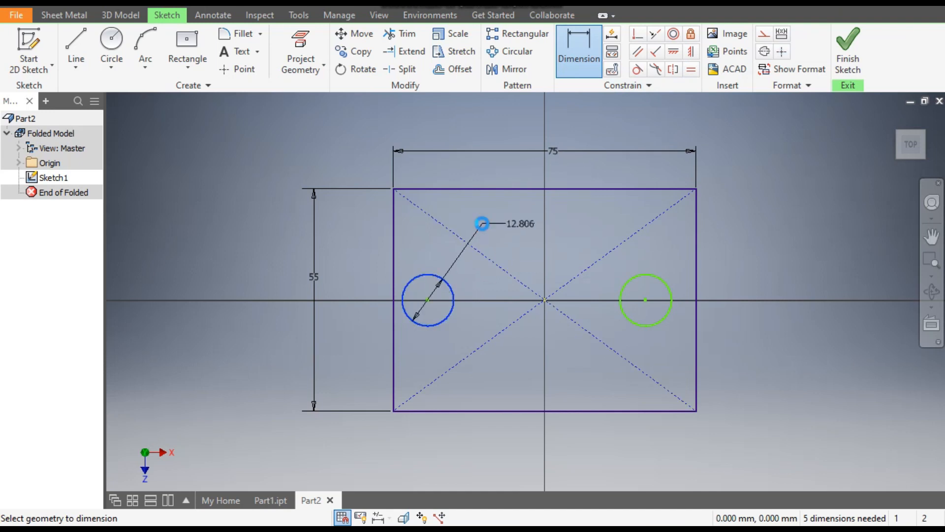
click(482, 224)
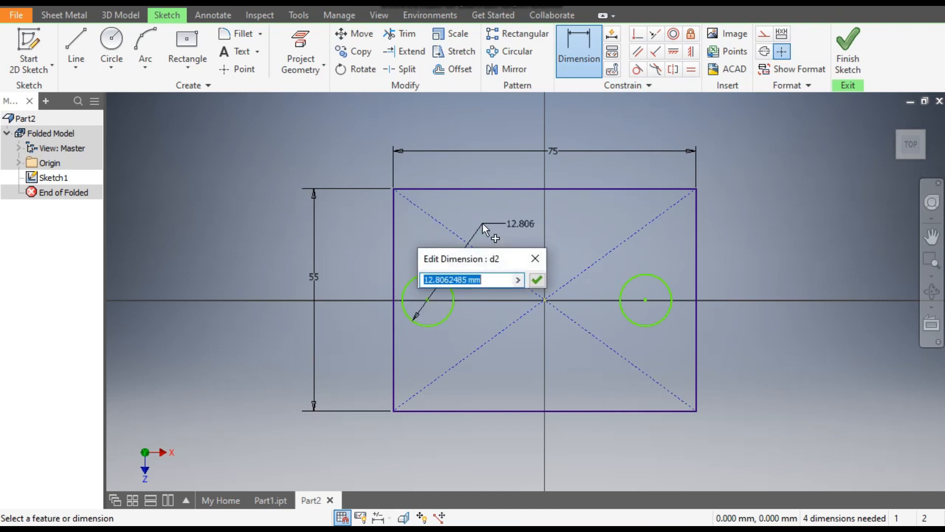
text(6)
key(Return)
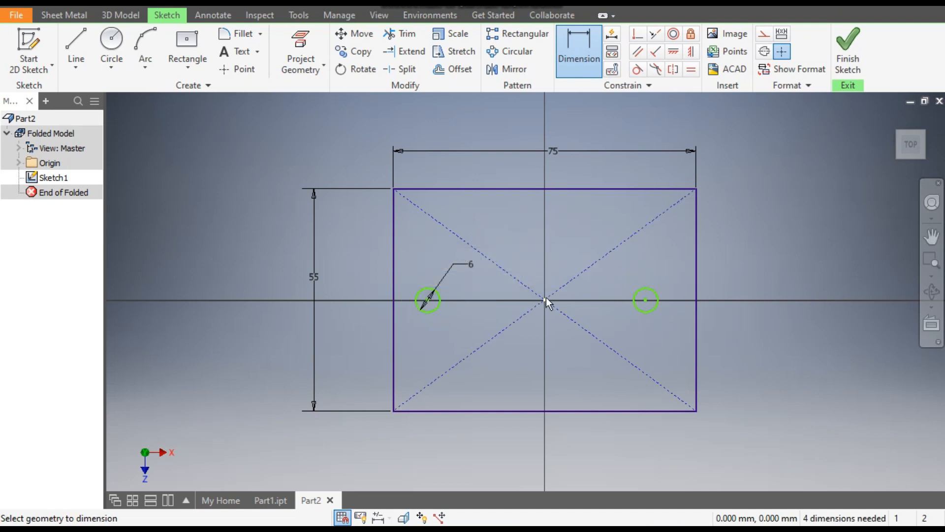
Dimension each circle's centre 15 mm from the nearest vertical side of the rectangle.
click(394, 273)
click(428, 290)
click(420, 251)
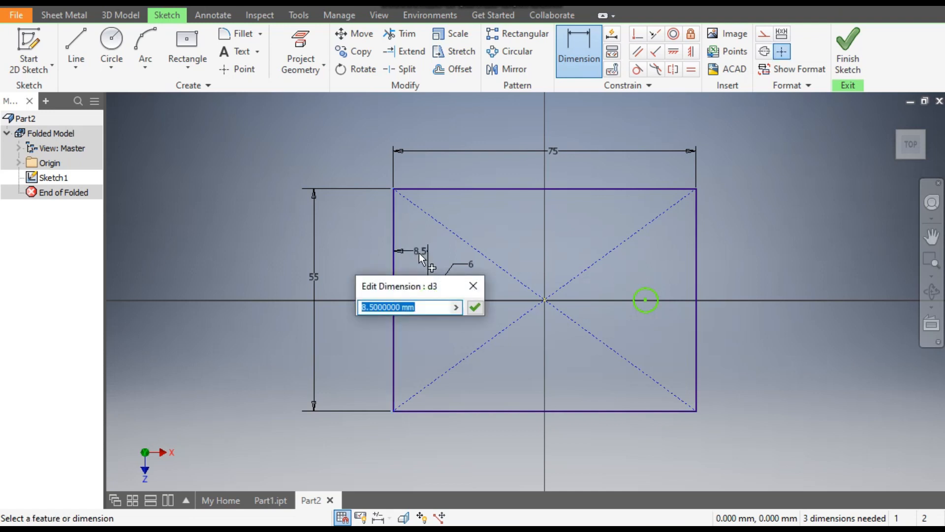
text(15)
key(Return)
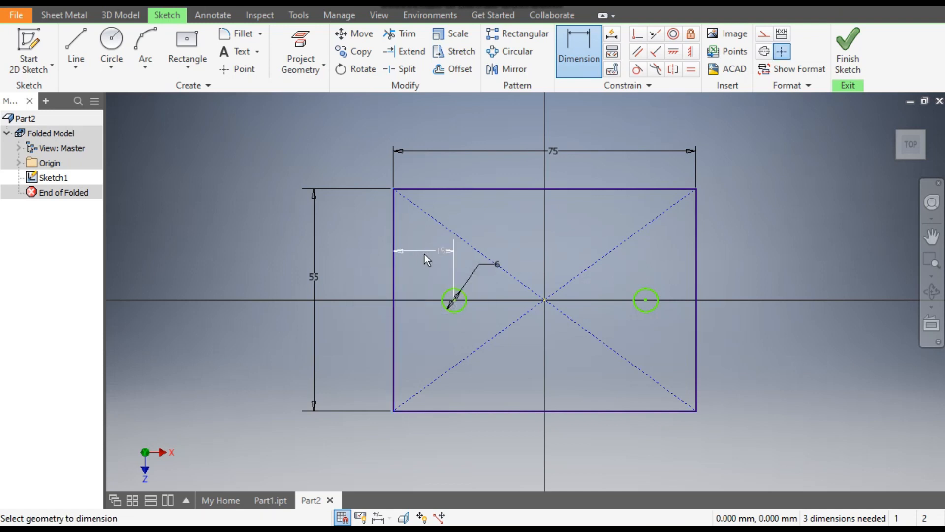
click(696, 266)
click(649, 289)
click(661, 257)
text(15)
key(Return)
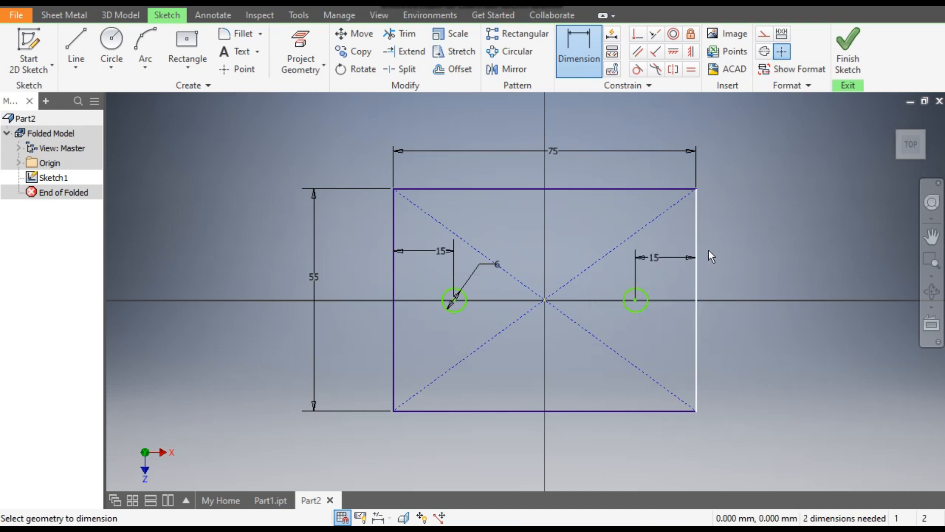
Align both circle centres with the rectangle's centre using Horizontal constraints, and finish the sketch.
click(673, 51)
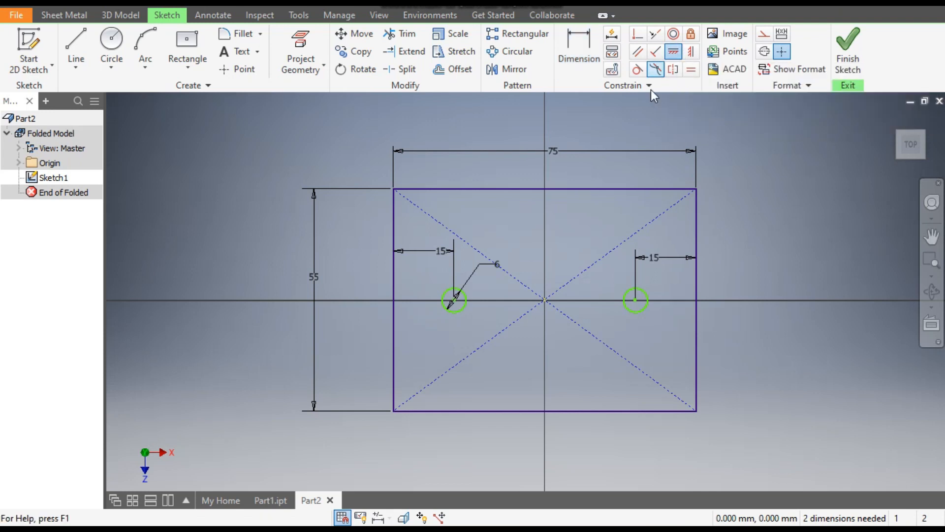
click(544, 301)
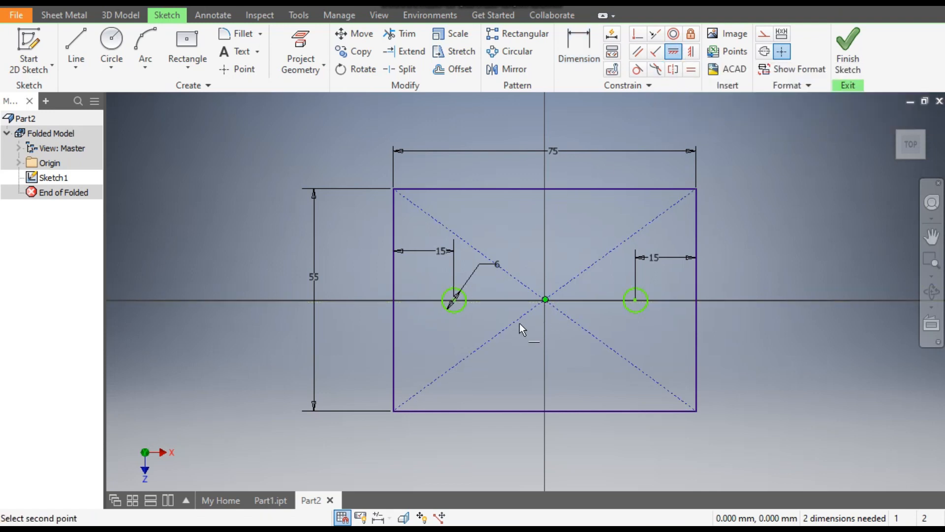
click(454, 300)
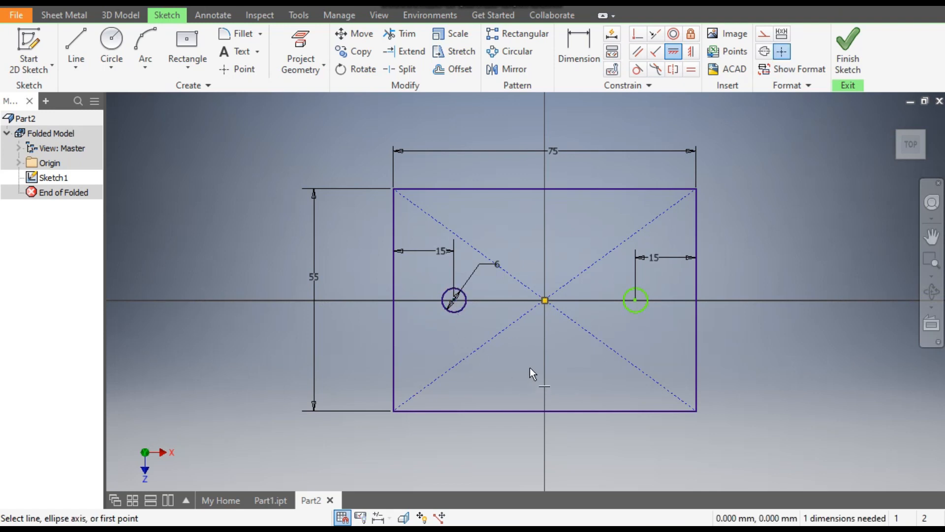
click(545, 301)
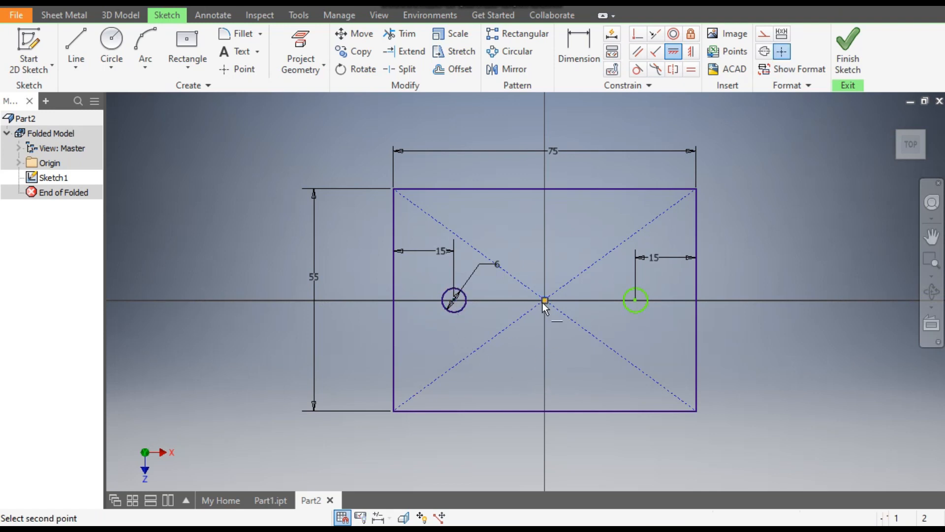
click(636, 299)
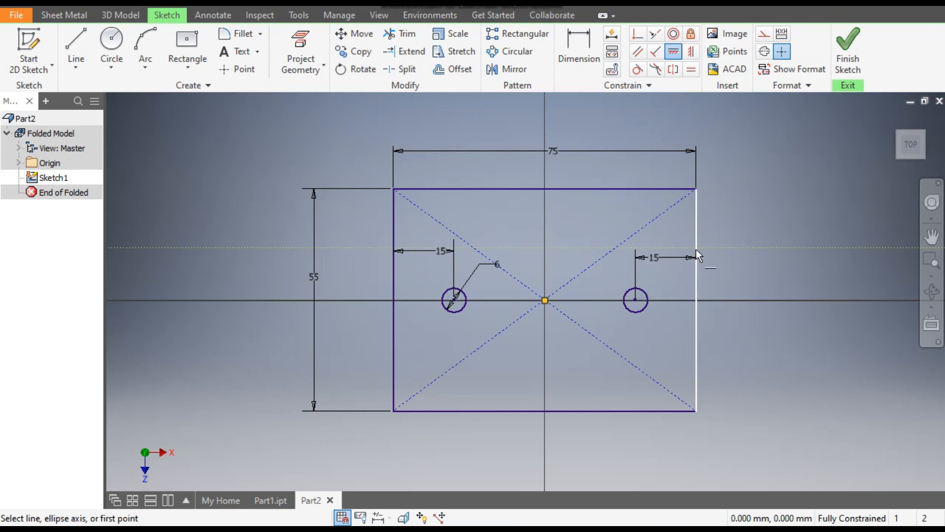
click(852, 47)
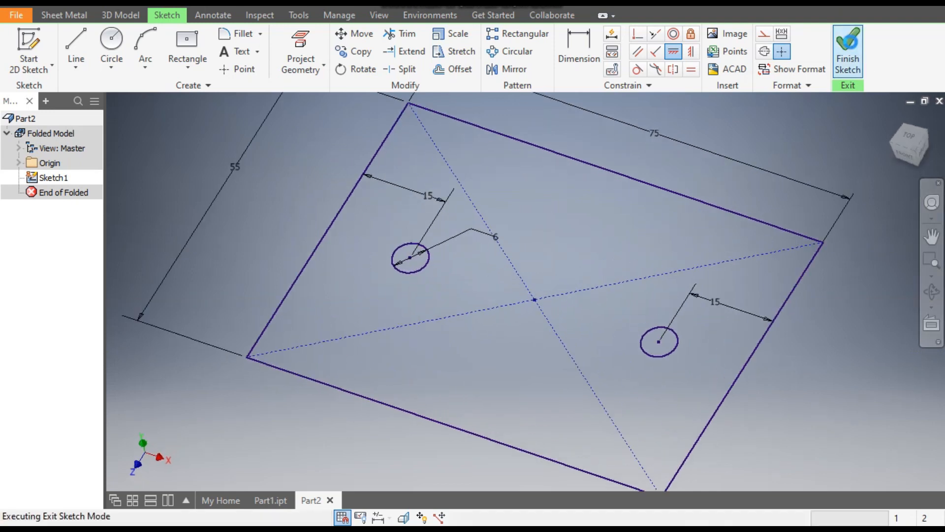
scroll(583, 232, down, 5)
middle_drag(566, 243, 538, 258)
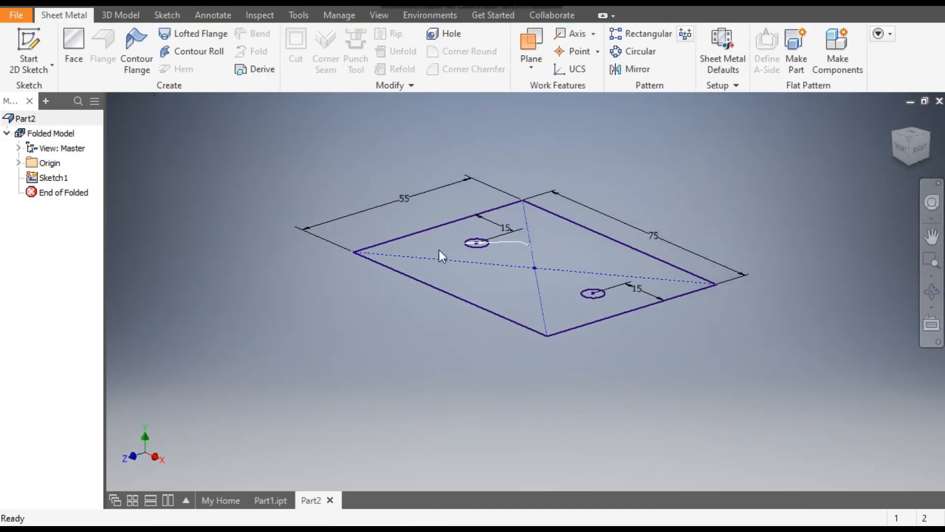
Create a sheet metal face from the rectangle profile, leaving the two circles as holes.
click(74, 48)
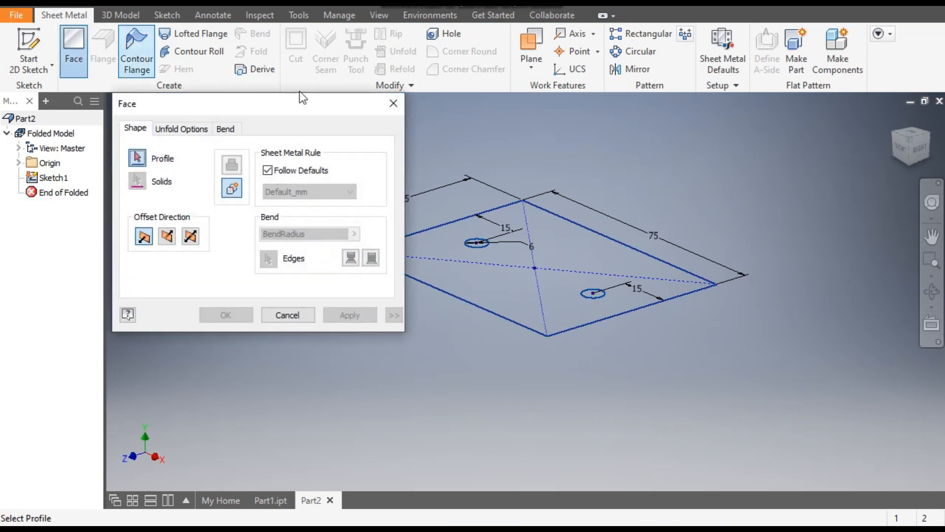
middle_drag(525, 264, 640, 258)
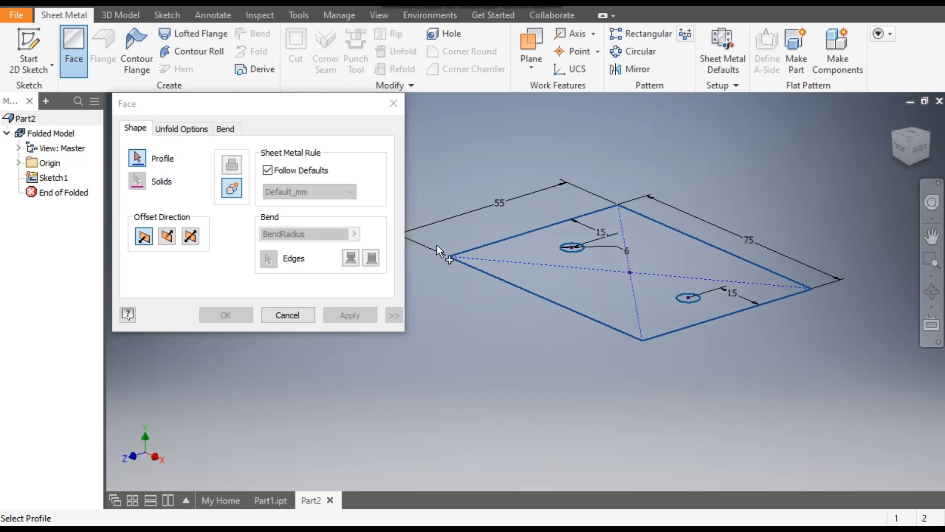
click(615, 237)
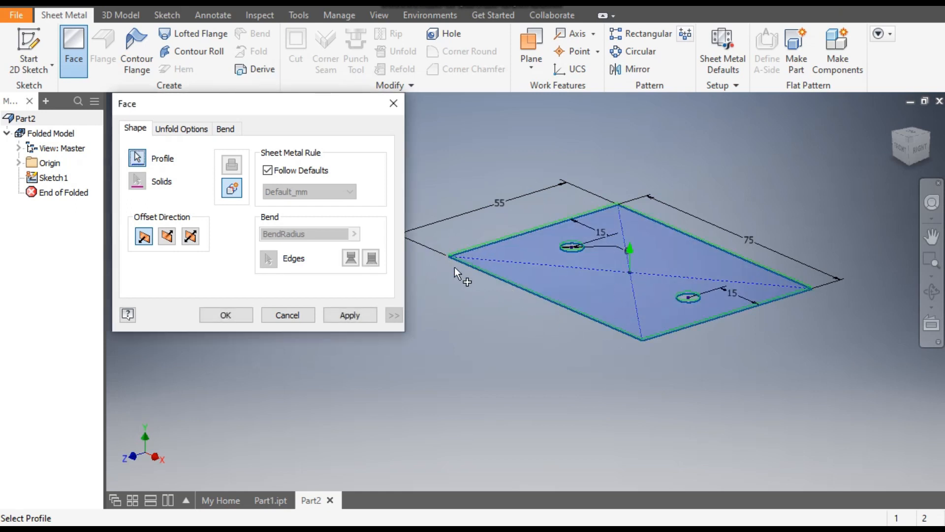
scroll(454, 267, up, 3)
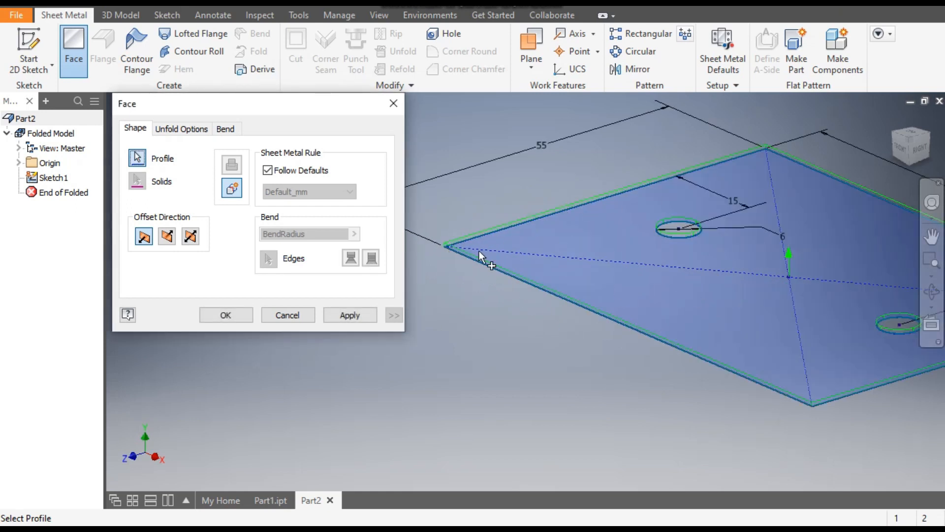
click(363, 319)
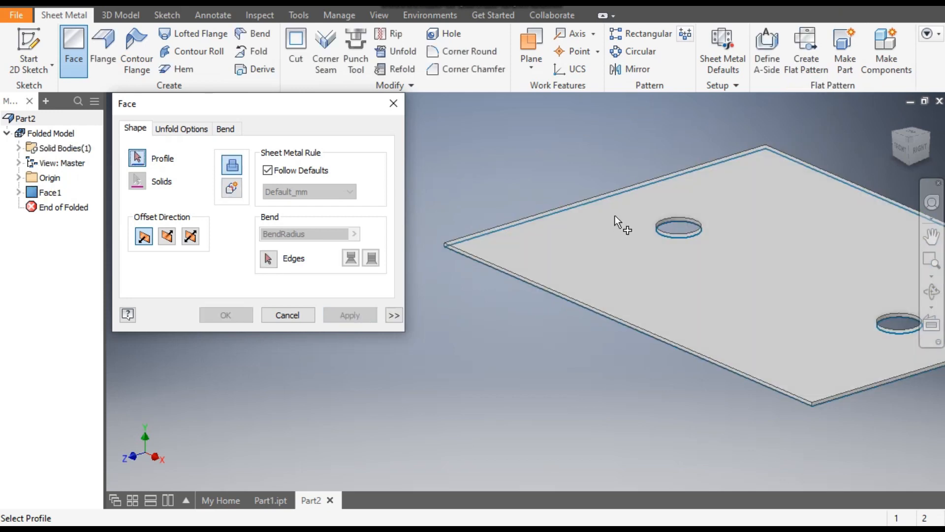
click(394, 103)
middle_drag(579, 120, 427, 153)
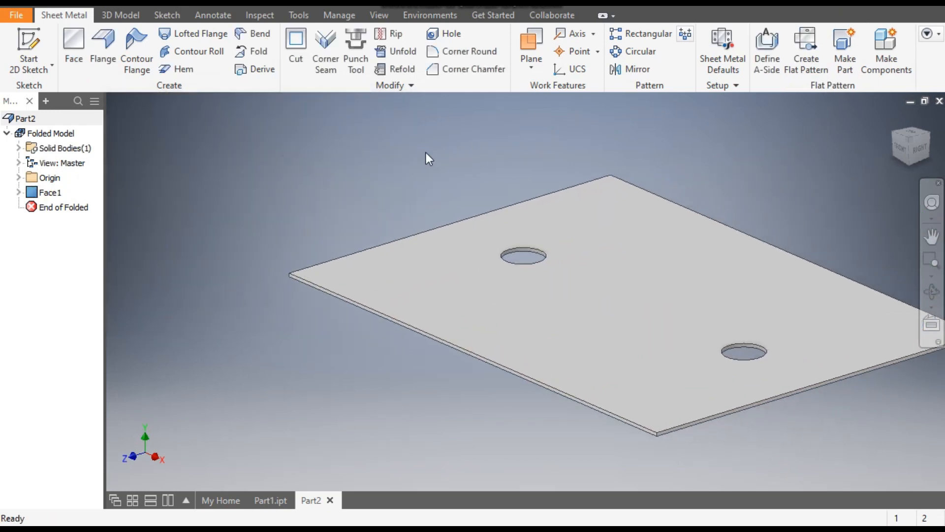
Override the rule thickness in the sheet metal defaults and set the sheet thickness to 1 mm.
click(720, 47)
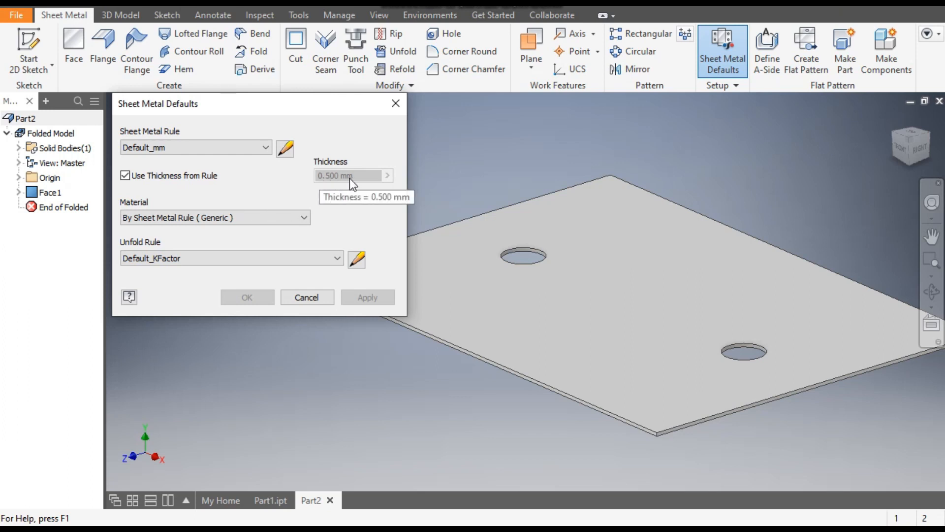
click(125, 175)
drag(339, 176, 305, 178)
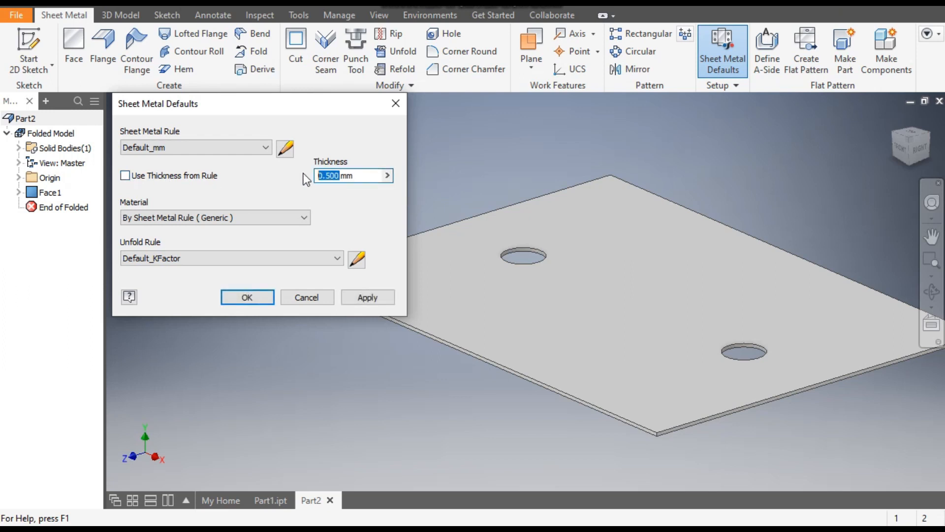
text(1)
click(368, 297)
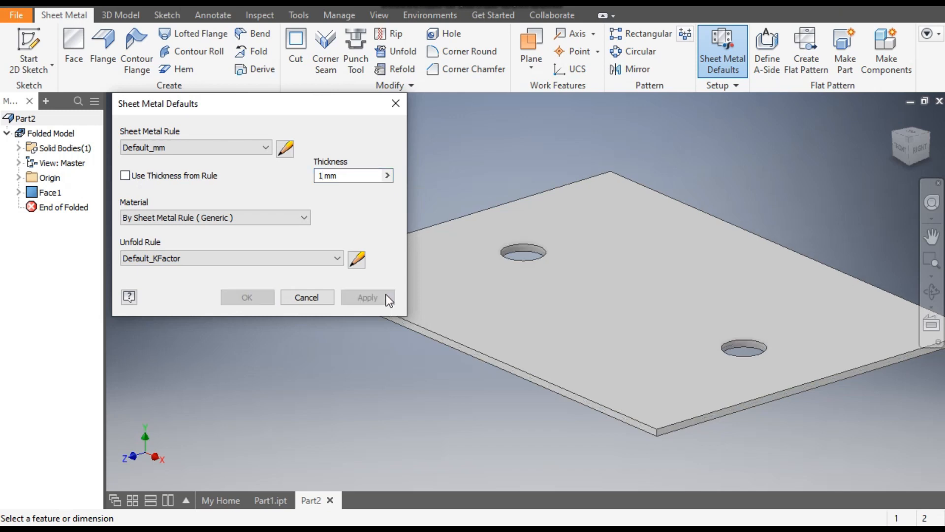
click(395, 103)
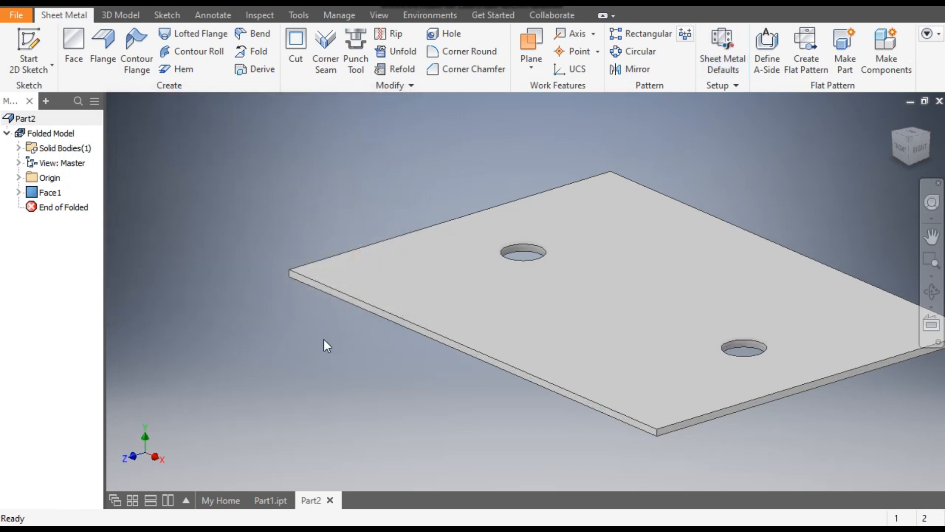
Add 70 mm high, 90-degree flanges along all four upper edges of the base plate to form the box walls.
scroll(498, 181, down, 2)
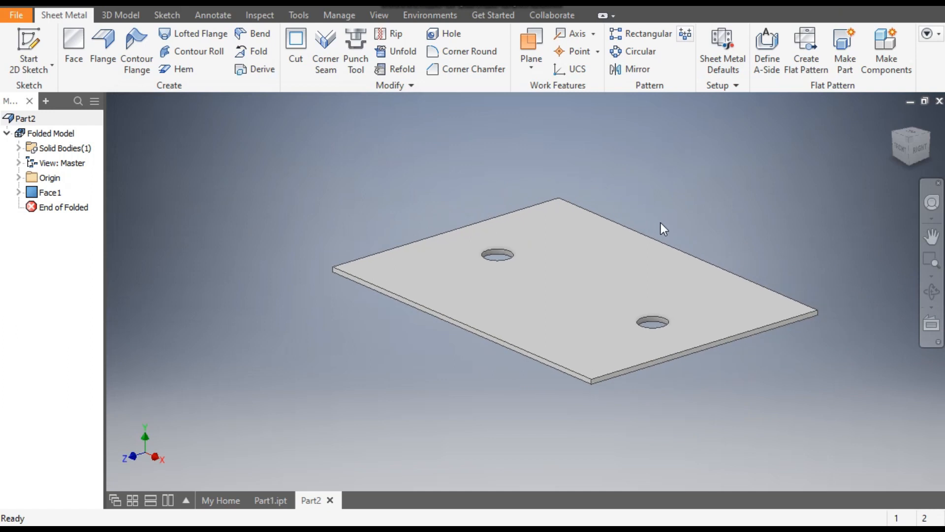
click(104, 46)
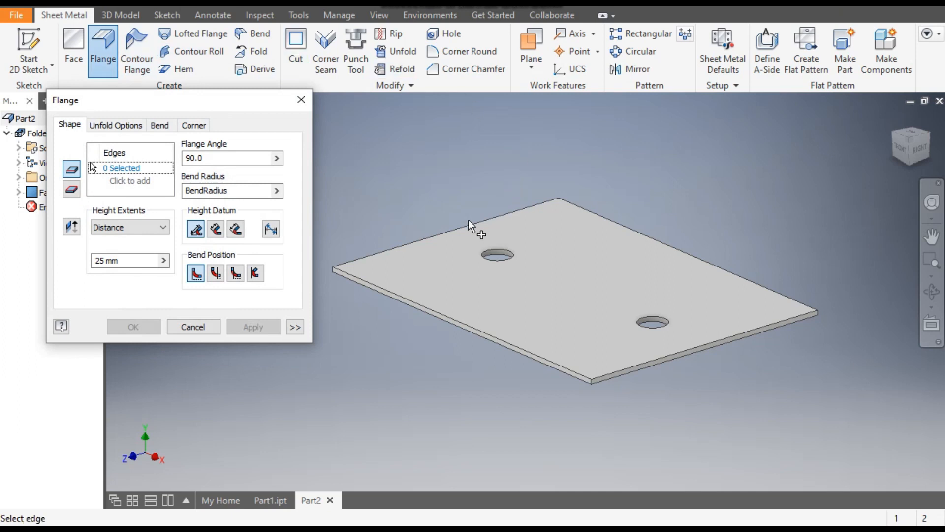
click(457, 226)
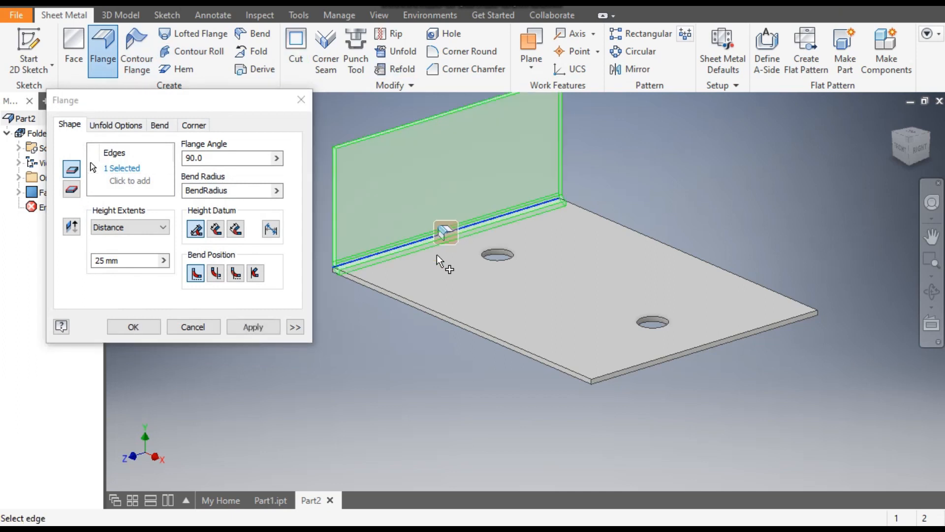
click(410, 297)
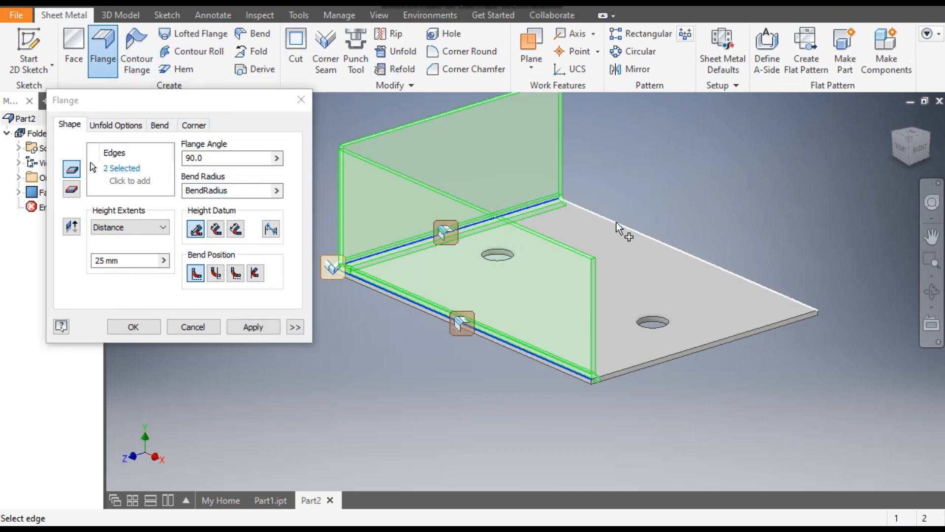
click(616, 224)
click(684, 358)
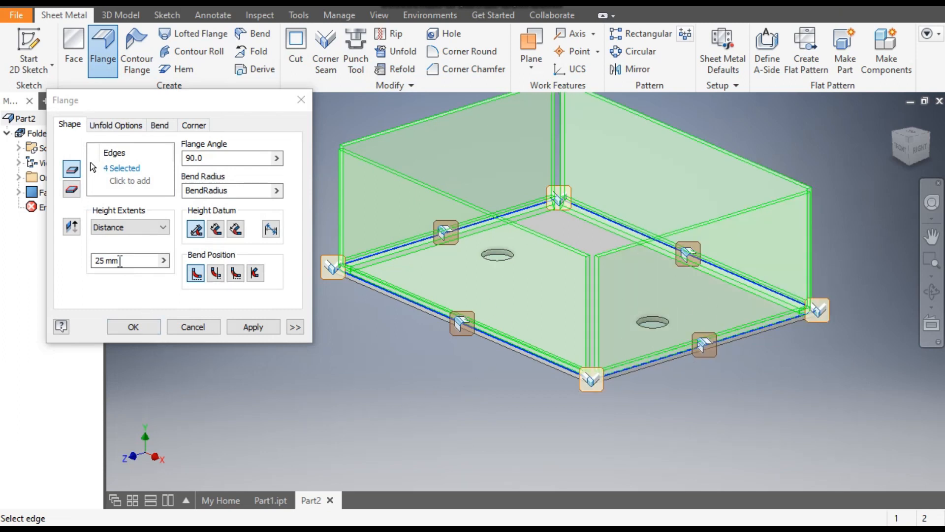
drag(120, 261, 84, 262)
text(70)
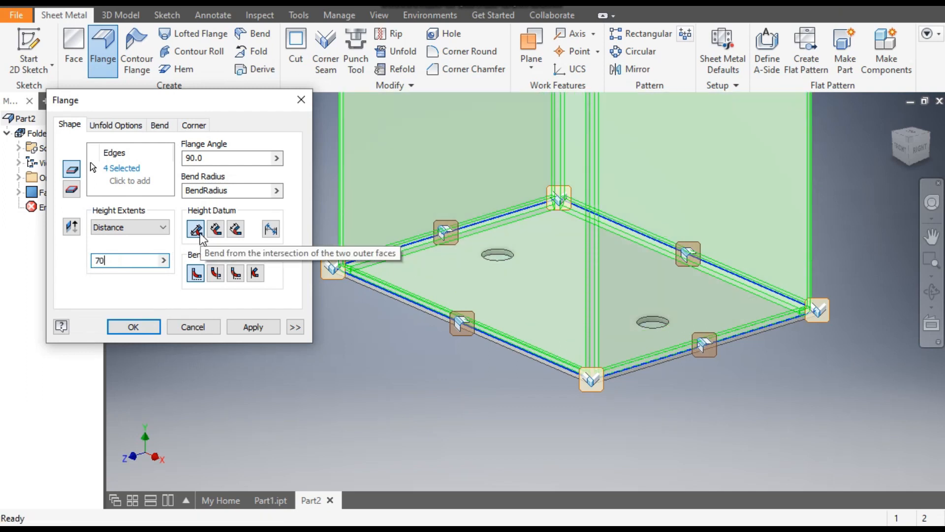
click(248, 326)
scroll(347, 346, down, 3)
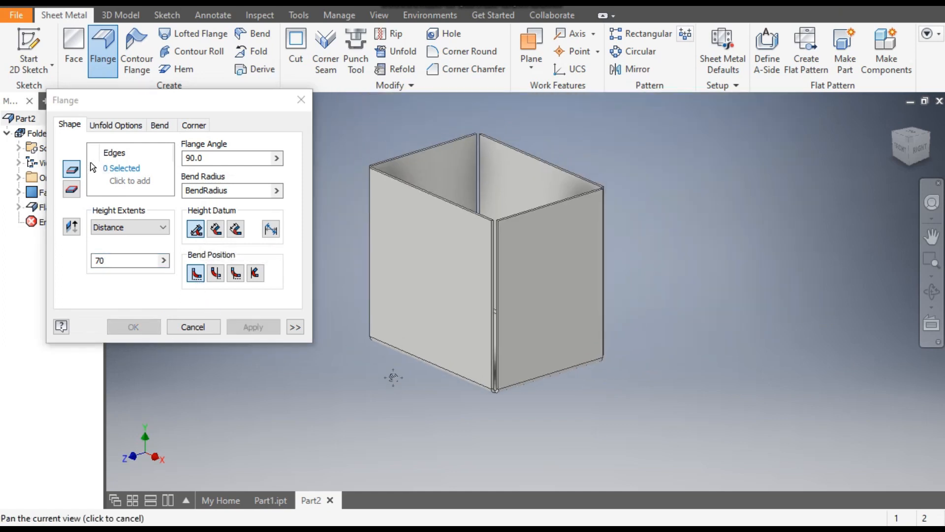
click(301, 100)
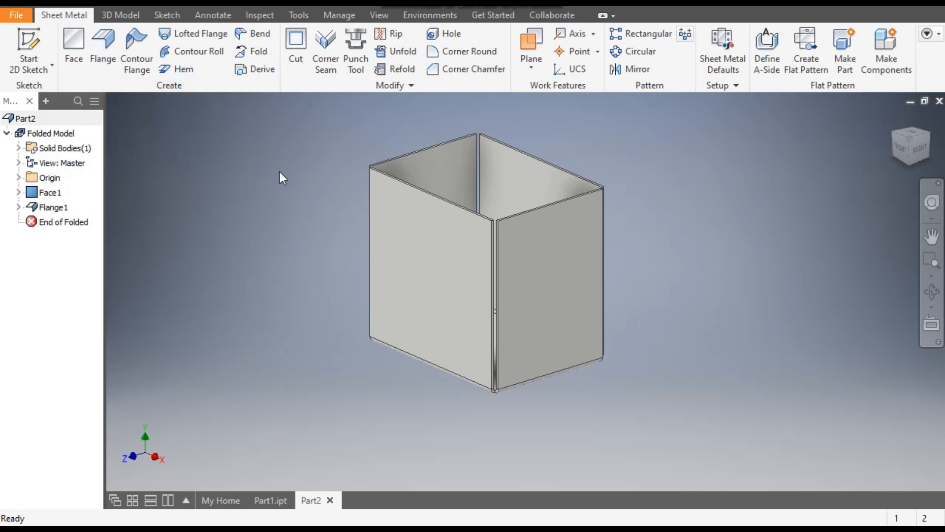
Add an outward 20 mm flange with a centred width of 40 mm on the top outer edge of the right-hand short wall.
click(102, 51)
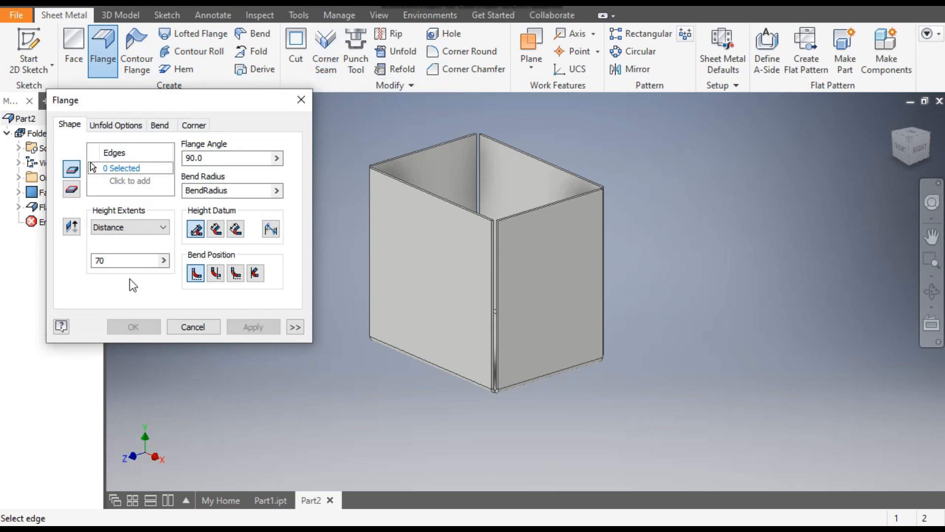
drag(119, 262, 82, 263)
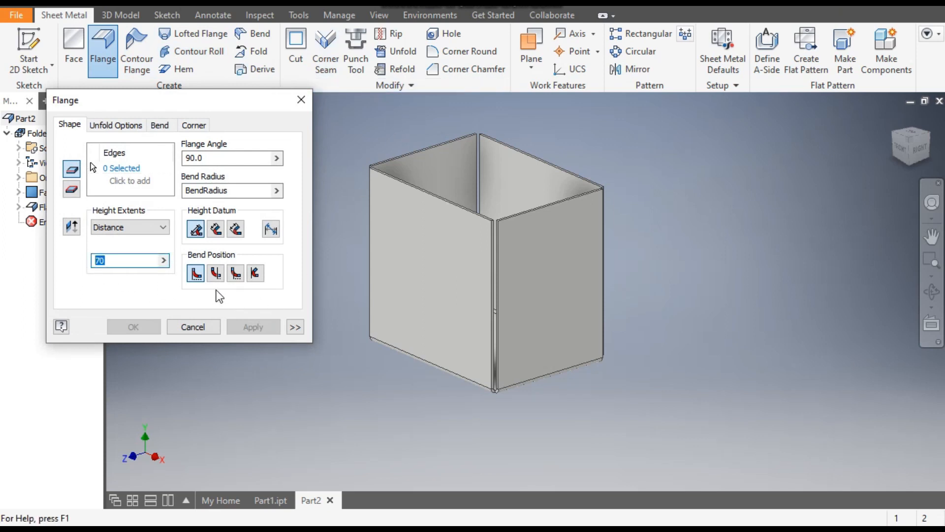
text(20)
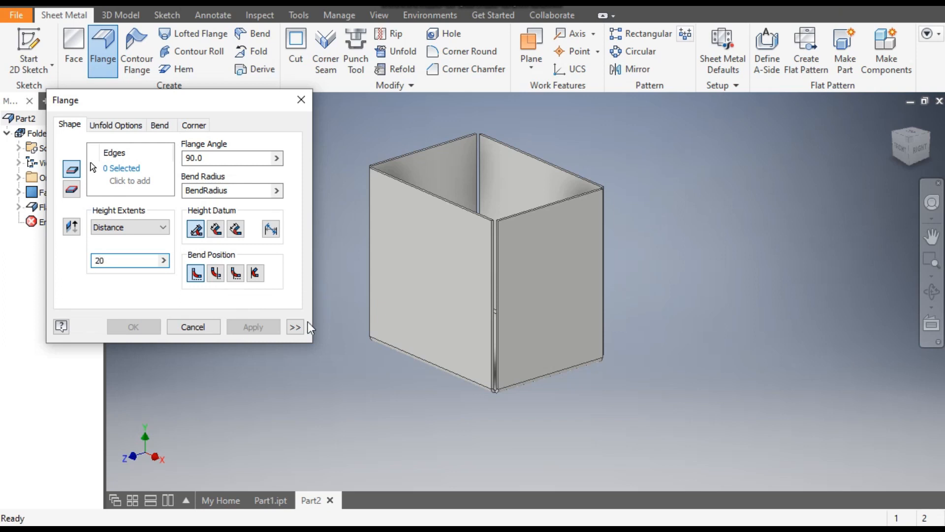
click(295, 326)
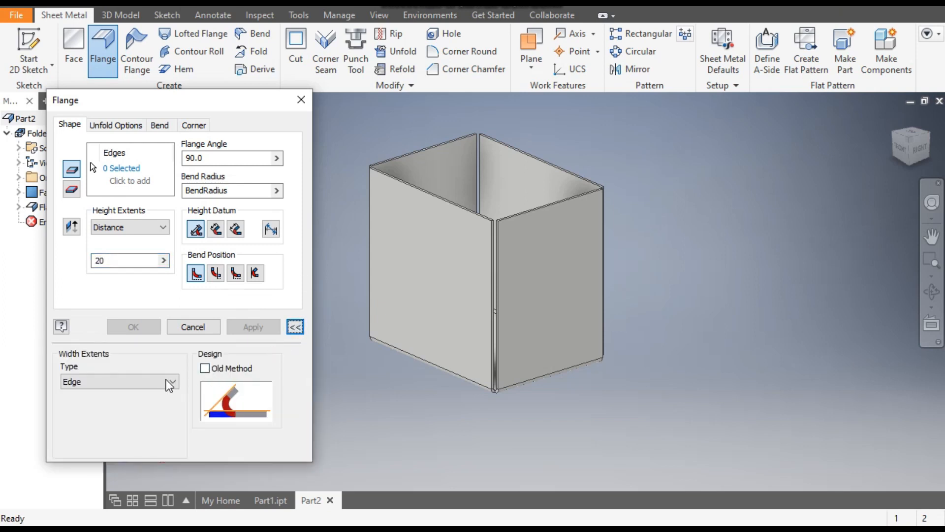
click(156, 382)
click(132, 404)
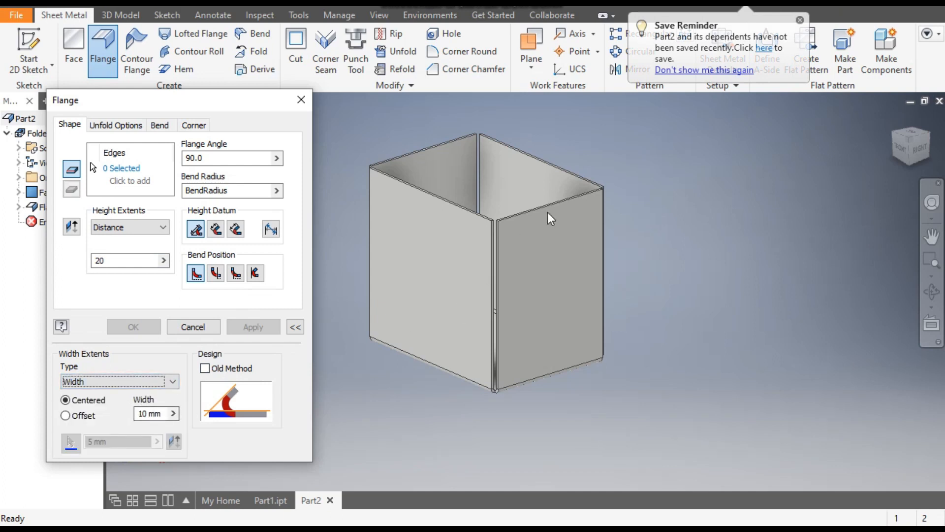
click(126, 180)
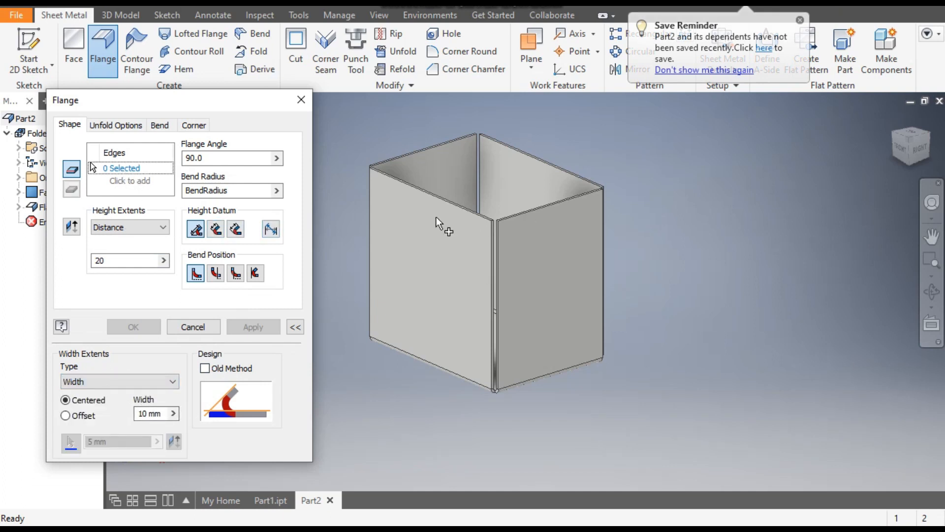
click(550, 212)
scroll(552, 211, down, 5)
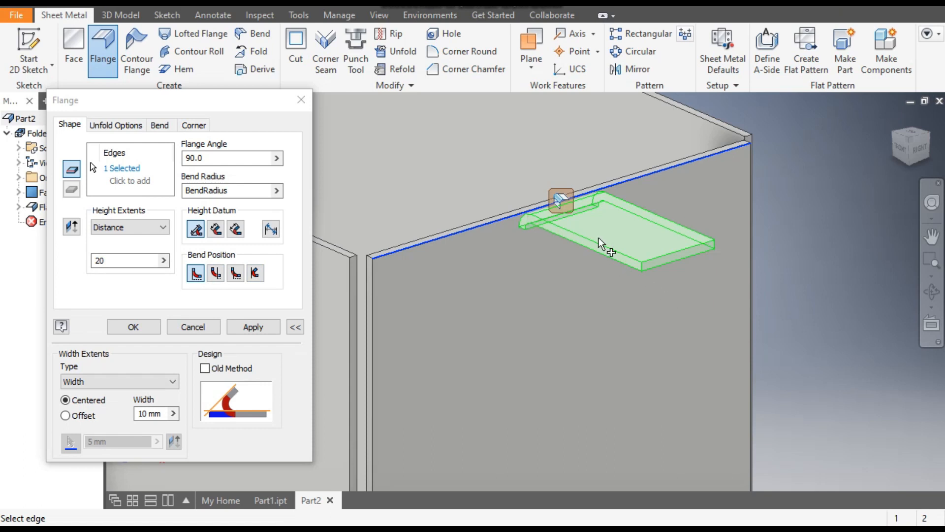
click(165, 416)
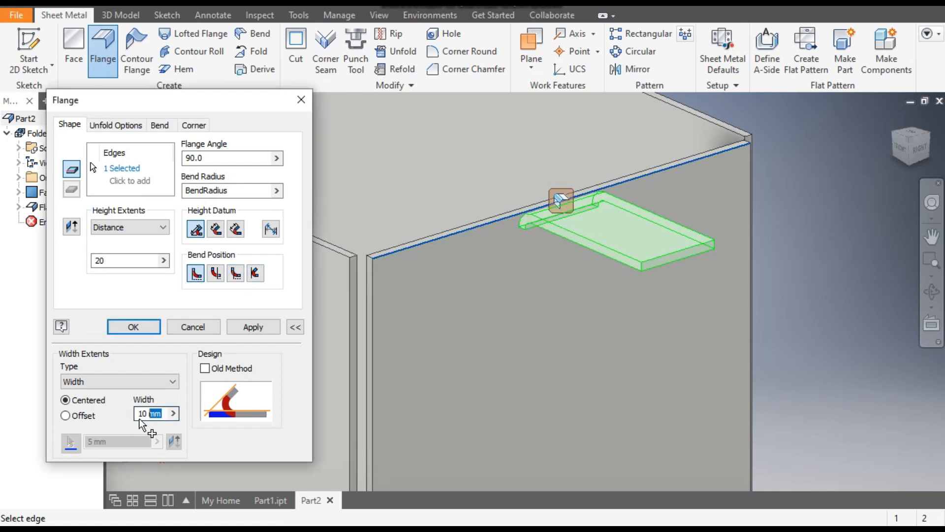
text(40)
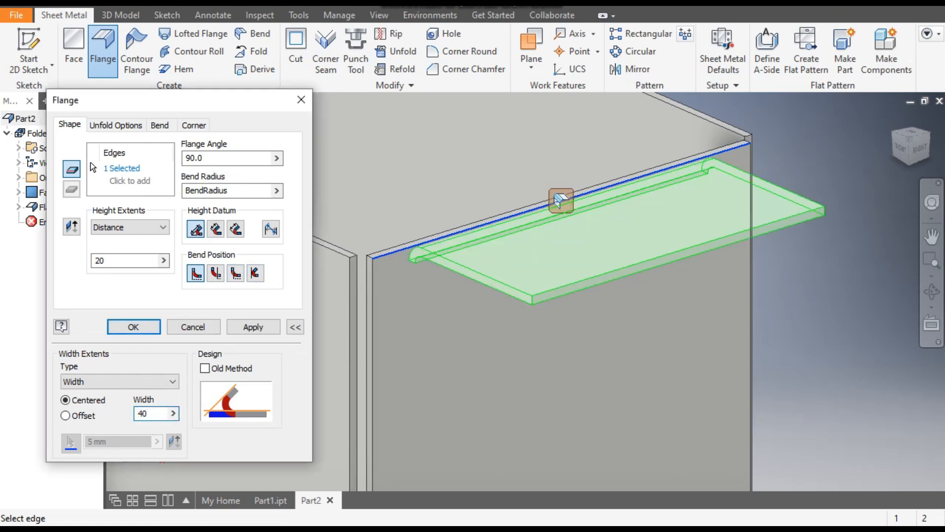
click(84, 416)
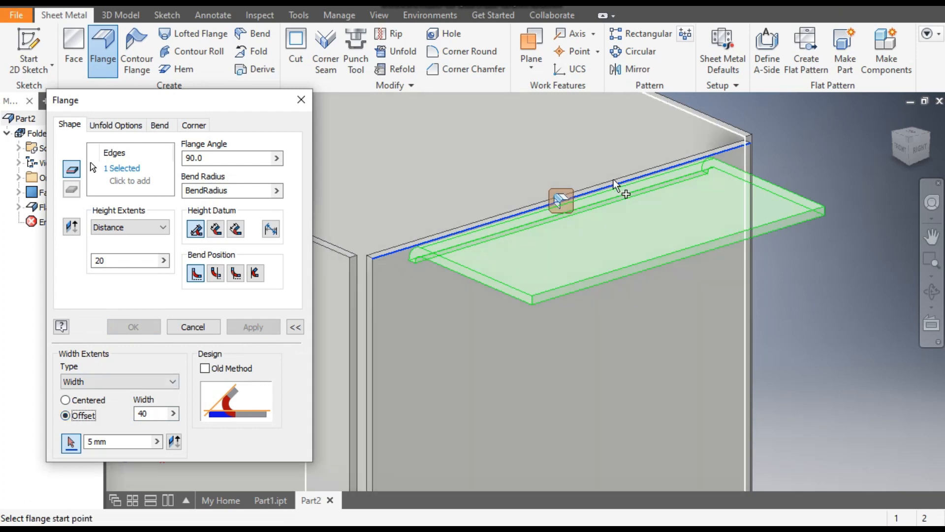
click(77, 402)
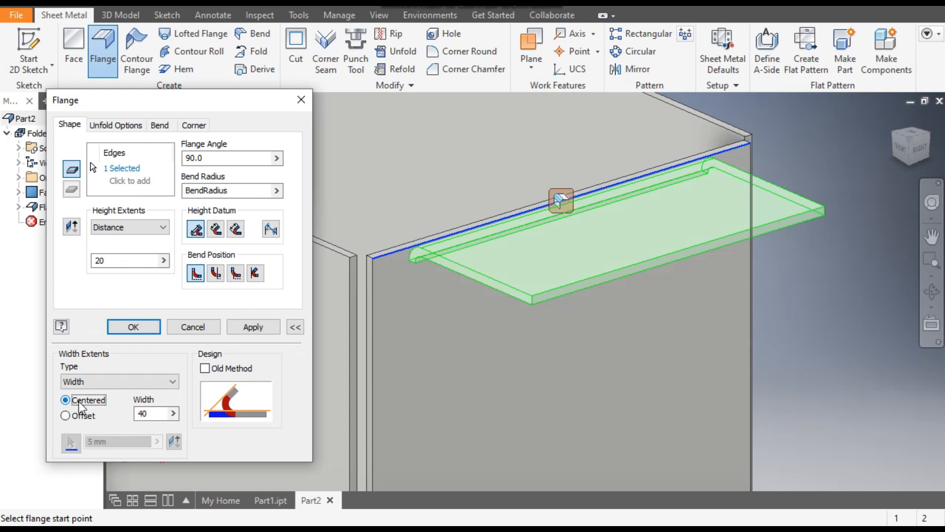
click(253, 327)
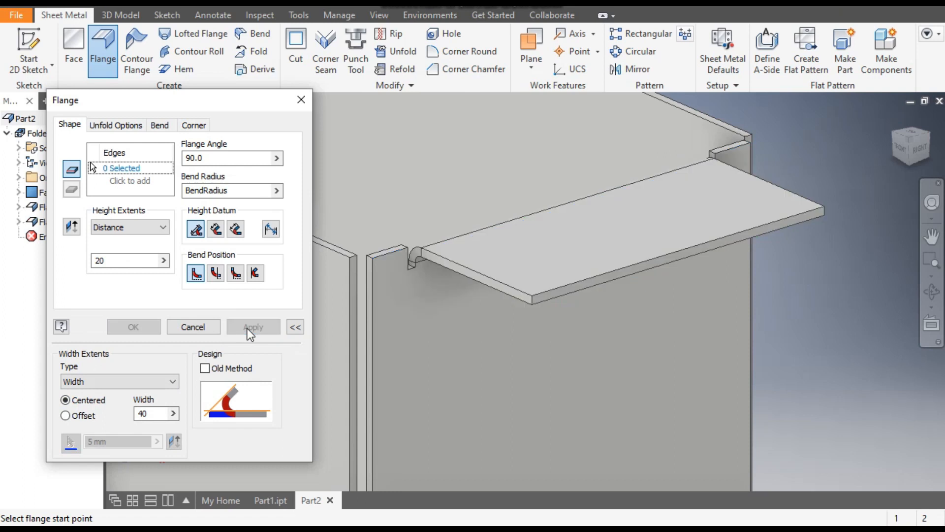
Add a matching outward flange, 20 mm long and 40 mm wide, centred on the top outer edge of the opposite short wall.
scroll(562, 211, down, 3)
middle_drag(647, 254, 711, 296)
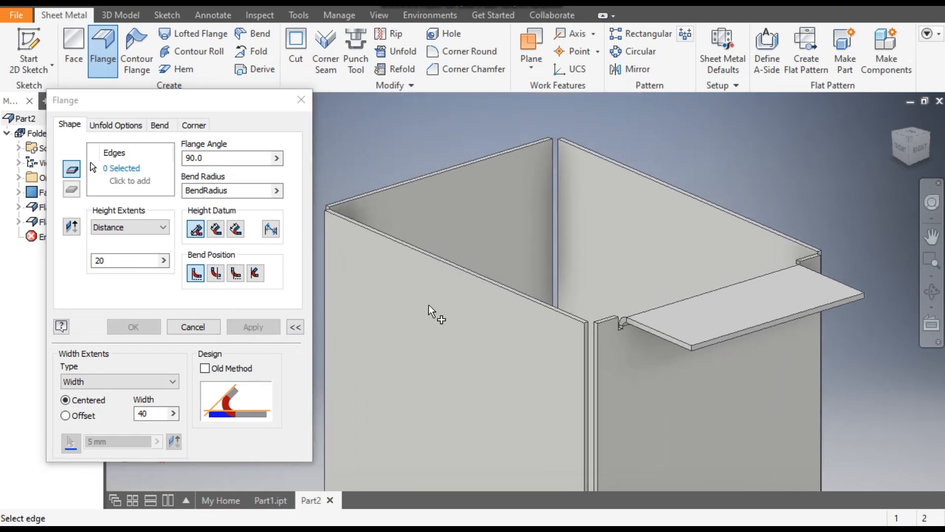
scroll(334, 199, up, 3)
scroll(334, 199, down, 3)
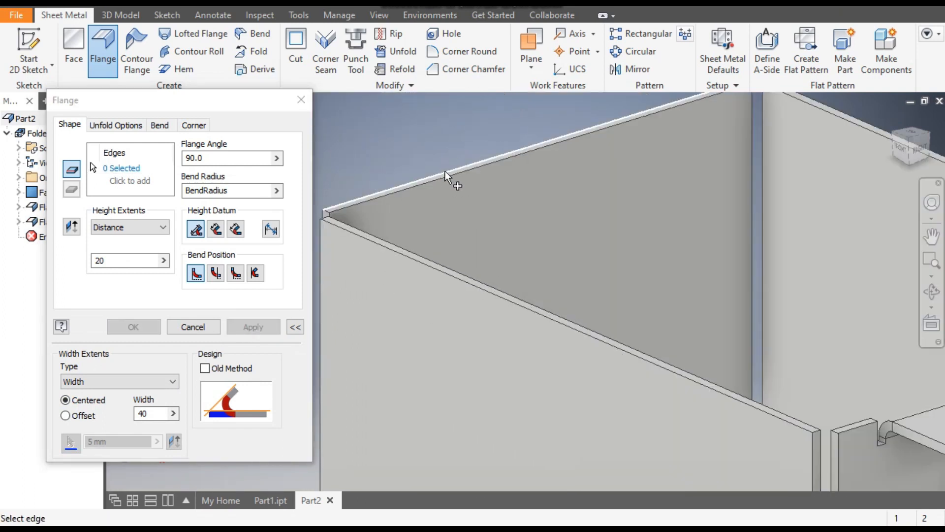
click(445, 174)
scroll(445, 173, down, 3)
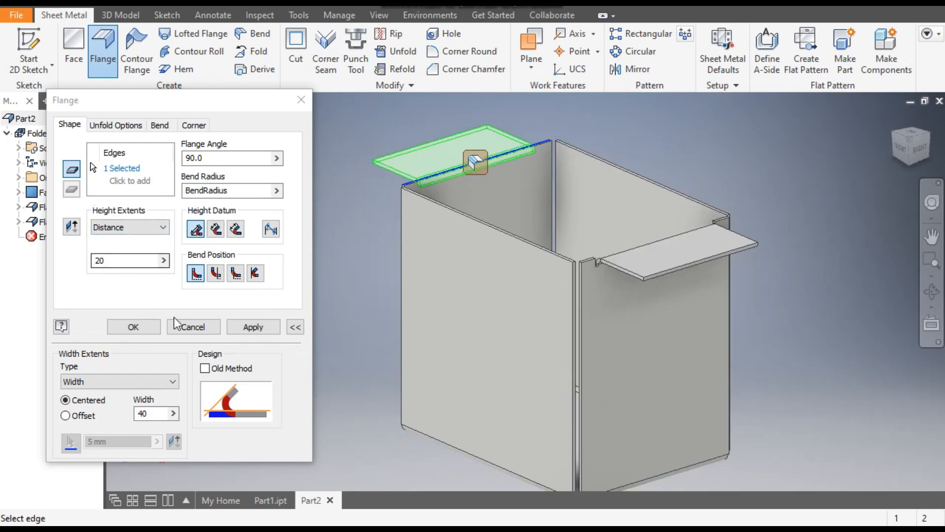
click(255, 327)
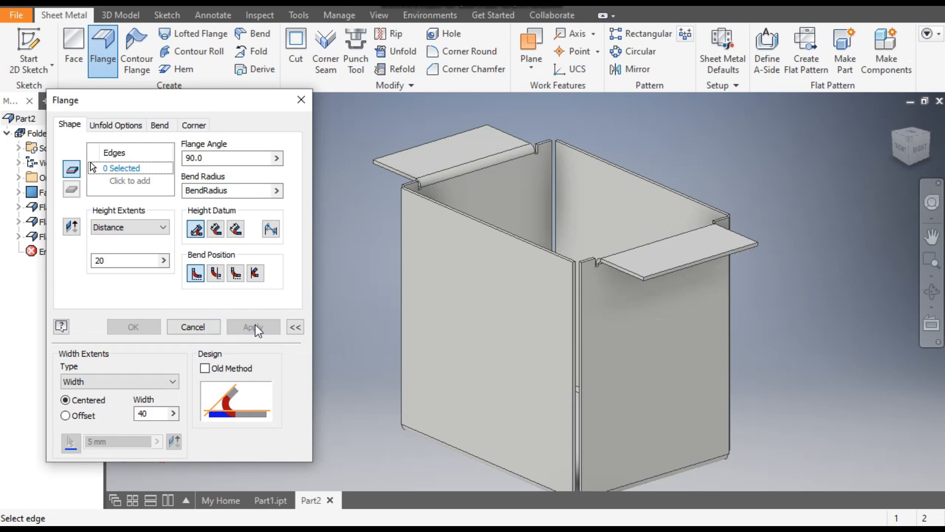
click(298, 101)
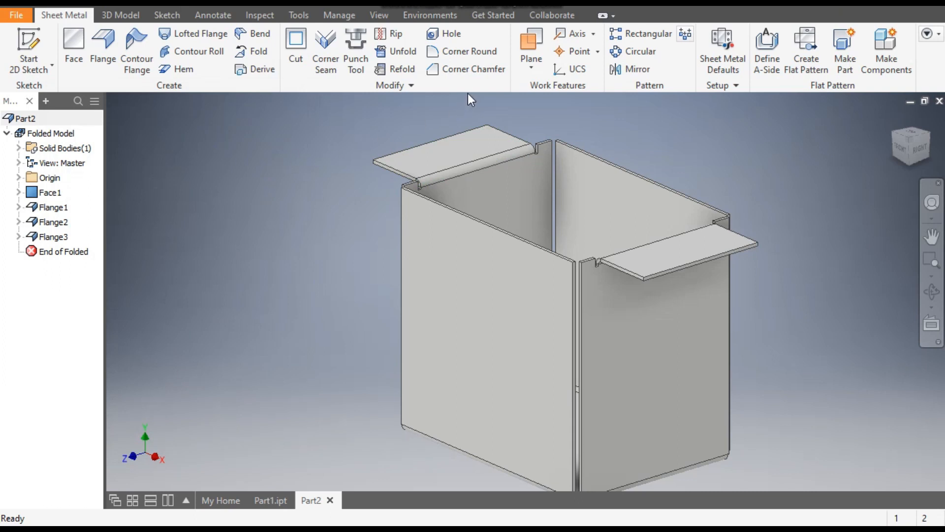
Chamfer the two outer corners of each of the two mounting flanges with a 5 mm corner chamfer.
click(474, 70)
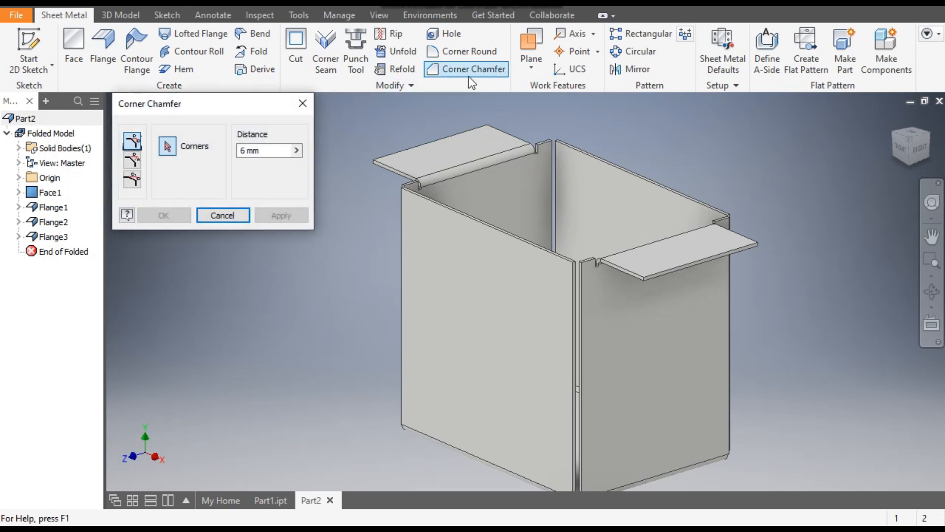
click(264, 150)
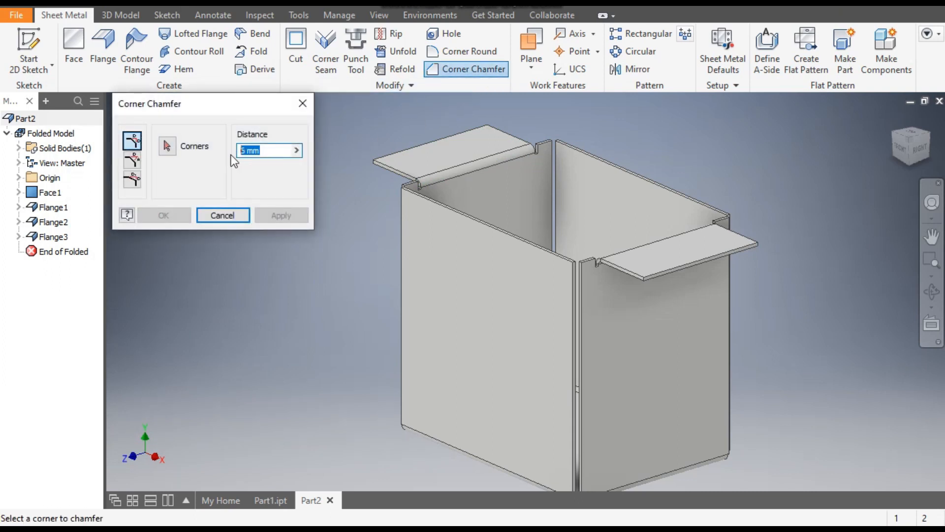
click(167, 148)
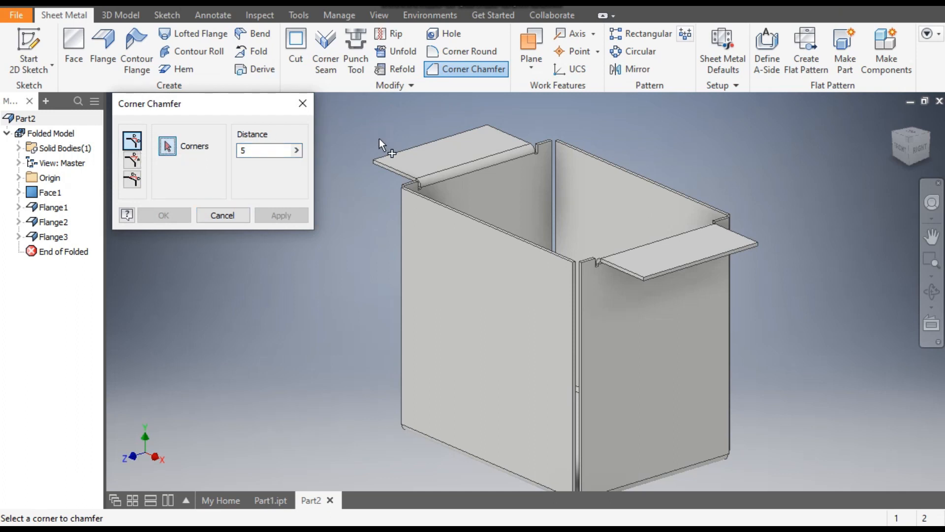
scroll(661, 276, down, 4)
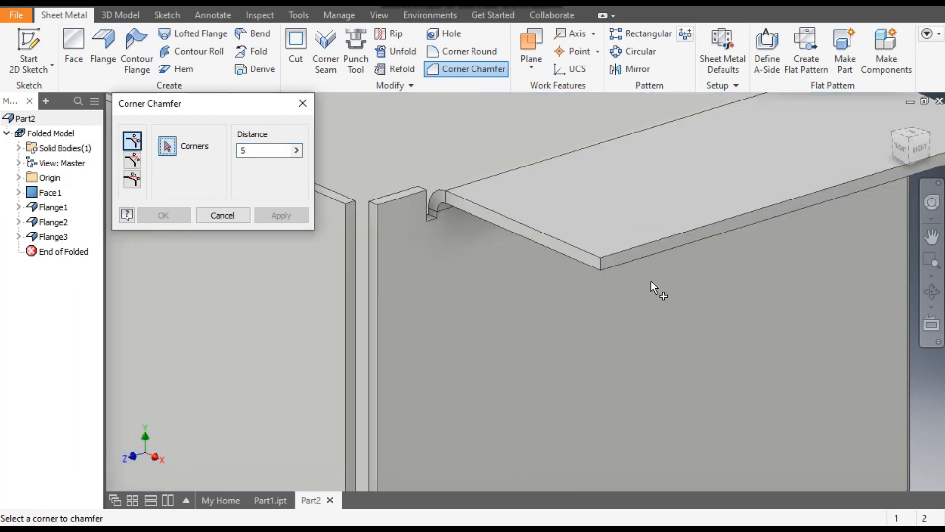
click(601, 264)
scroll(552, 227, up, 3)
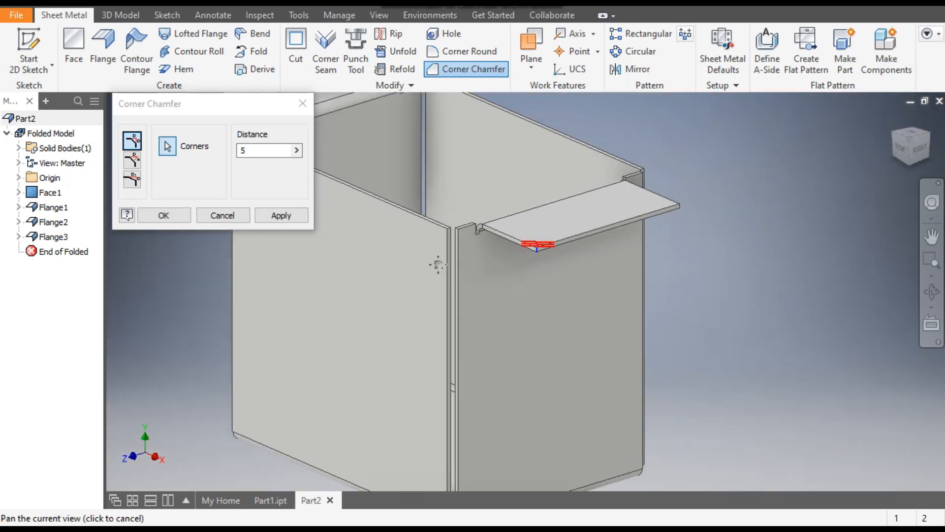
scroll(604, 244, down, 2)
click(595, 228)
scroll(544, 163, up, 3)
middle_drag(693, 232, 941, 358)
middle_drag(455, 199, 586, 177)
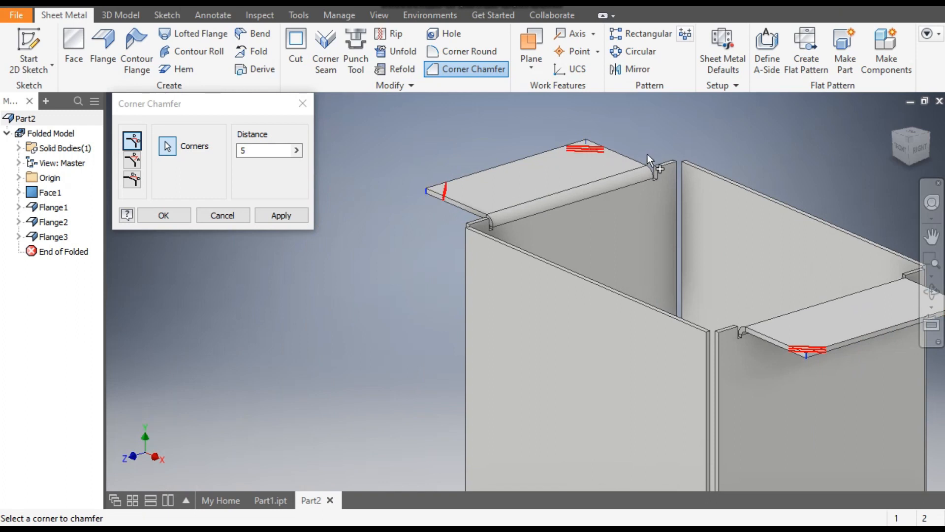
scroll(647, 154, up, 3)
middle_drag(527, 195, 501, 190)
click(280, 220)
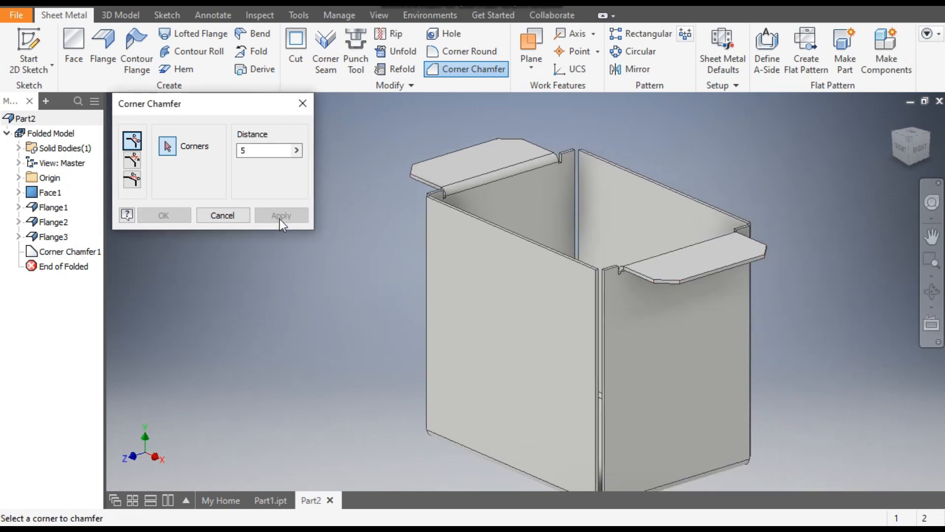
click(302, 103)
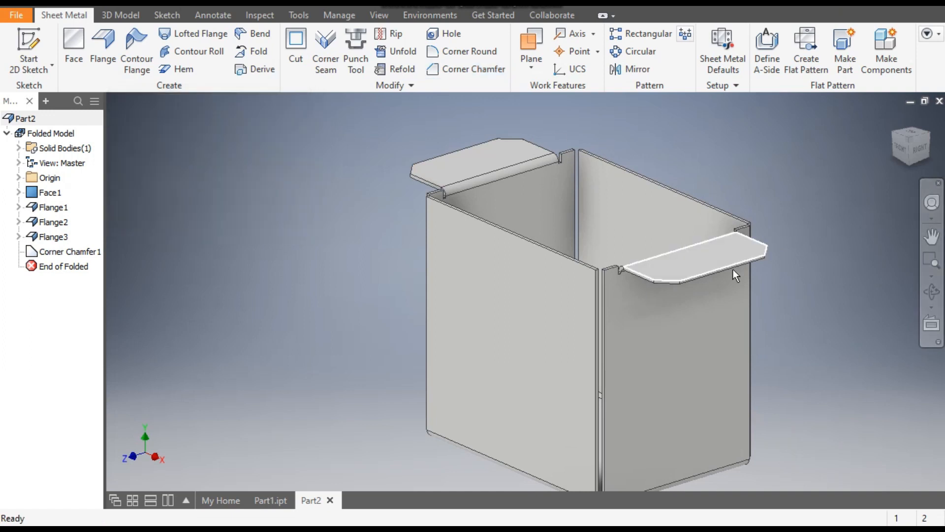
Start a 2D sketch on the top face of the left-hand mounting flange.
click(481, 160)
click(589, 145)
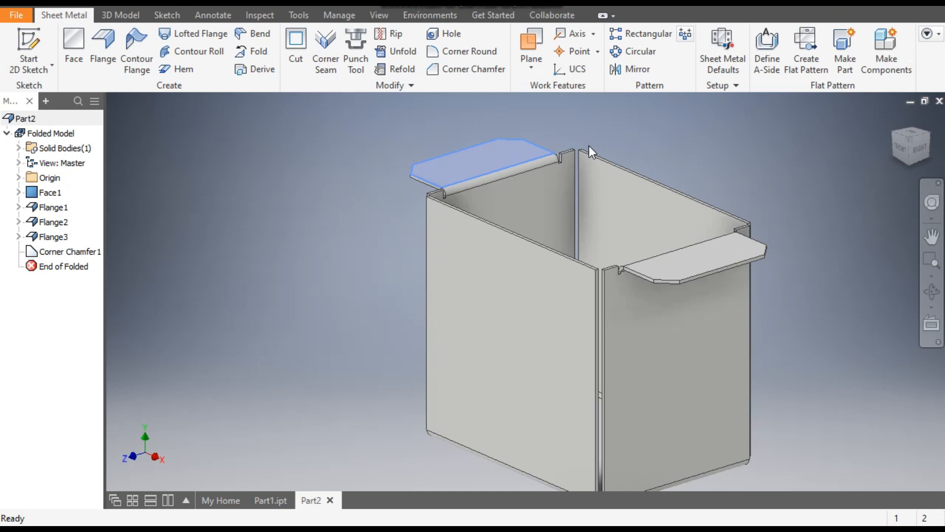
click(918, 122)
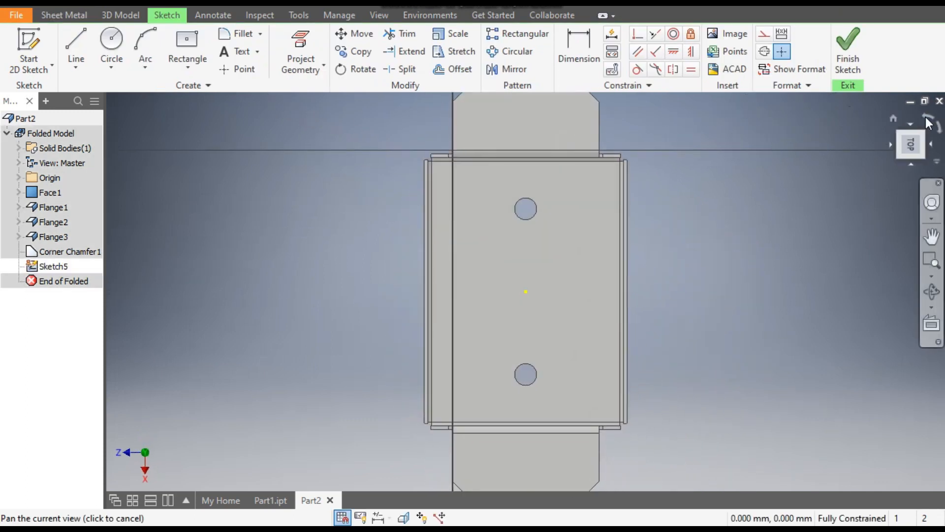
drag(653, 307, 648, 306)
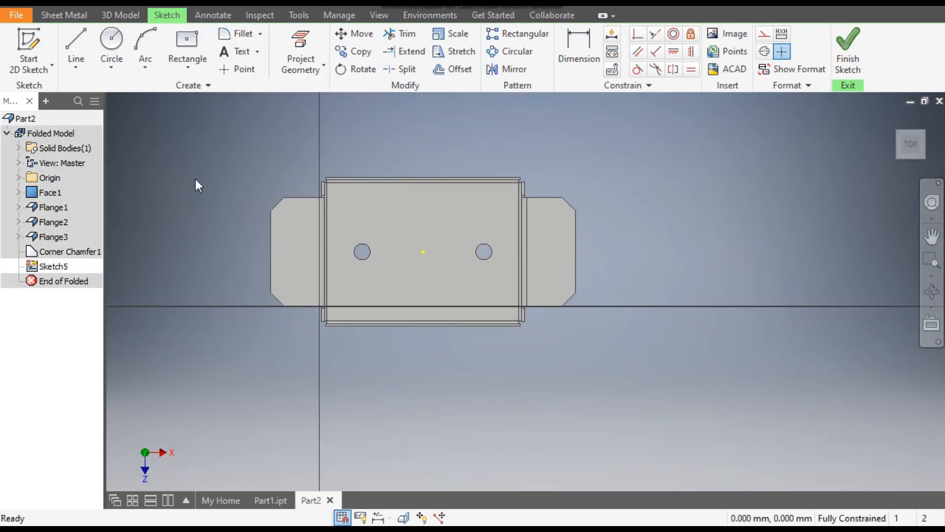
Sketch a 5 mm diameter circle near the upper chamfered corner of the left-hand flange.
click(111, 43)
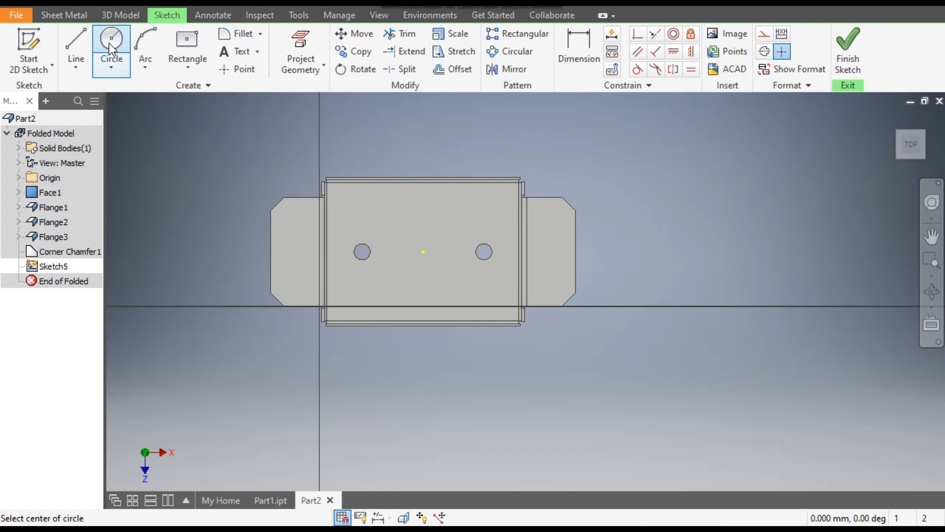
scroll(344, 276, up, 3)
click(265, 183)
text(5)
key(Tab)
key(Return)
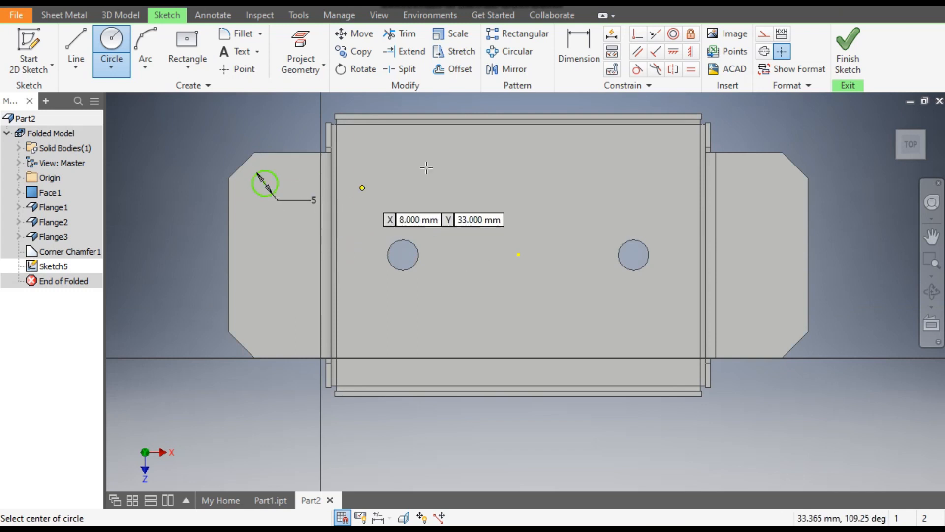
Dimension the circle's centre 7 mm from the flange's upper edge and 7 mm from its outer edge.
click(580, 37)
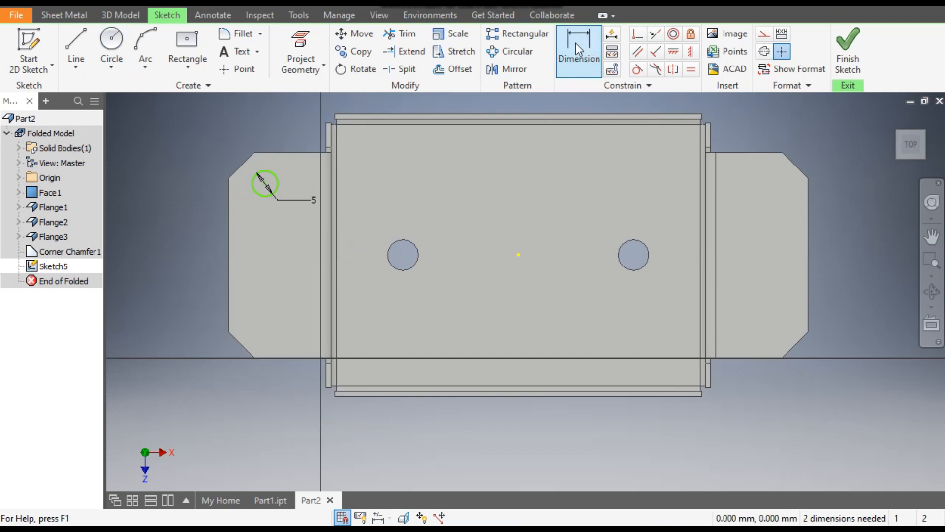
click(289, 154)
click(281, 179)
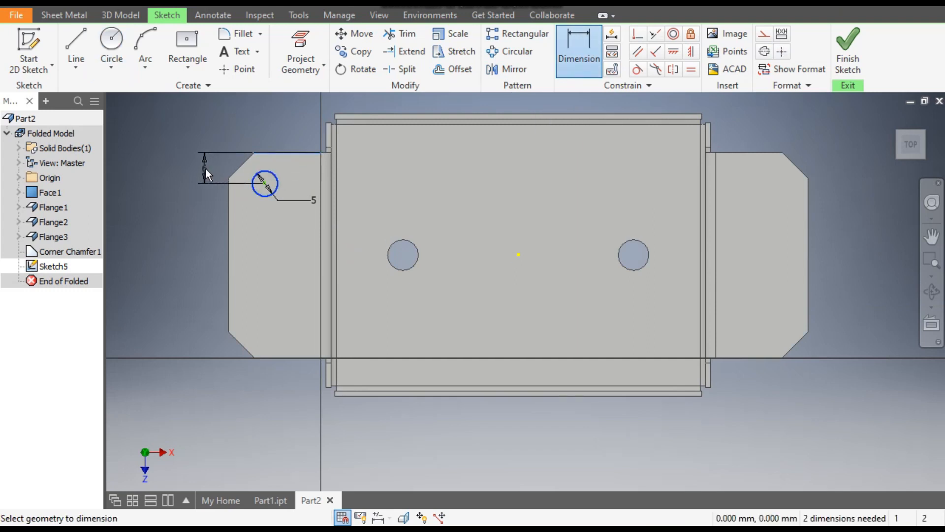
click(207, 170)
text(7)
key(Return)
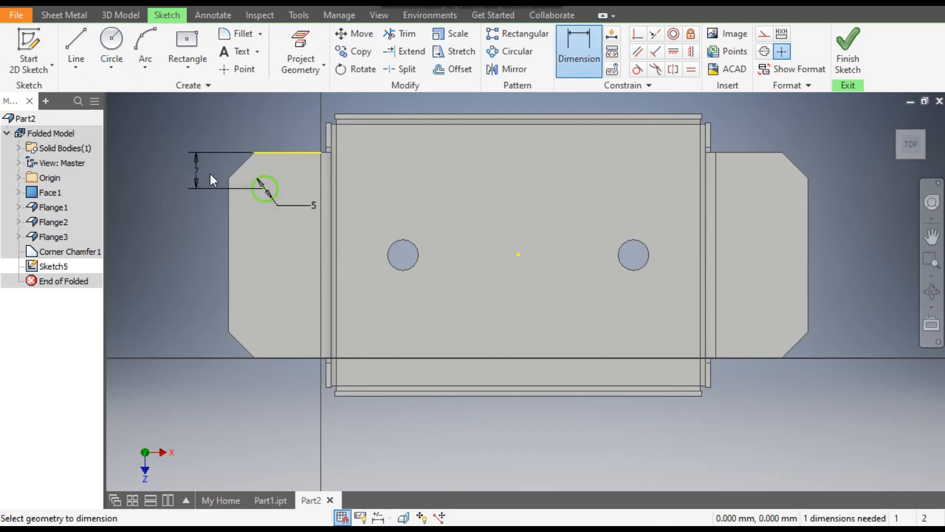
click(269, 201)
click(266, 224)
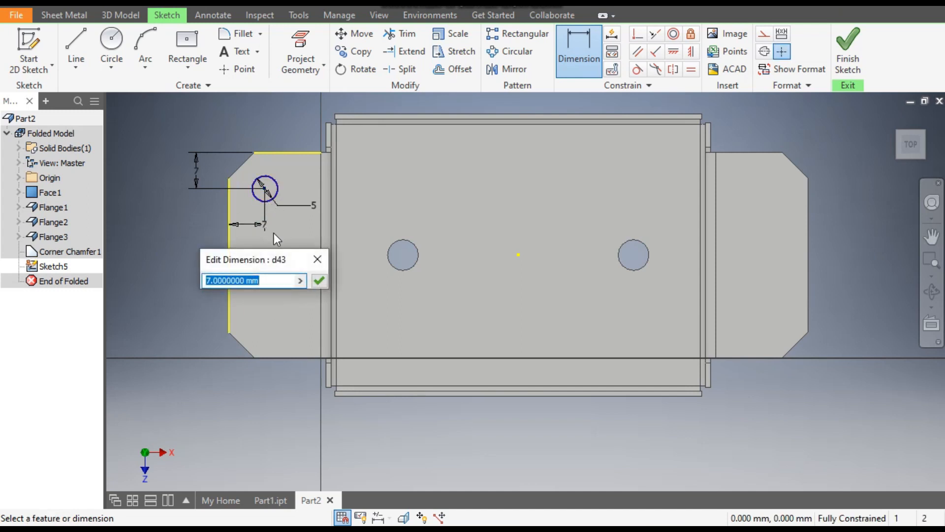
click(319, 280)
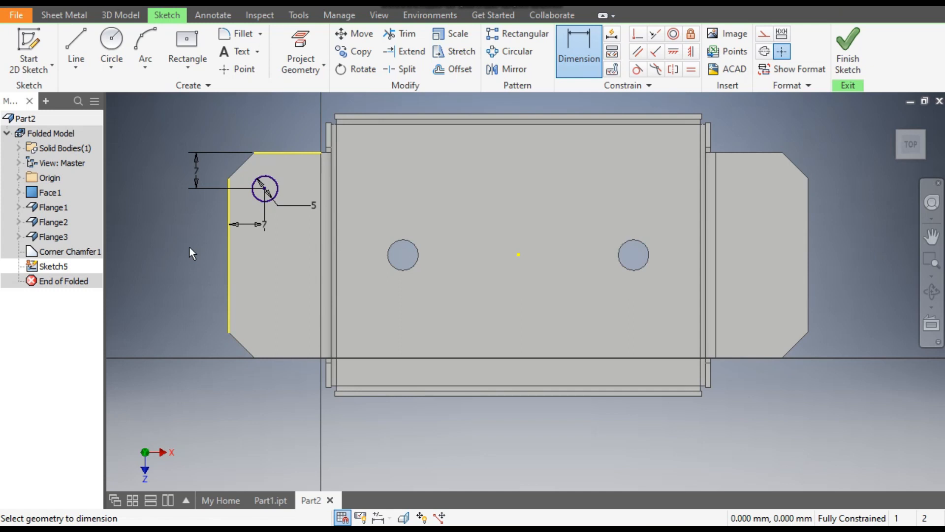
Sketch a second 5 mm diameter circle near the lower chamfered corner of the same flange.
click(111, 42)
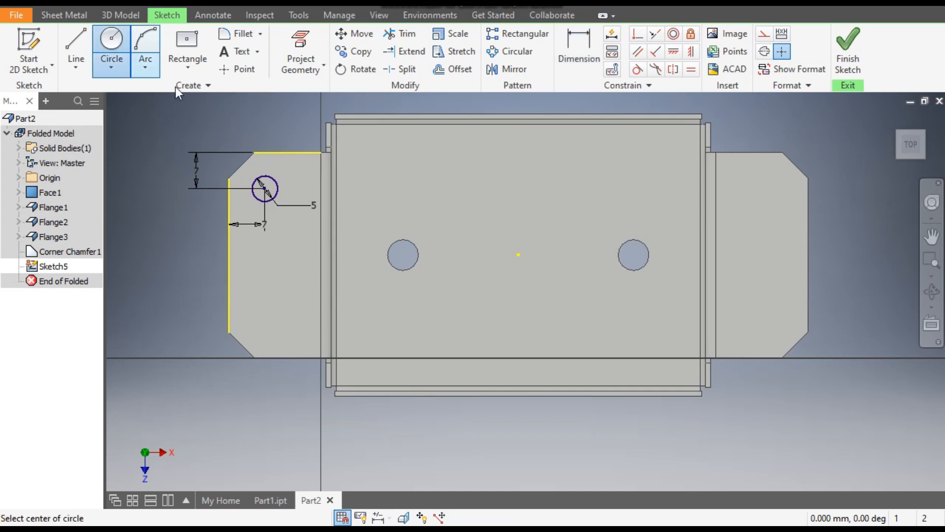
click(264, 311)
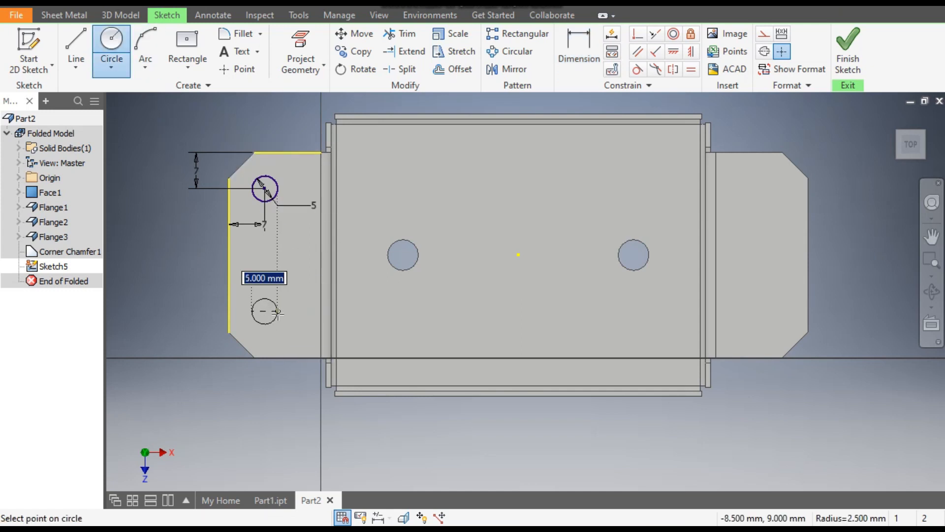
text(5)
key(Return)
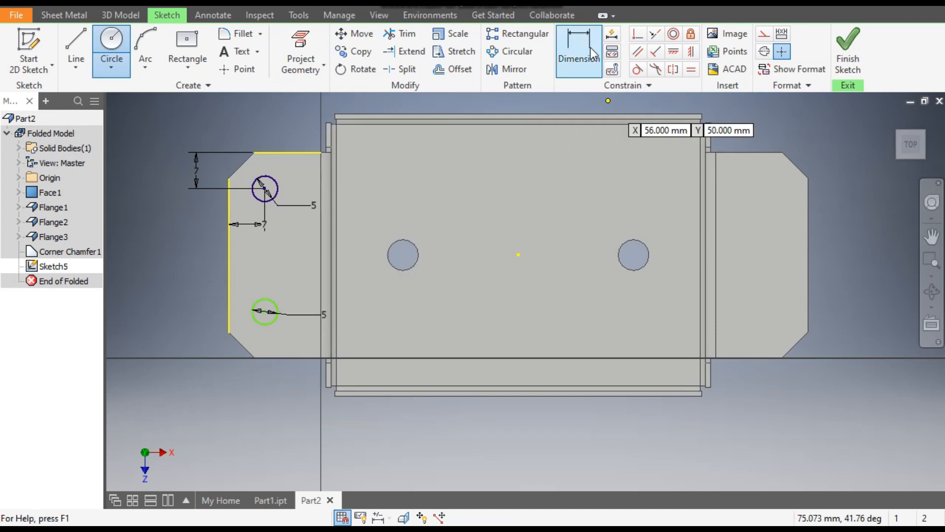
Dimension the lower circle's centre 7 mm from the flange's lower edge and 7 mm from its outer edge.
click(581, 70)
click(289, 358)
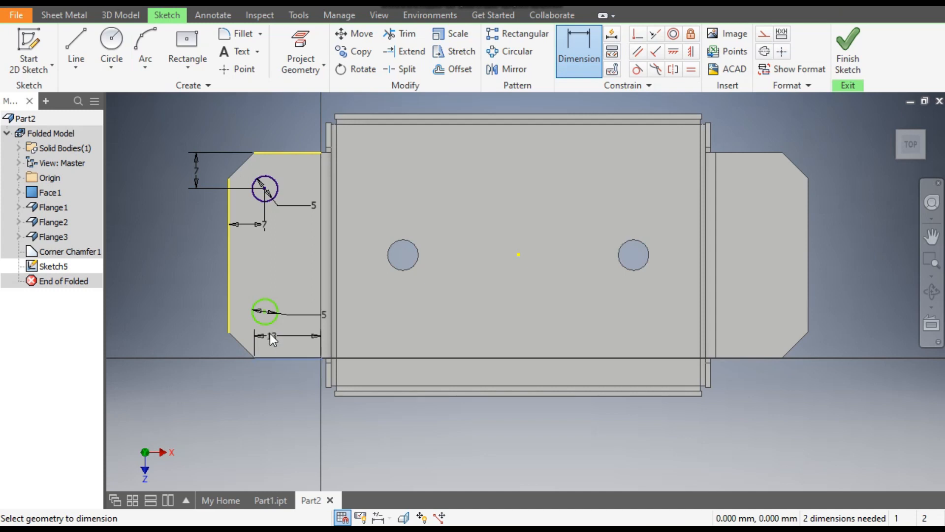
click(265, 312)
click(207, 325)
text(7)
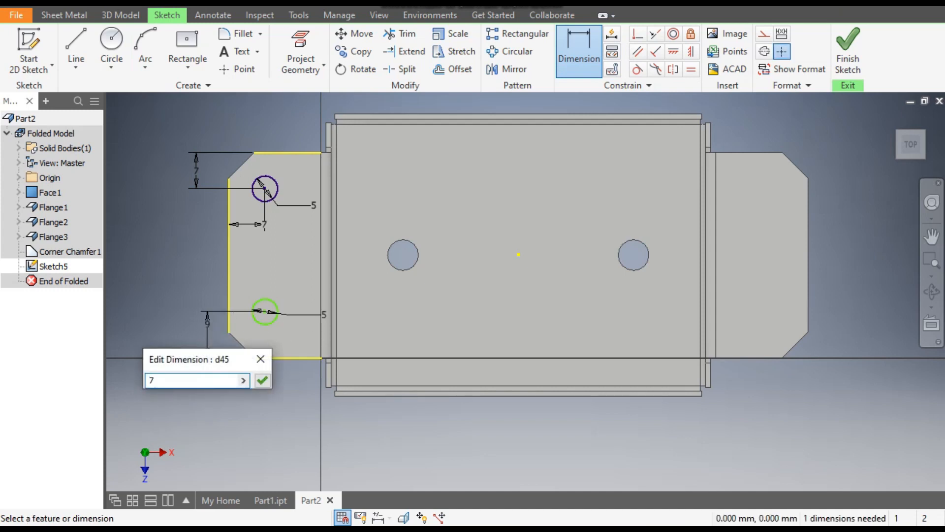
key(Return)
click(230, 311)
click(265, 322)
click(262, 287)
click(317, 343)
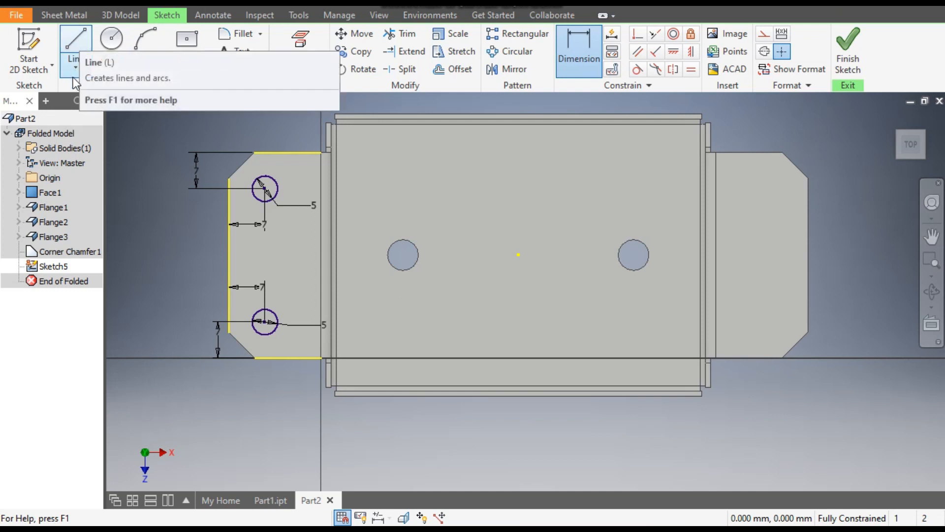
Draw a vertical line from the box's projected centre point to its upper outer edge and convert it to construction geometry.
click(74, 41)
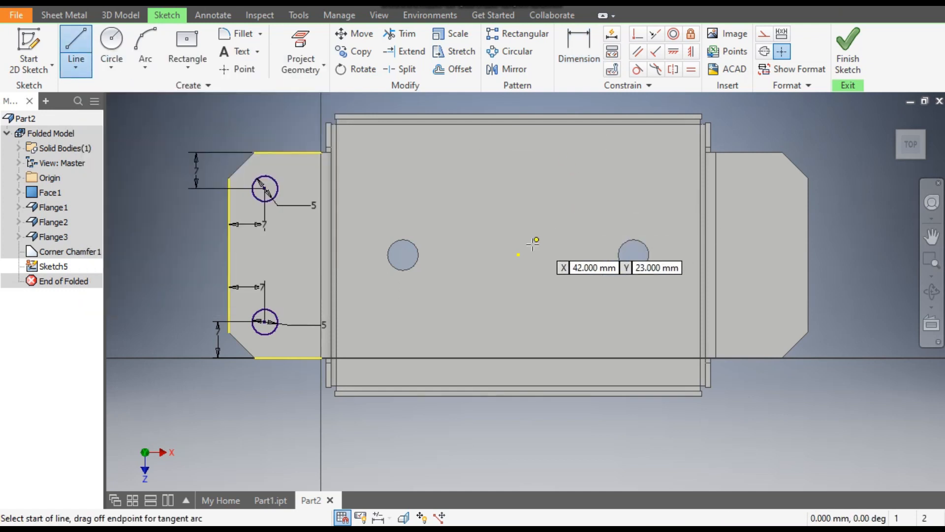
click(518, 255)
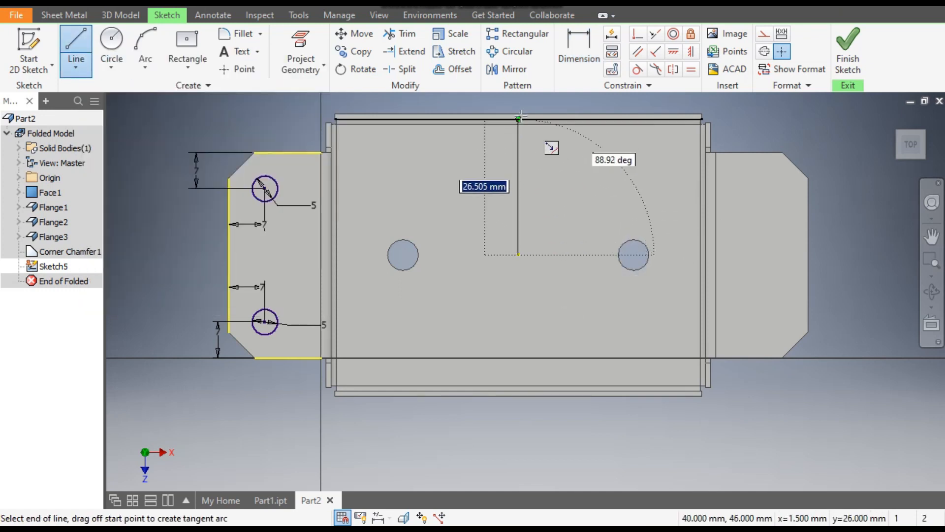
click(518, 113)
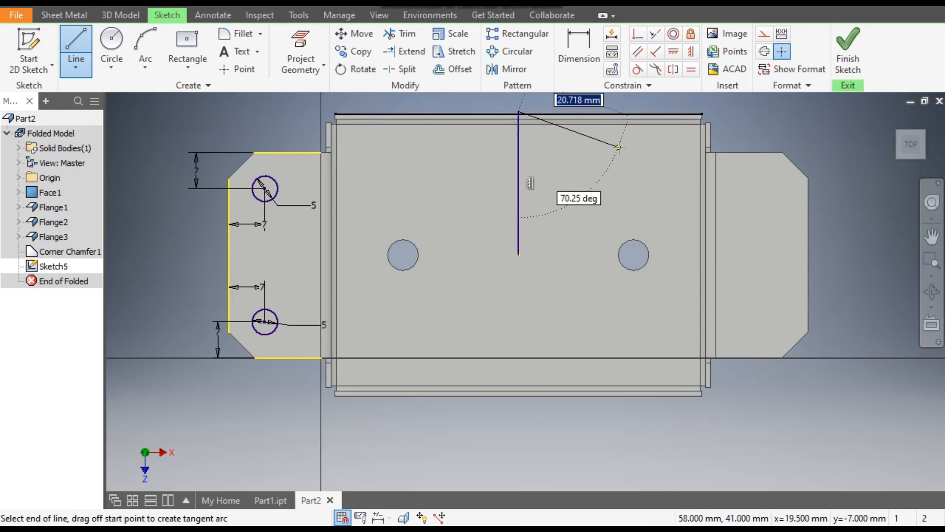
key(Escape)
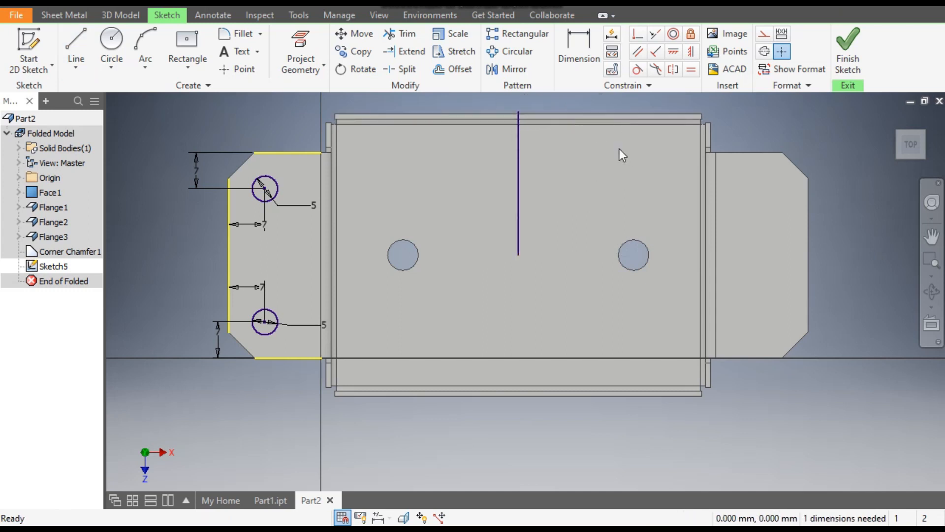
click(522, 173)
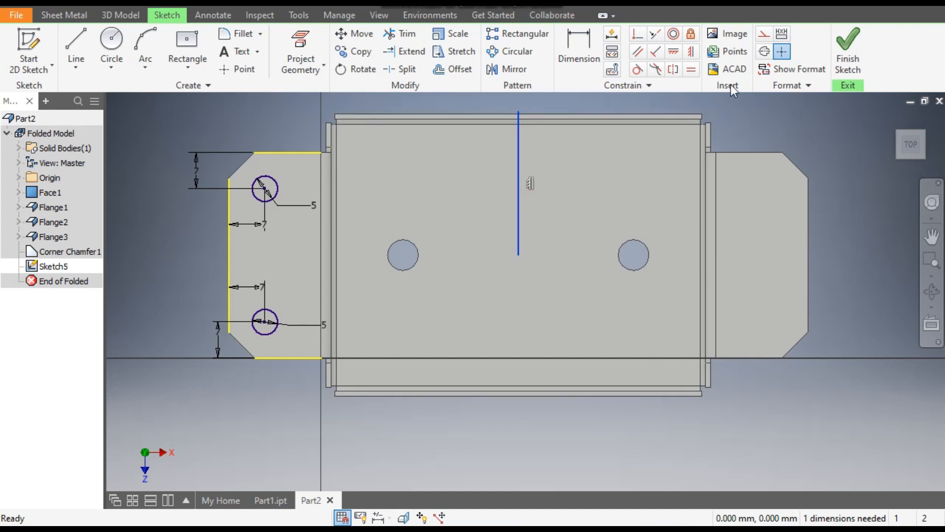
click(765, 37)
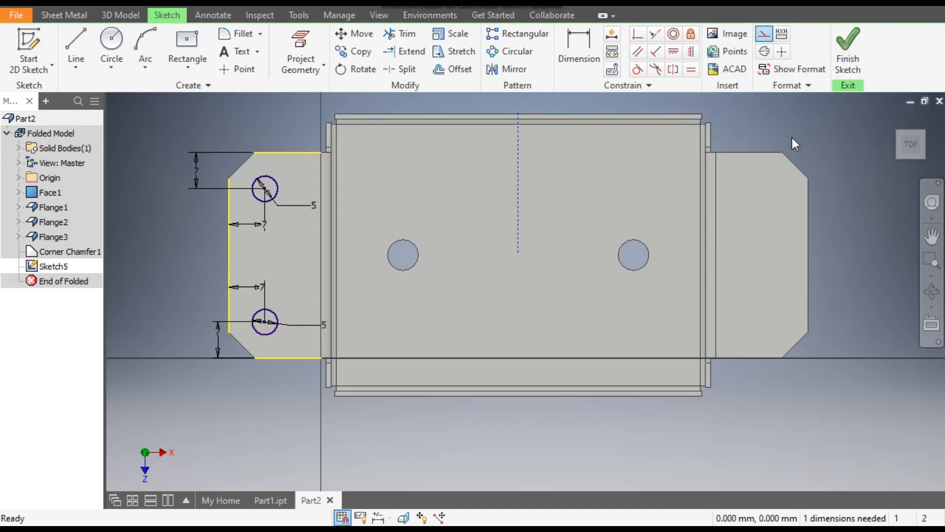
click(530, 185)
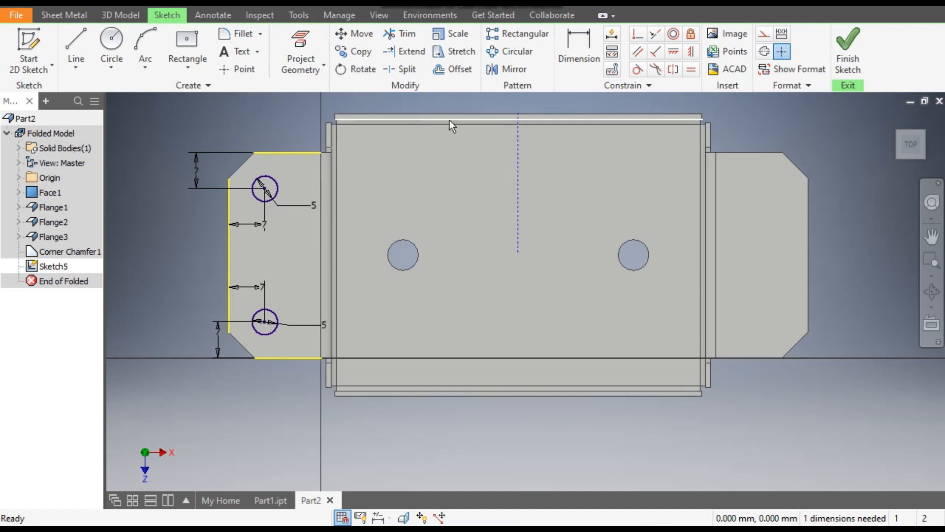
Mirror the two 5 mm circles about the vertical construction line onto the opposite flange and finish the sketch.
click(524, 69)
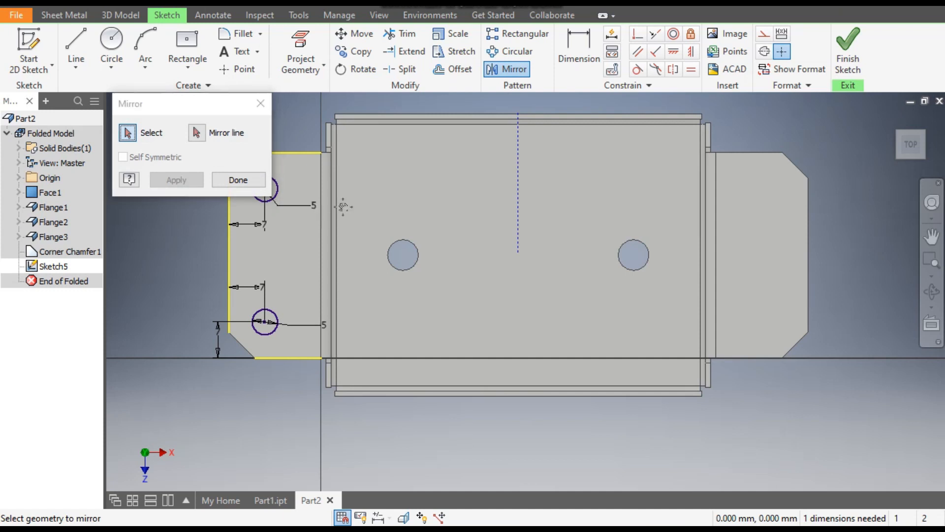
middle_drag(308, 202, 403, 206)
drag(373, 213, 356, 353)
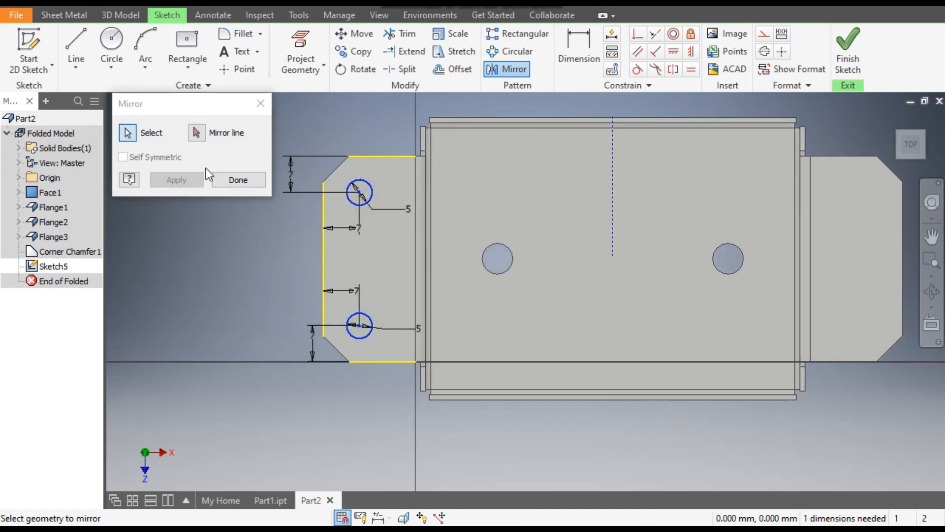
click(197, 133)
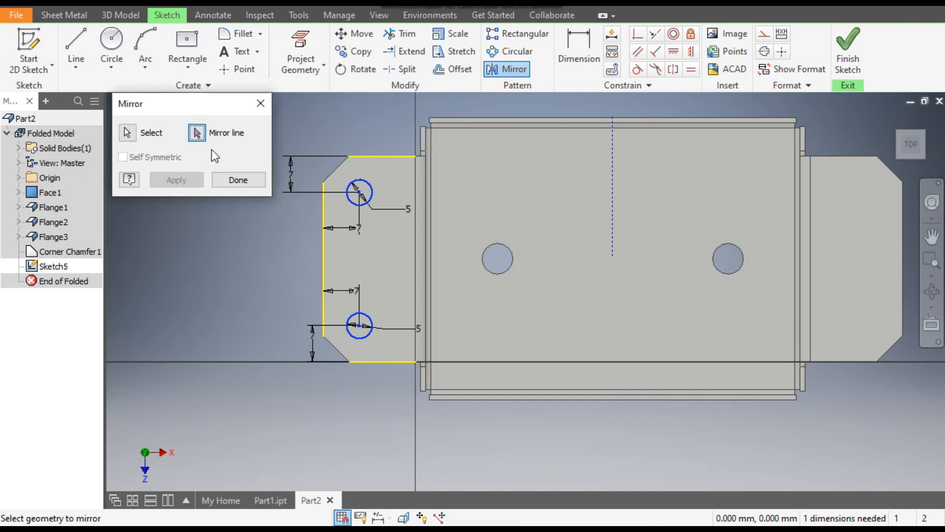
click(613, 169)
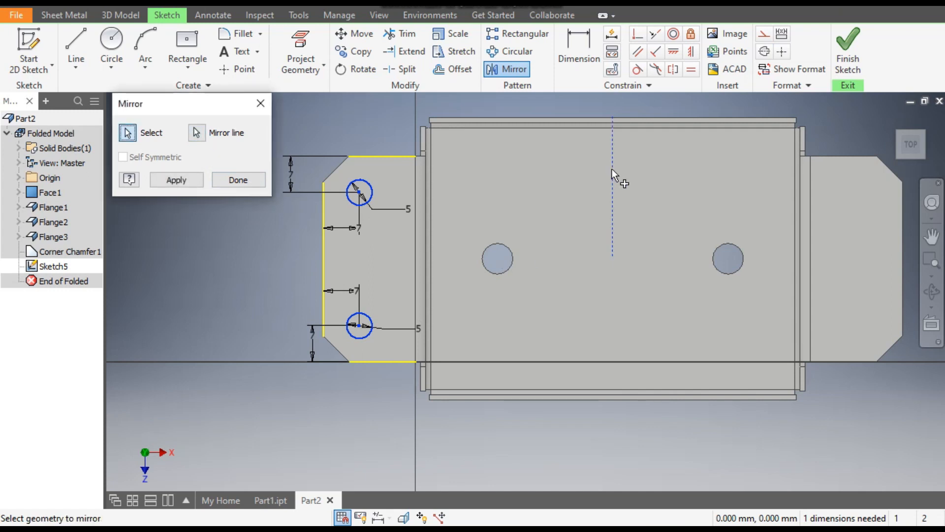
click(189, 180)
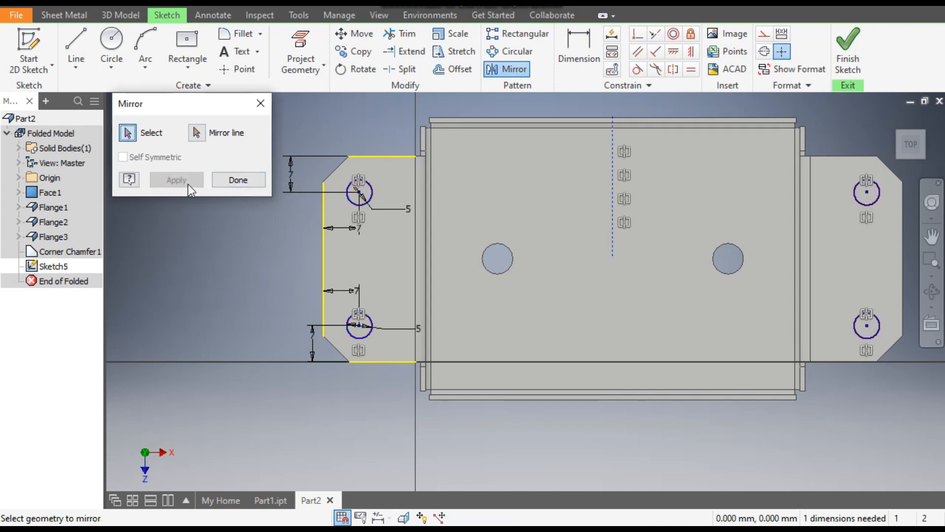
click(224, 180)
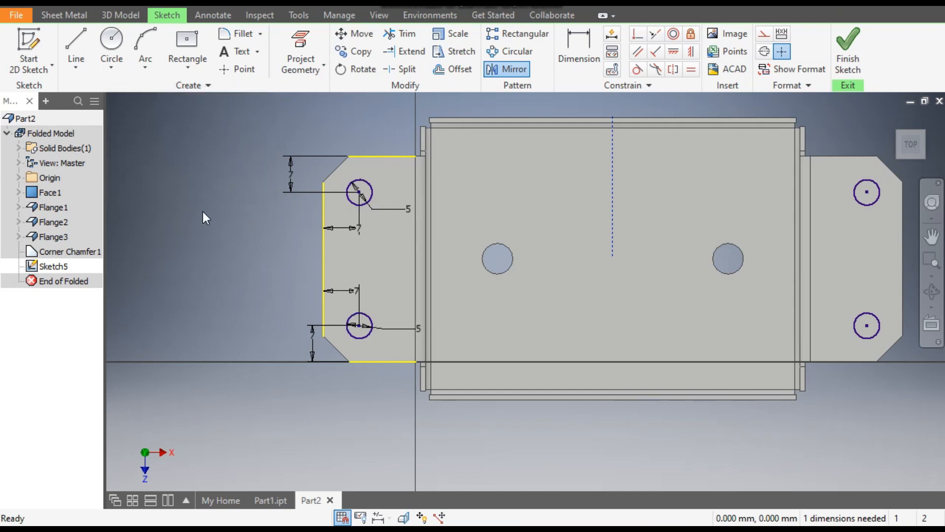
click(847, 49)
Extrude the four flange circles as a 10 mm downward cut to make the mounting holes.
middle_drag(726, 136, 681, 137)
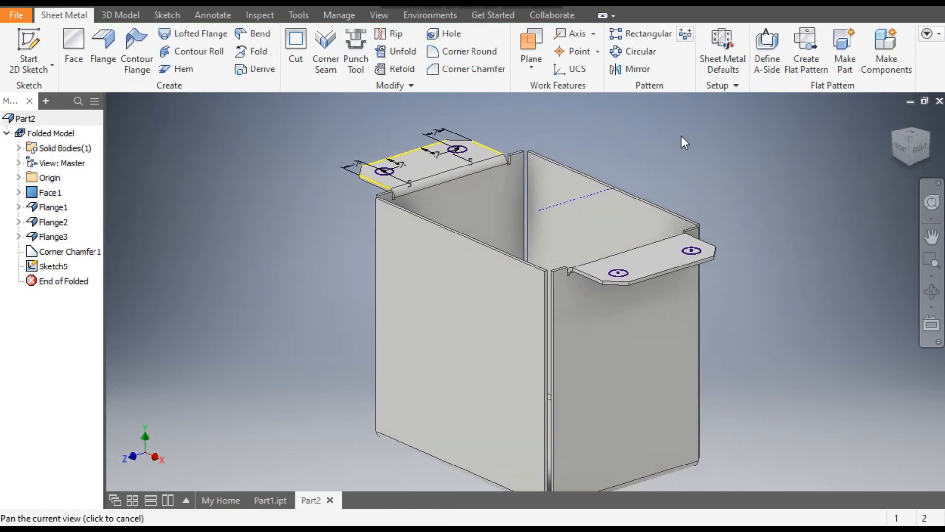
click(128, 14)
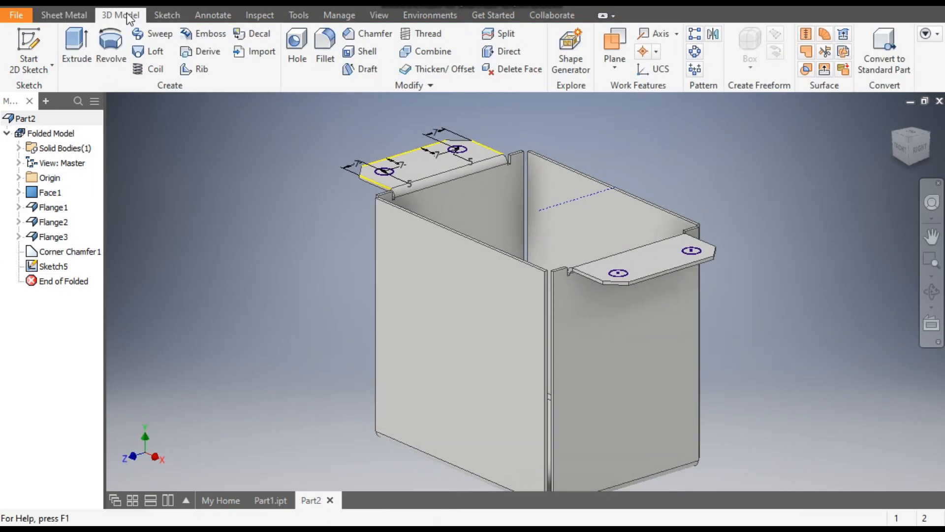
click(72, 41)
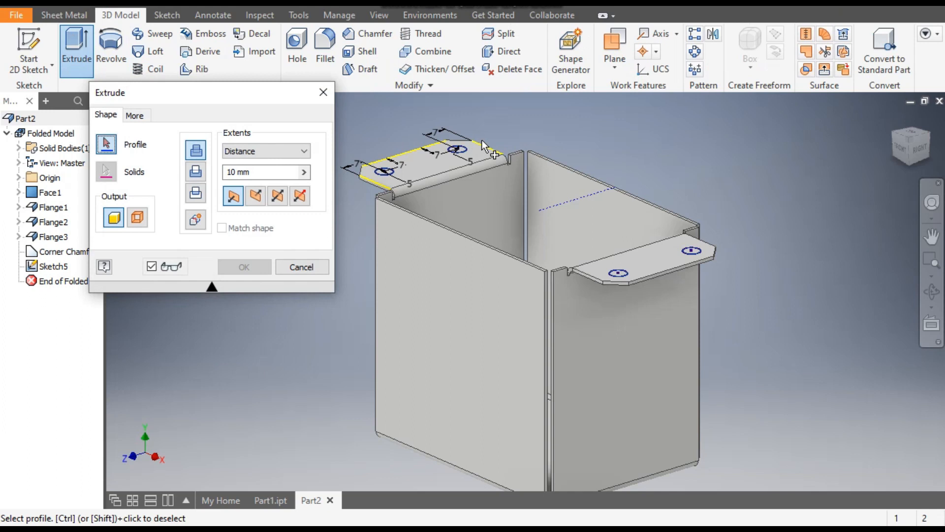
middle_drag(483, 140, 539, 125)
drag(769, 109, 363, 342)
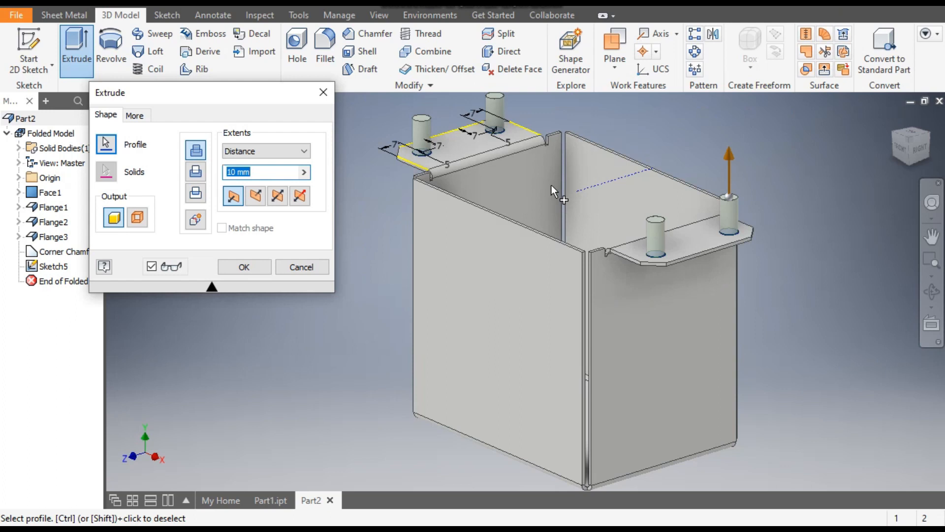
click(255, 196)
click(196, 172)
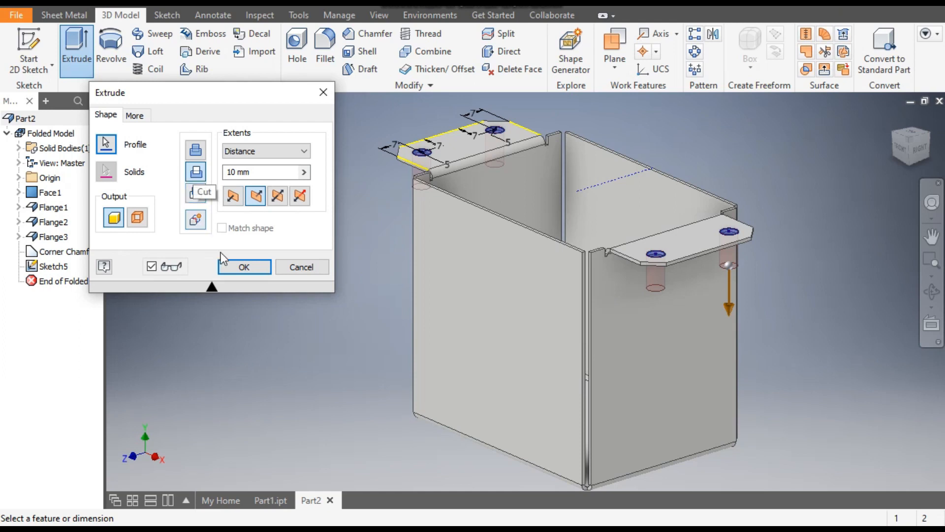
click(228, 269)
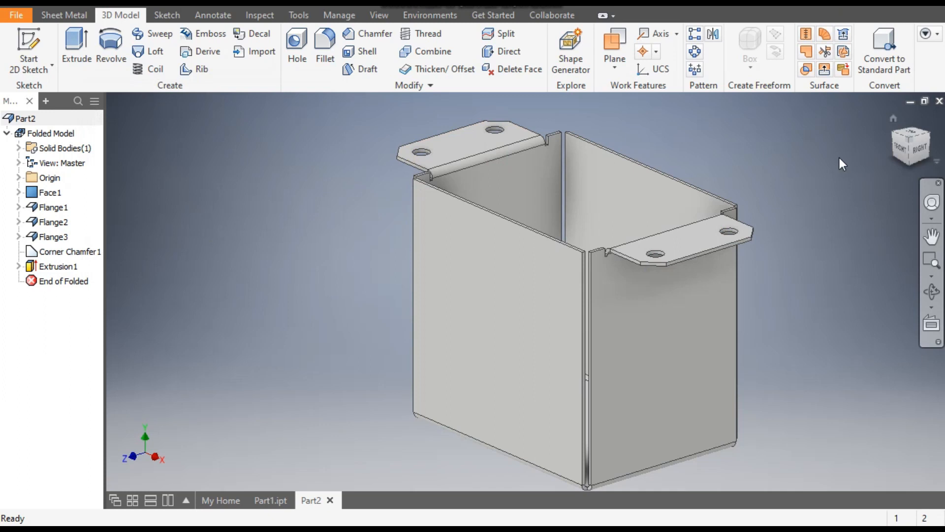
Start a sketch on the box's front wall and draw a 15 mm diameter circle in its upper left area.
click(480, 259)
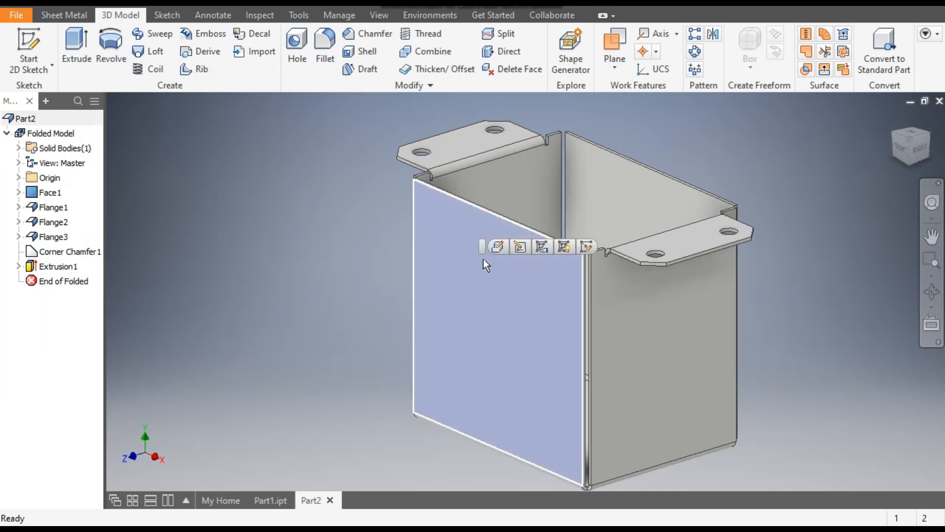
click(587, 247)
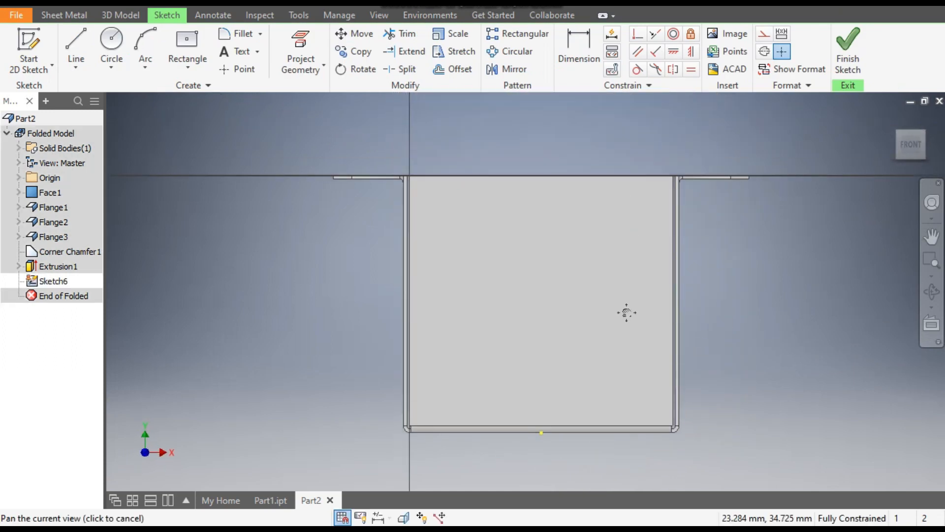
click(117, 46)
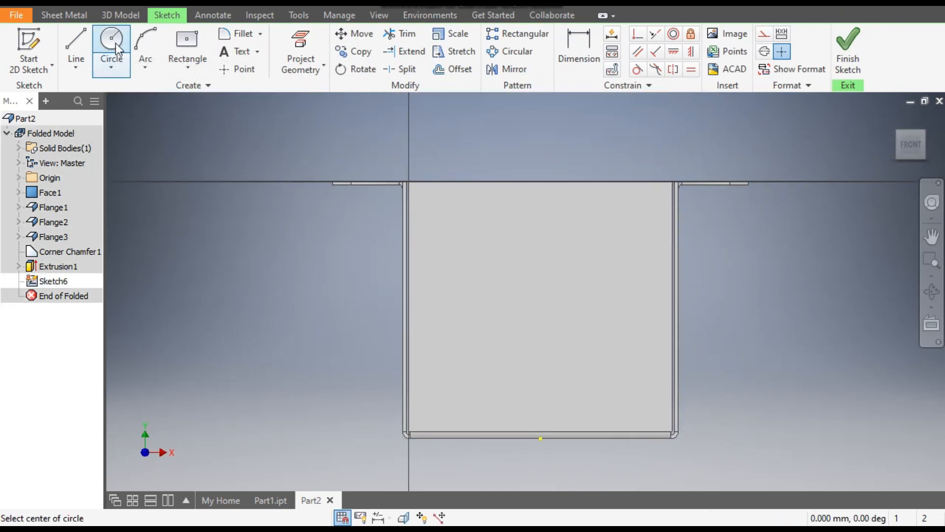
click(471, 258)
text(15)
key(Return)
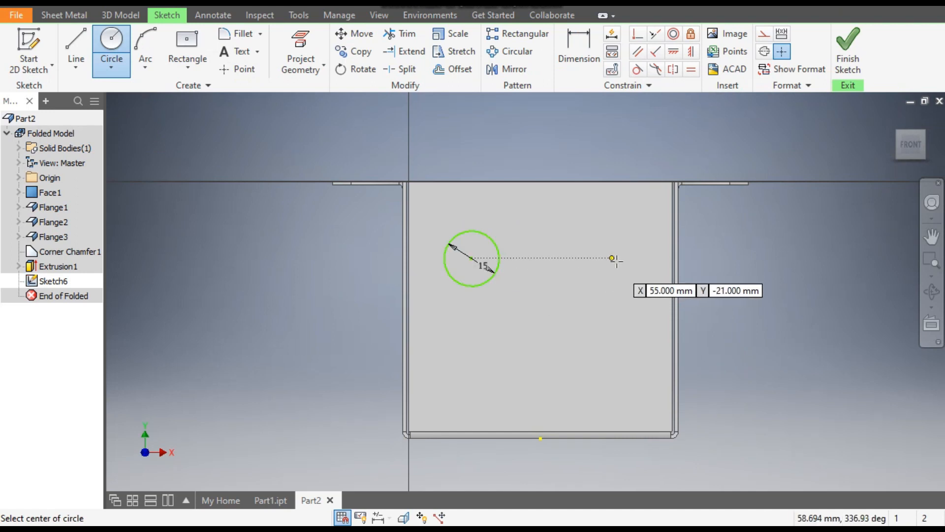
Sketch two more circles on the front wall, one level with the first at upper right and one centred below them.
click(610, 259)
click(633, 281)
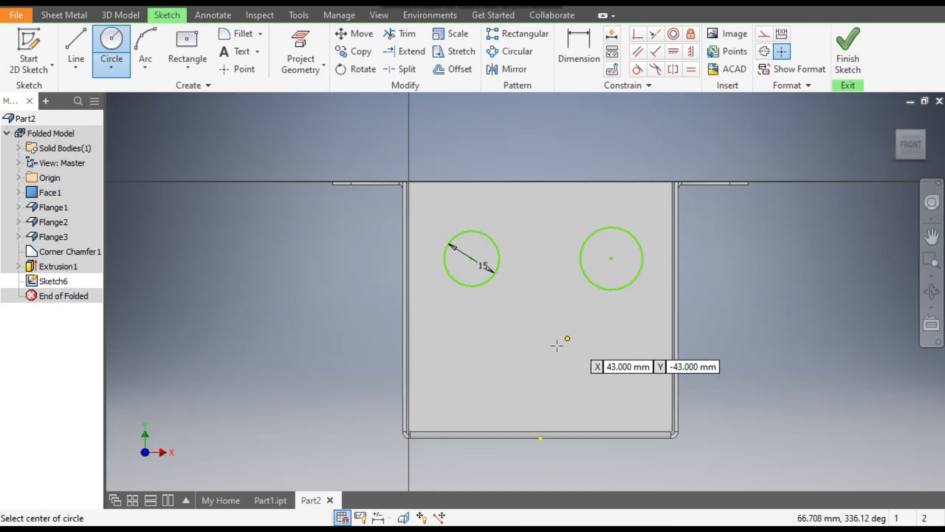
click(540, 316)
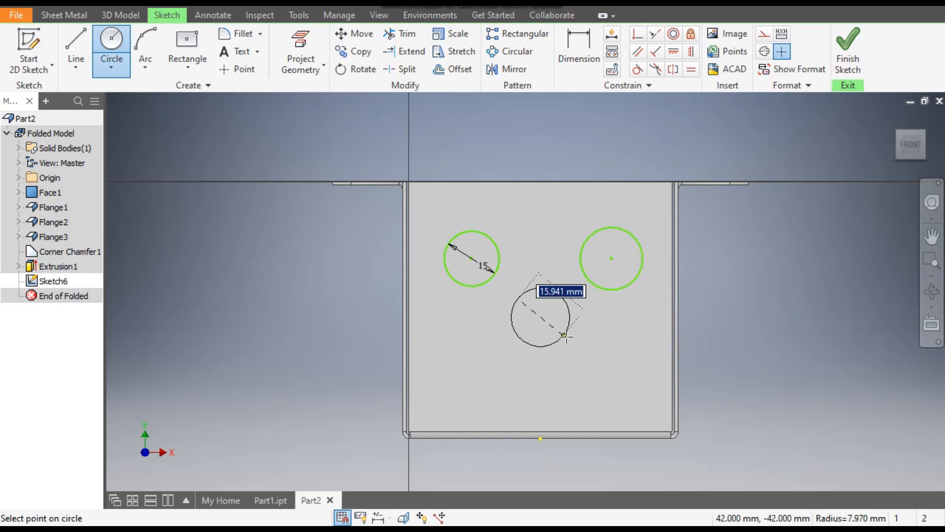
click(565, 341)
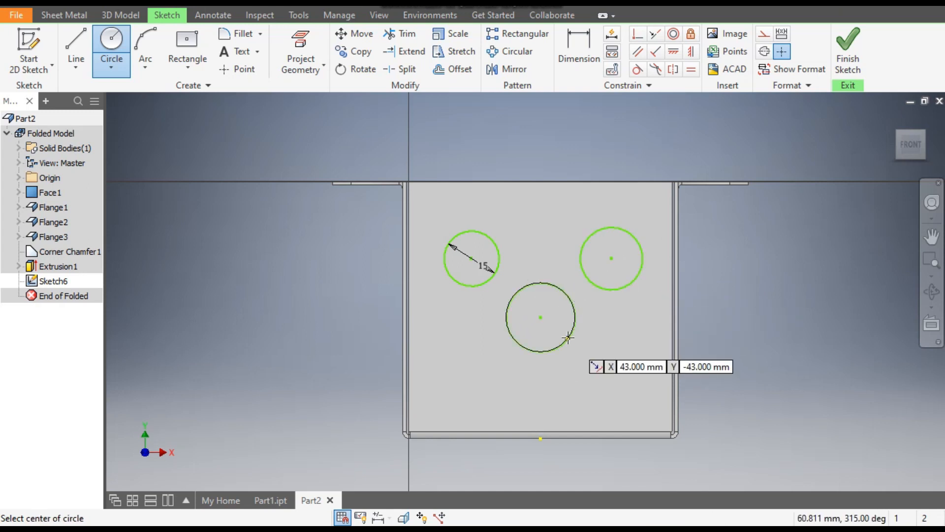
Apply equal constraints so the upper right and lower circles match the 15 mm circle.
click(691, 70)
click(496, 242)
click(588, 233)
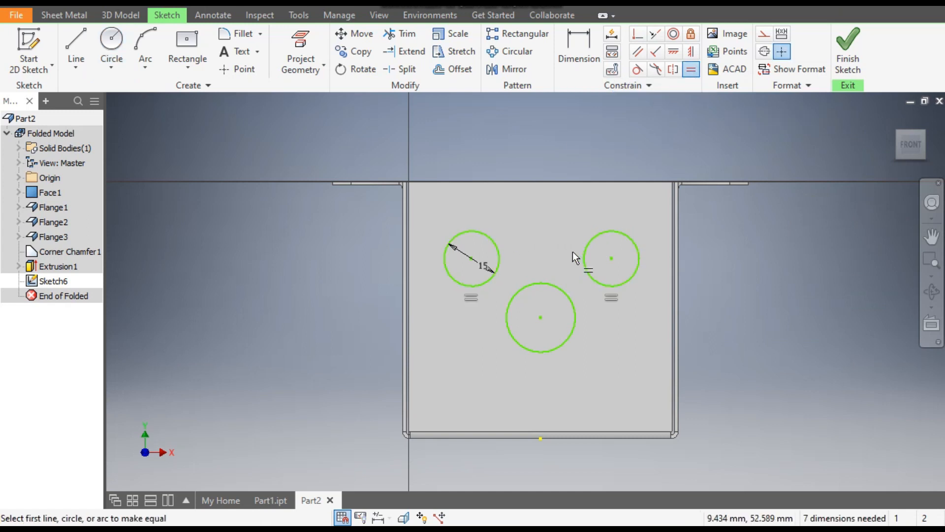
click(558, 291)
click(584, 264)
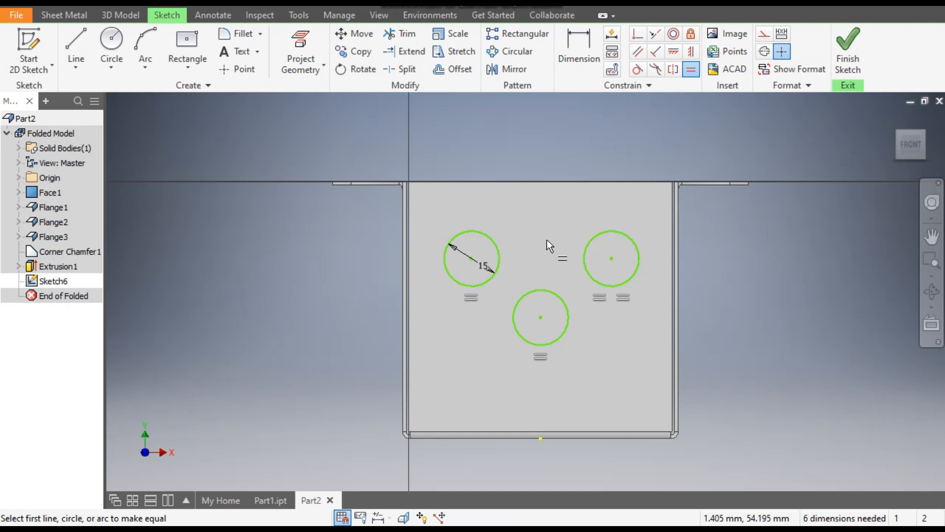
key(Escape)
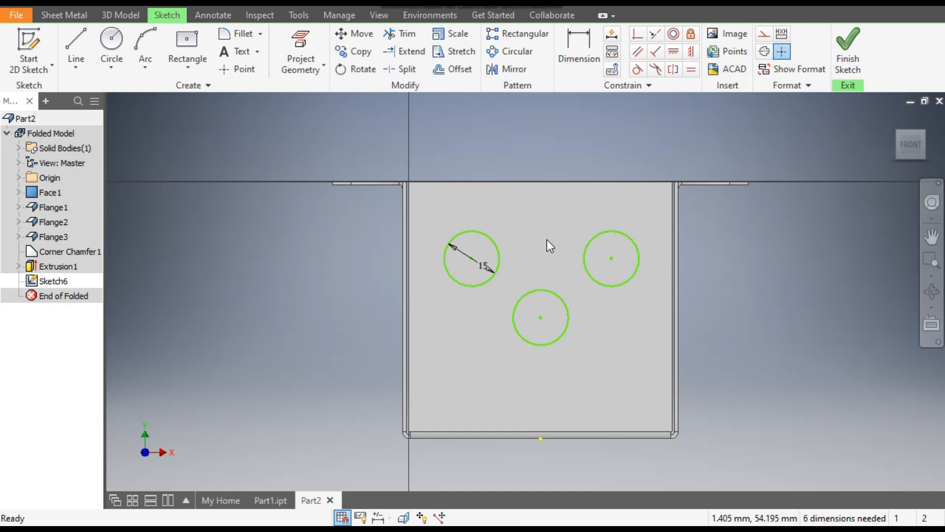
Dimension the upper left circle's centre 20 mm from the front wall's top edge.
click(578, 40)
click(513, 182)
click(493, 244)
click(475, 209)
text(20)
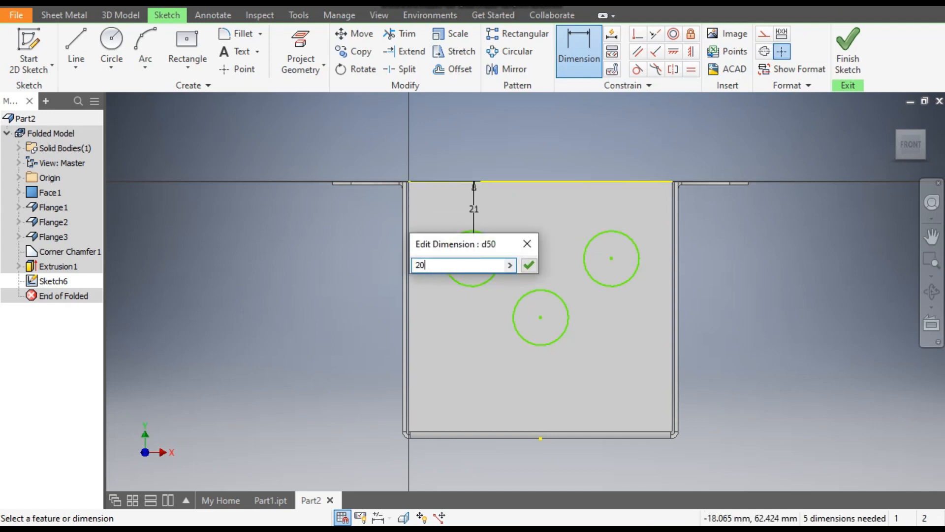
key(Return)
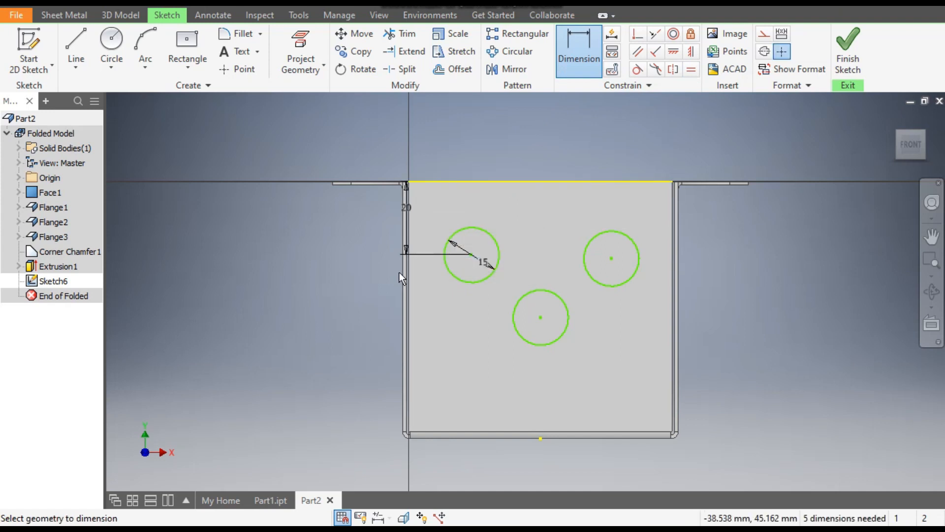
Dimension the upper left circle's centre 20 mm from the box's left outer edge.
scroll(400, 273, up, 5)
click(415, 274)
scroll(418, 273, down, 4)
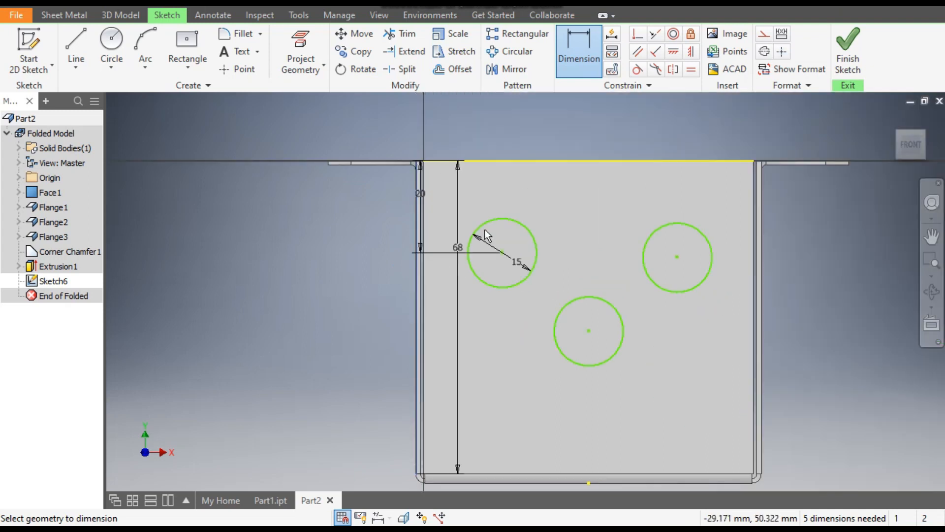
click(512, 219)
click(486, 197)
text(20)
key(Return)
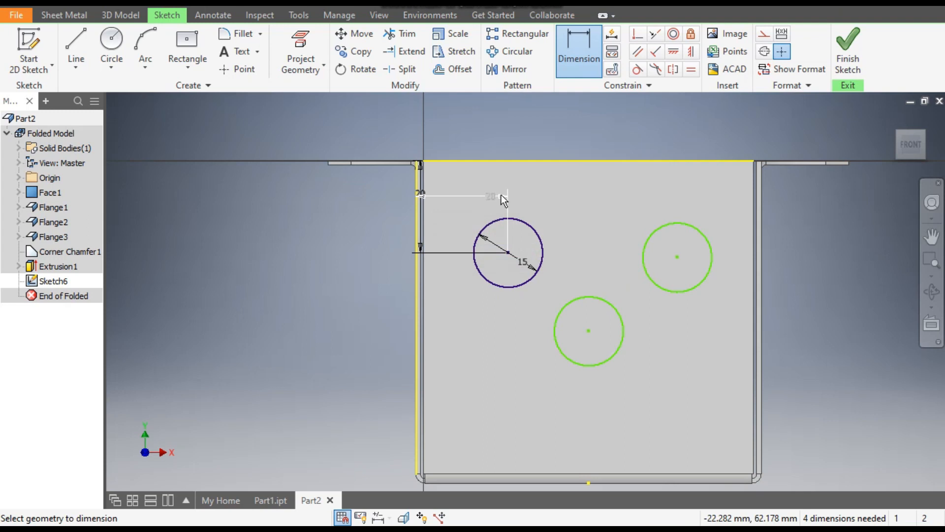
Dimension the upper right circle's centre 20 mm from the box's right outer edge.
click(710, 241)
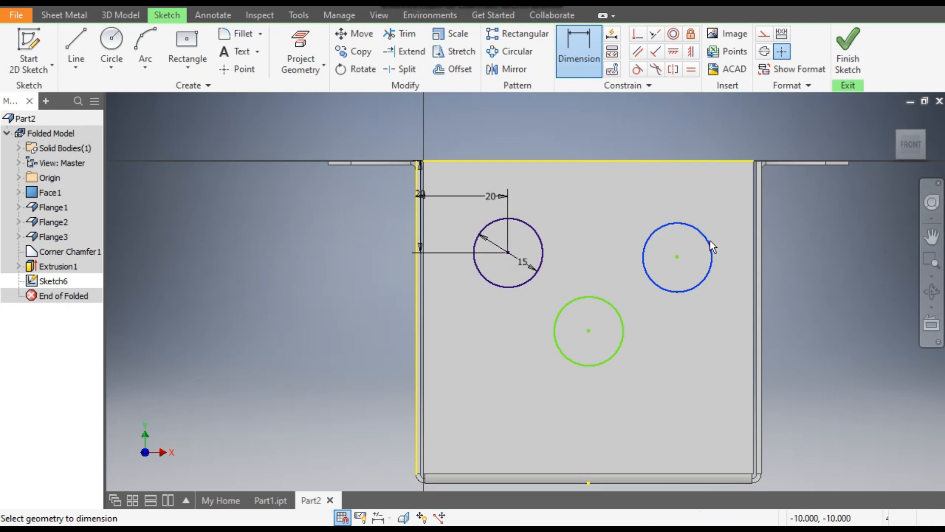
click(763, 241)
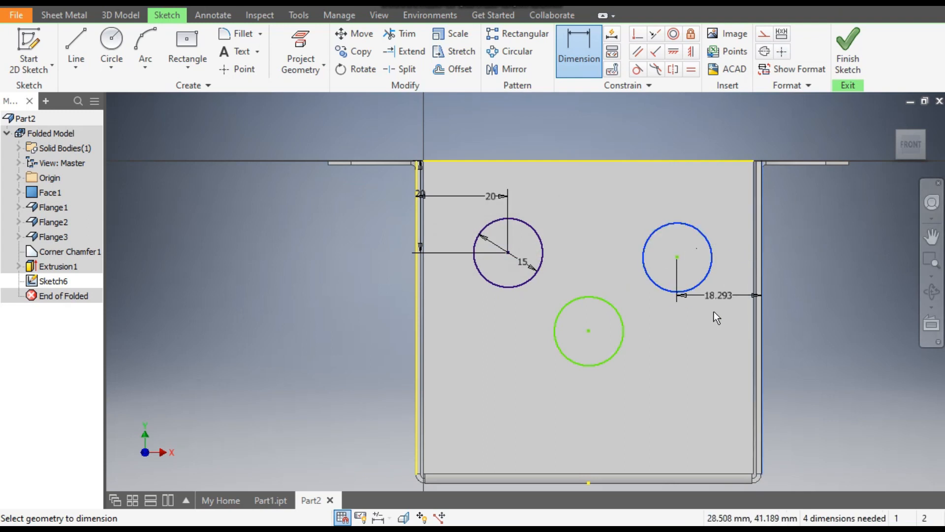
click(723, 327)
text(20)
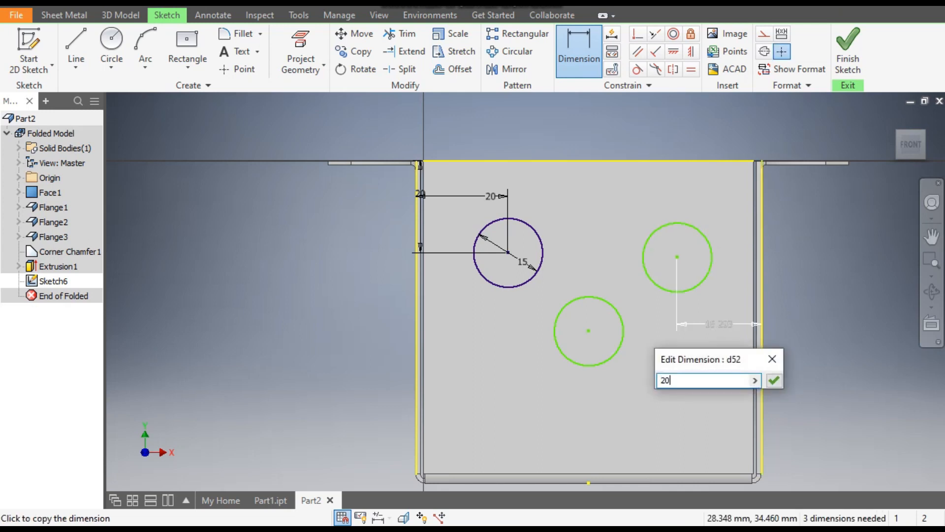
key(Return)
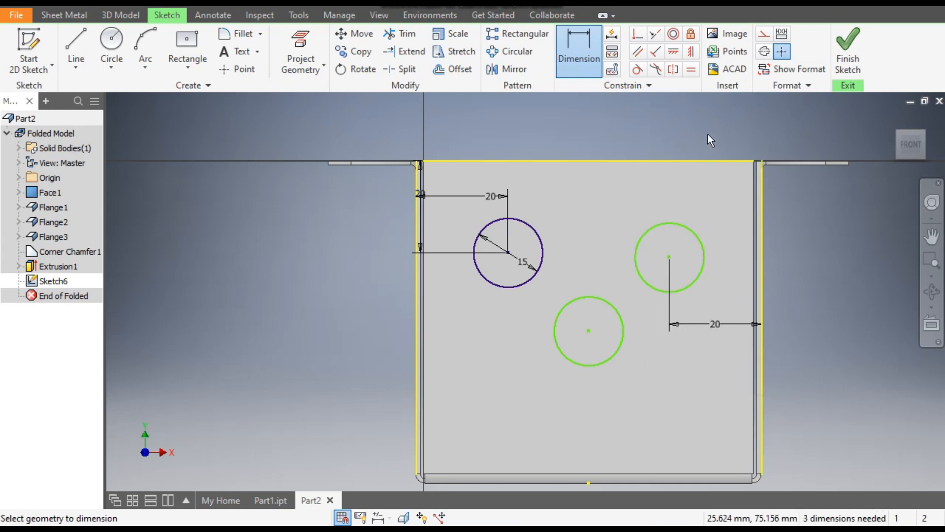
Constrain the centres of the two upper circles to be horizontally aligned.
click(673, 55)
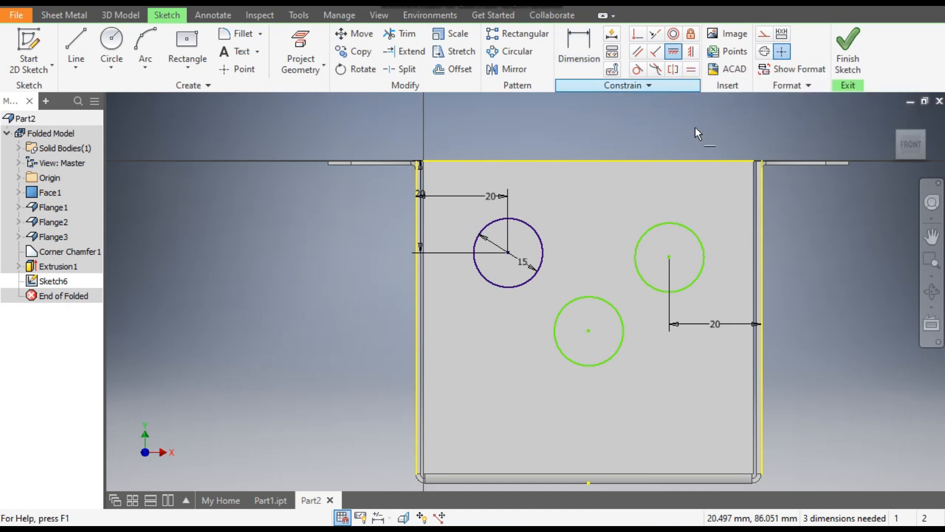
click(670, 256)
click(507, 253)
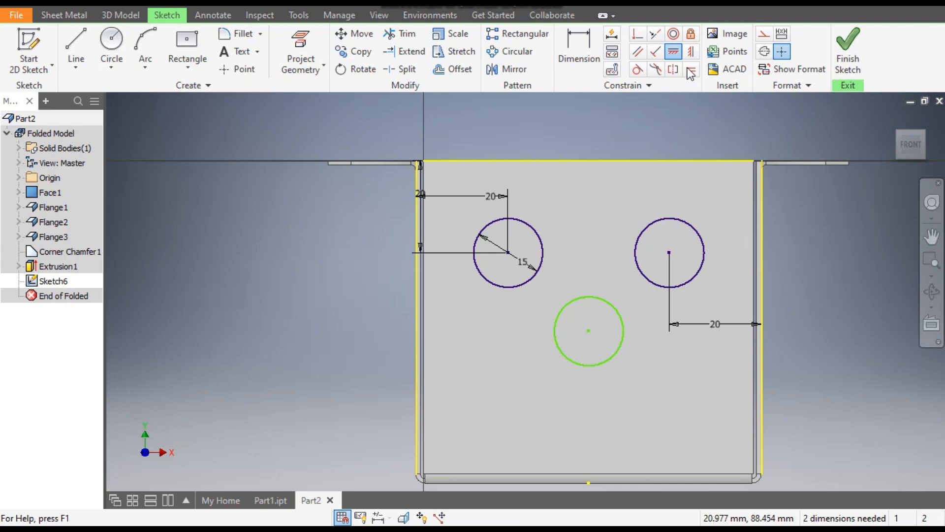
Constrain the lower circle's centre to be vertically aligned with the projected centre point at the wall's bottom.
click(691, 51)
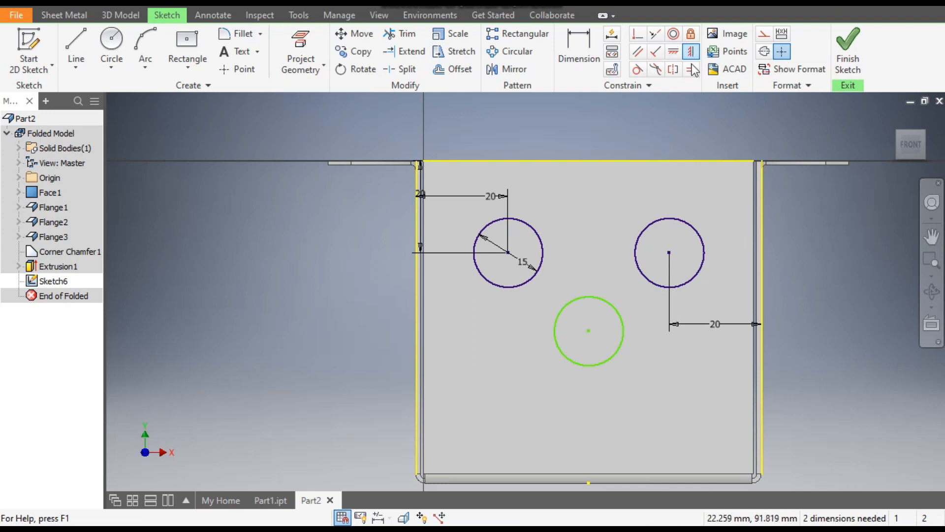
click(589, 330)
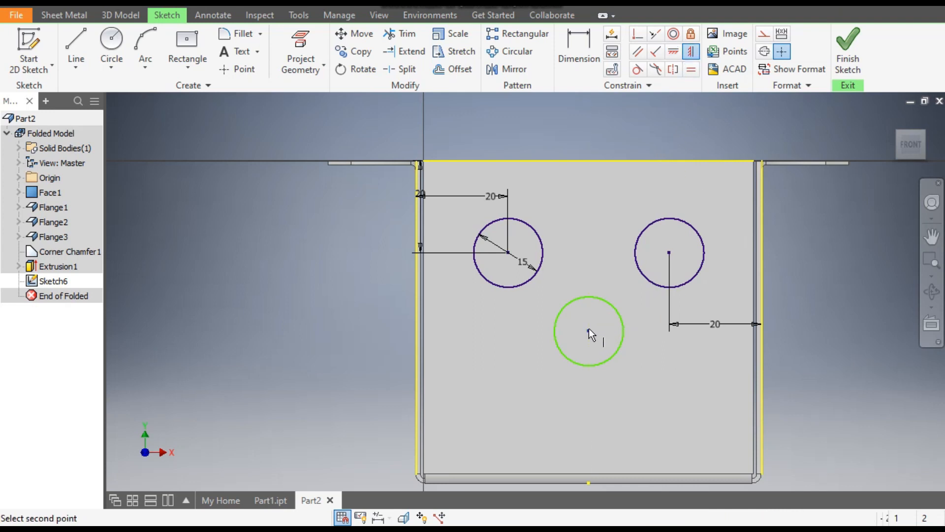
click(588, 483)
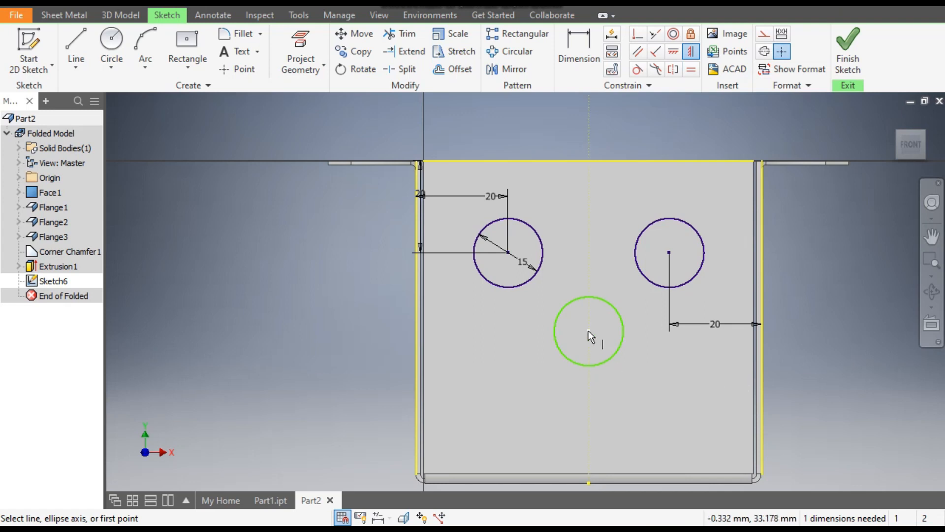
Try to apply another vertical constraint between the lower circle's centre and the projected centre point at the wall's bottom.
click(589, 331)
click(589, 483)
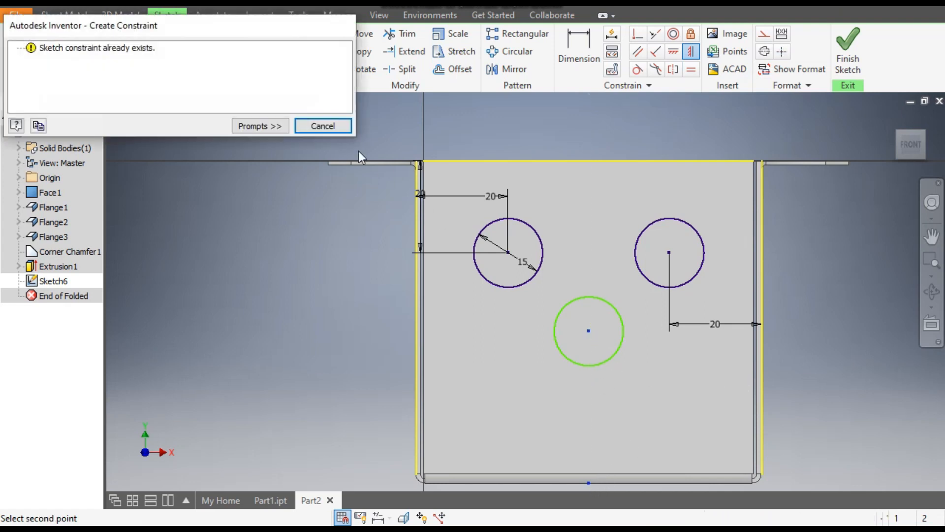
click(322, 126)
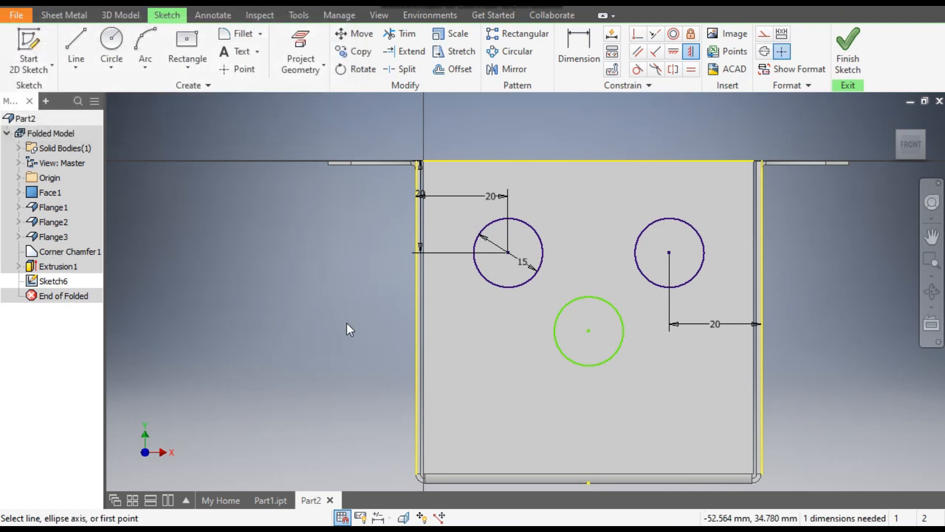
key(Escape)
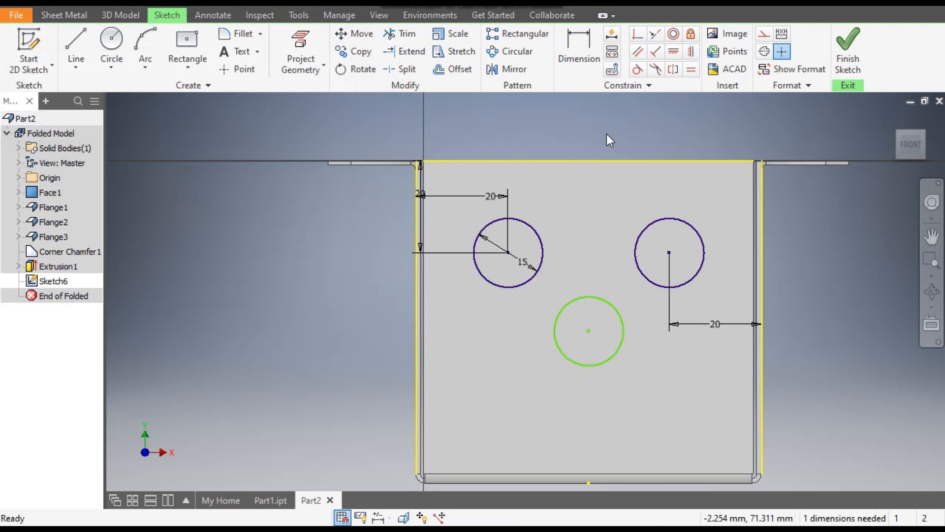
click(590, 49)
click(637, 262)
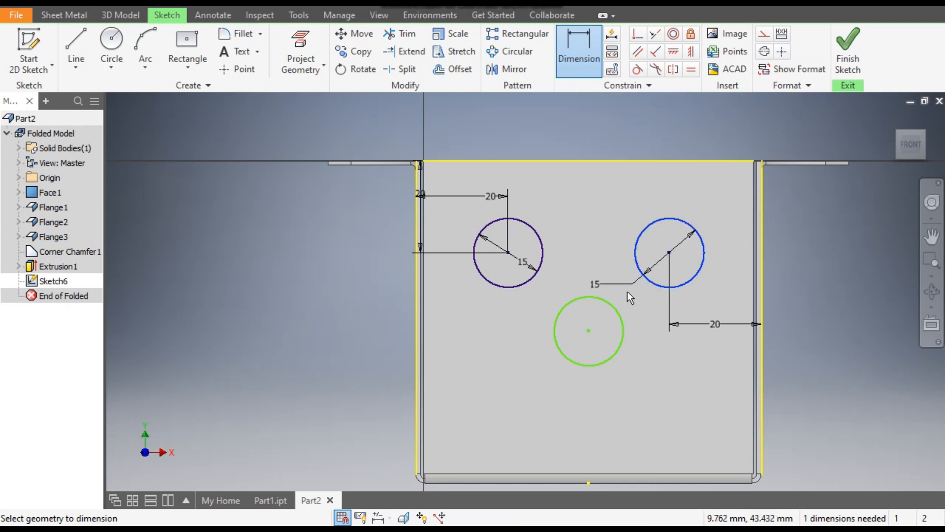
click(612, 310)
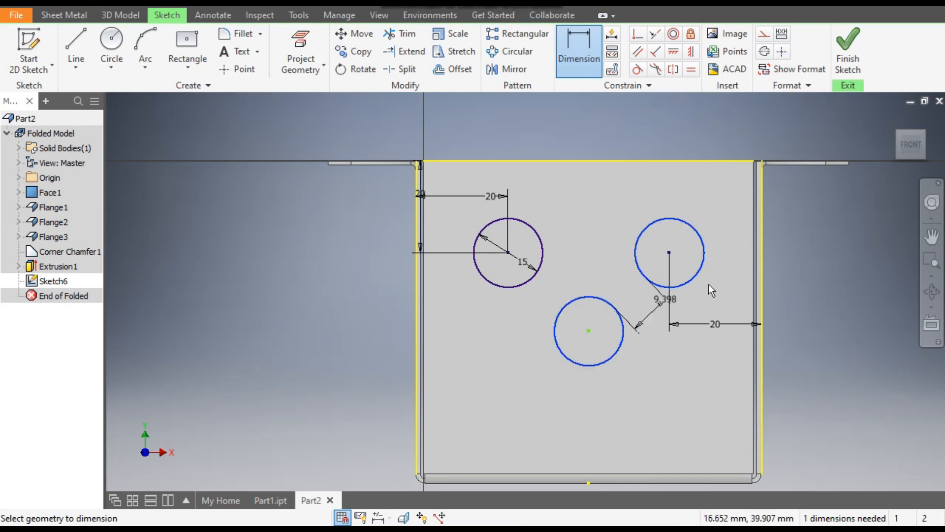
key(Escape)
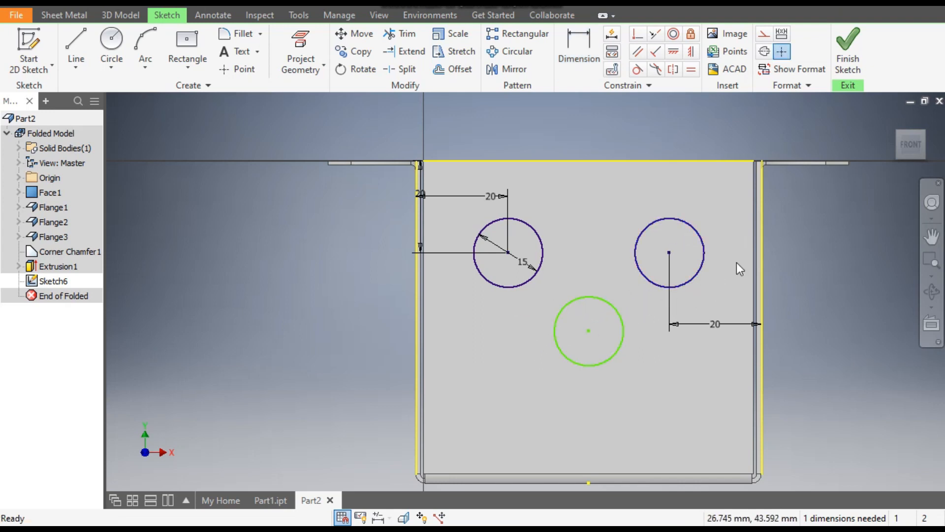
Dimension the lower circle's centre 20 mm vertically below the upper right circle's centre.
click(589, 47)
click(589, 330)
click(669, 253)
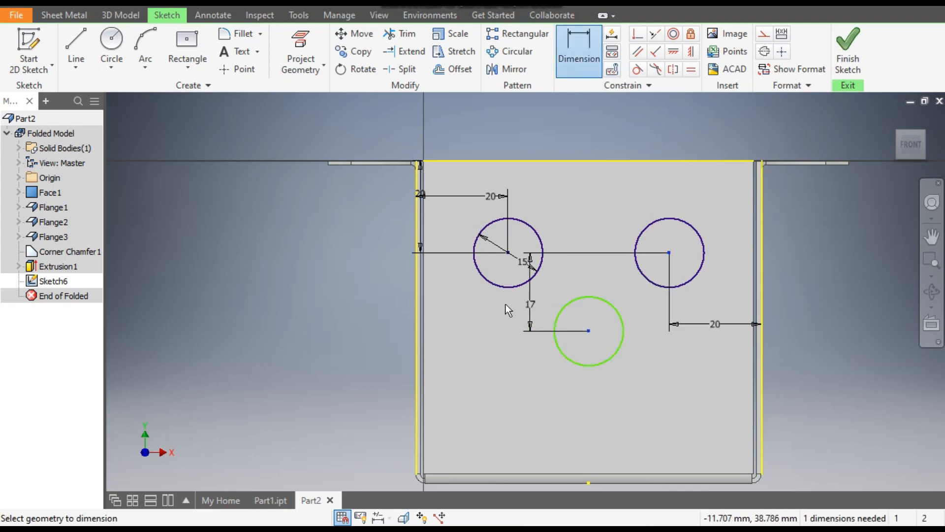
click(525, 302)
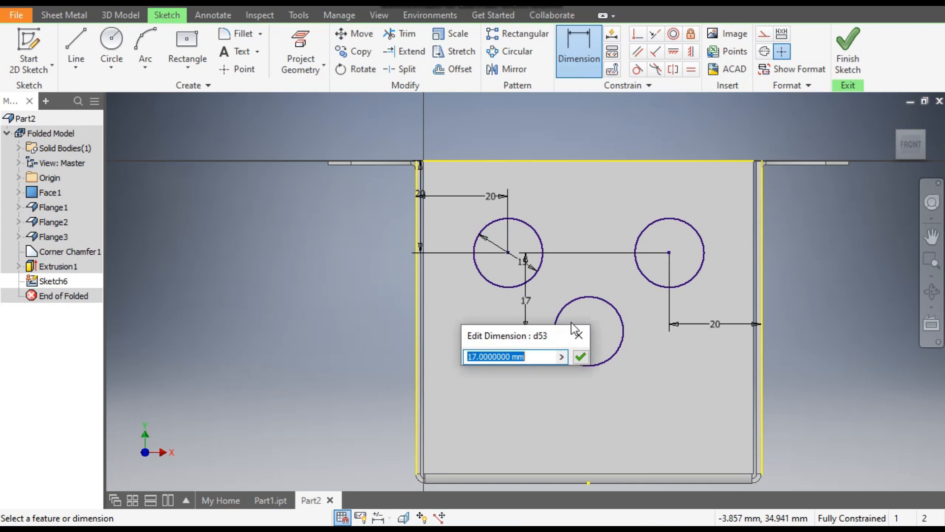
text(20)
key(Return)
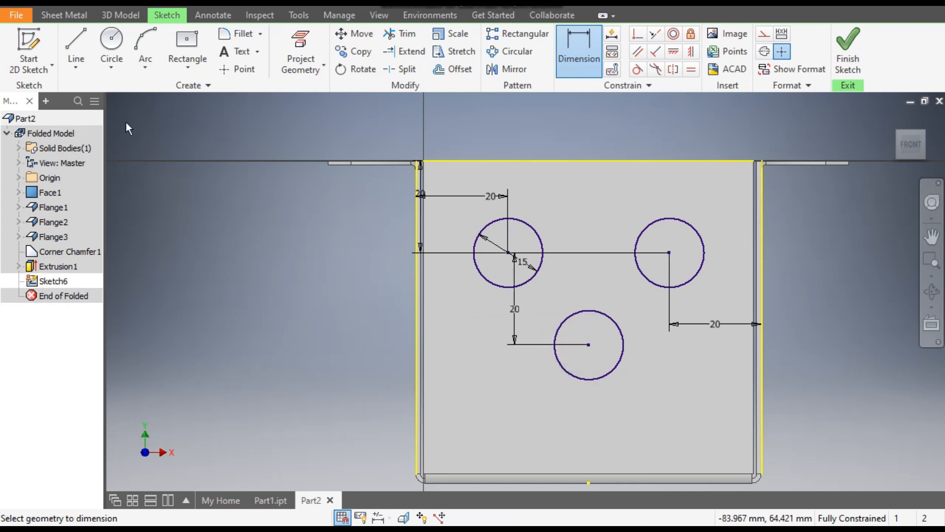
Extrude the three circles as a cut with the extent set to All, through the front and back walls.
click(116, 16)
click(76, 47)
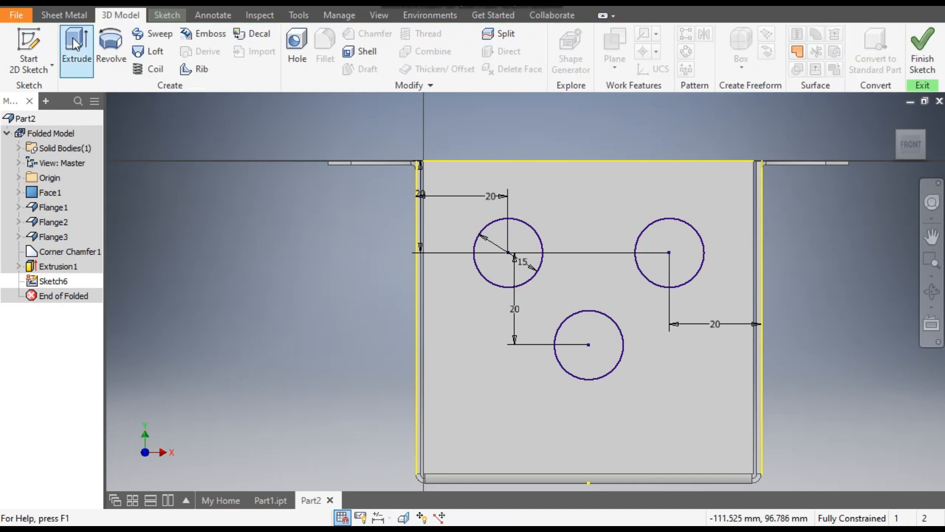
drag(572, 227, 368, 413)
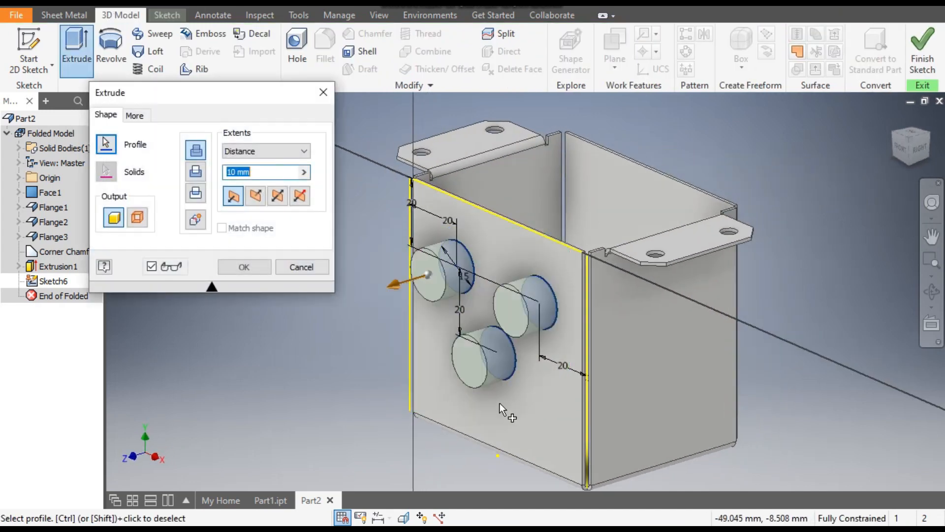
click(196, 172)
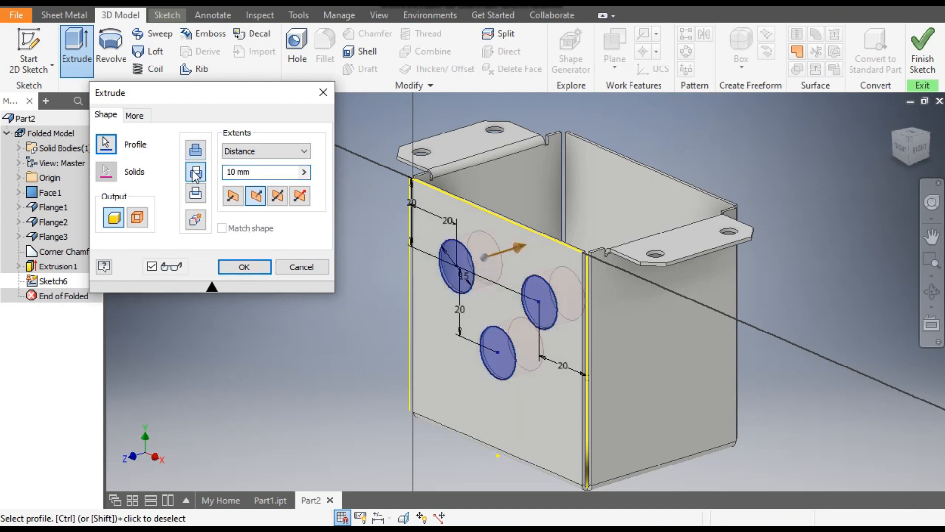
click(255, 155)
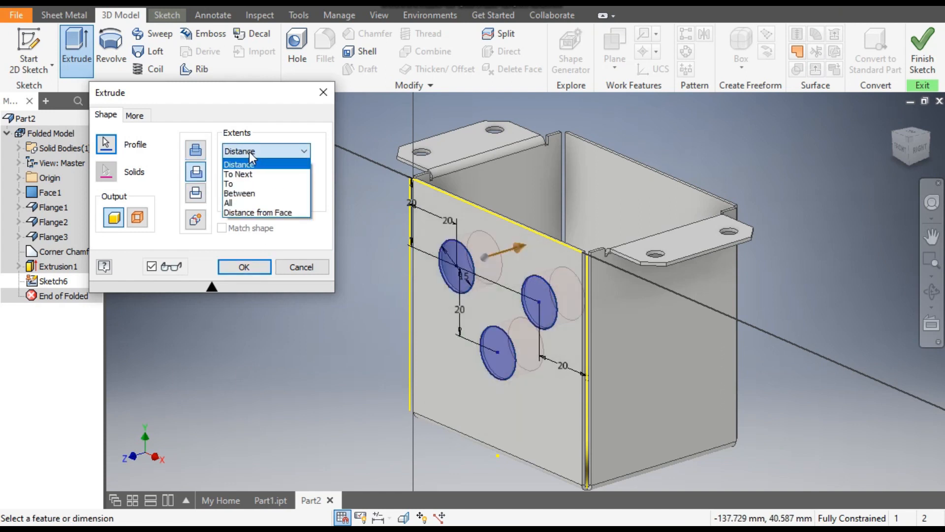
click(243, 202)
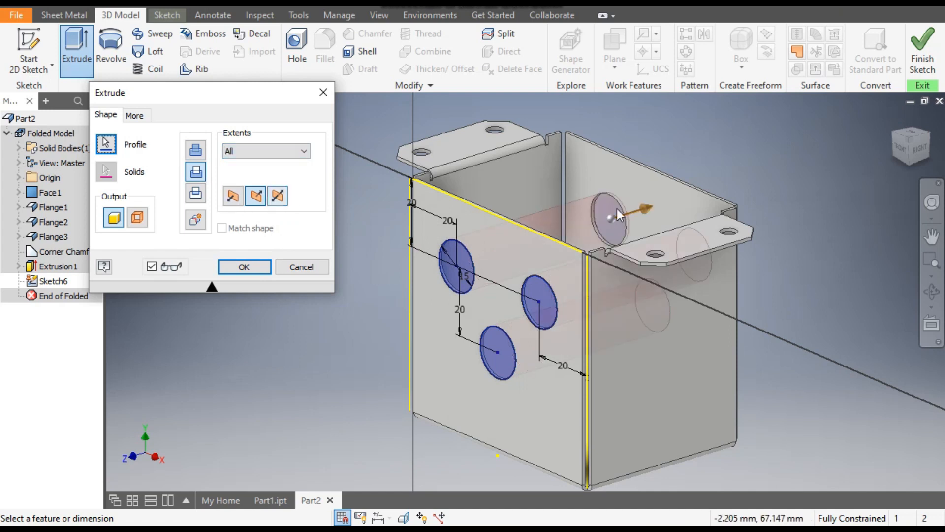
scroll(611, 211, up, 3)
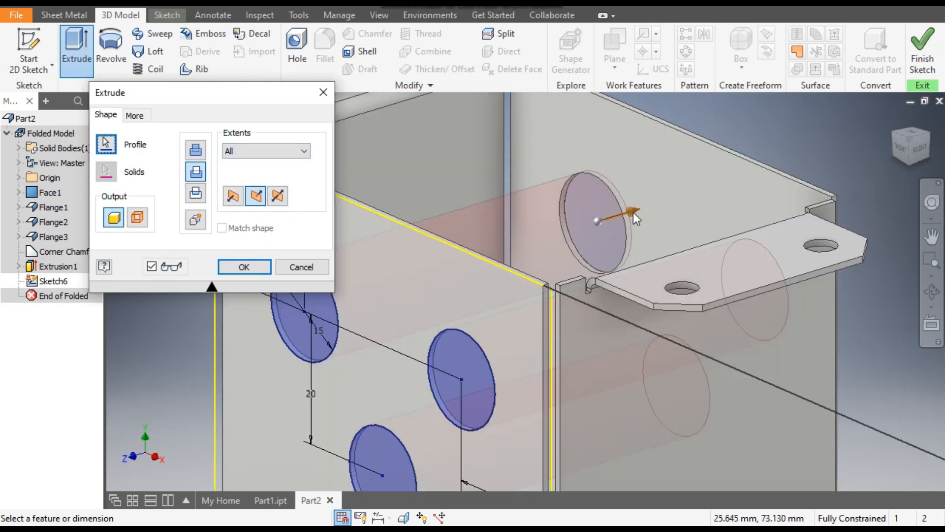
scroll(637, 200, down, 3)
click(244, 267)
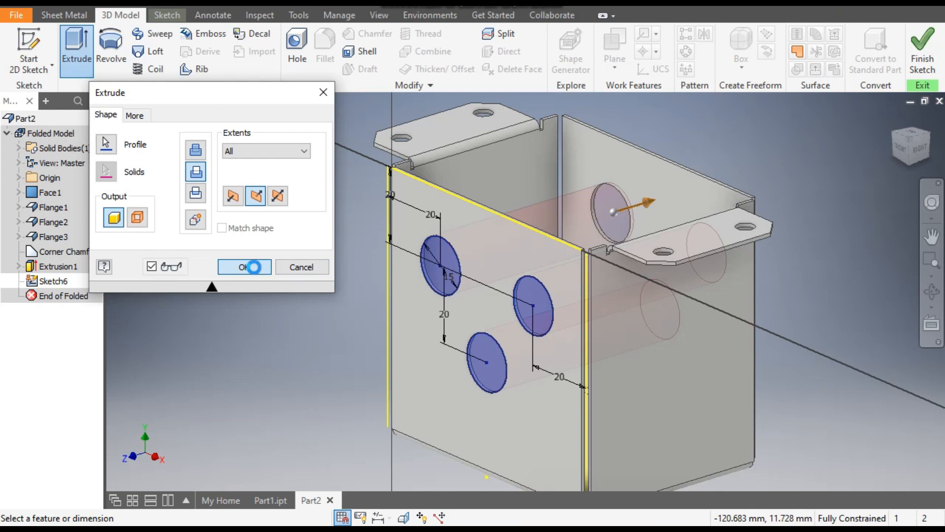
Start a sketch on the box's right side wall and place a point near mid-width, about 13 mm below the top edge.
click(899, 149)
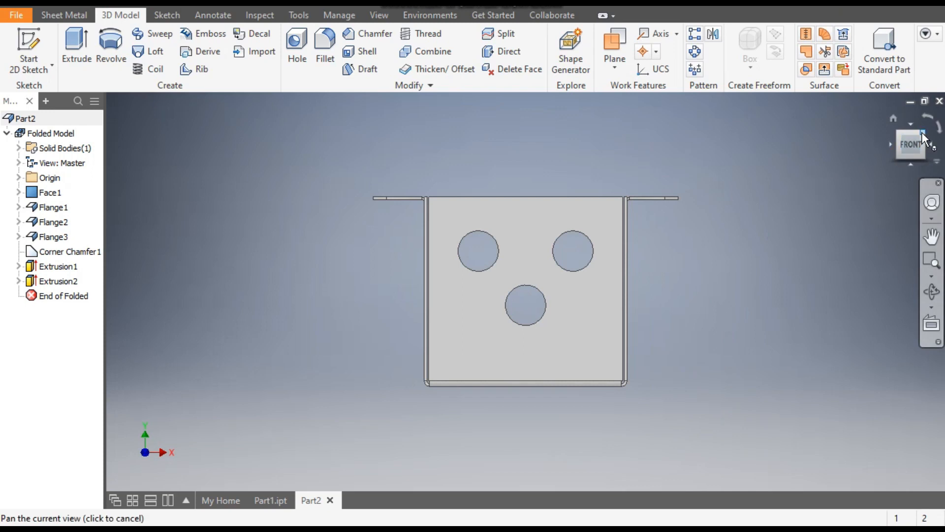
click(893, 119)
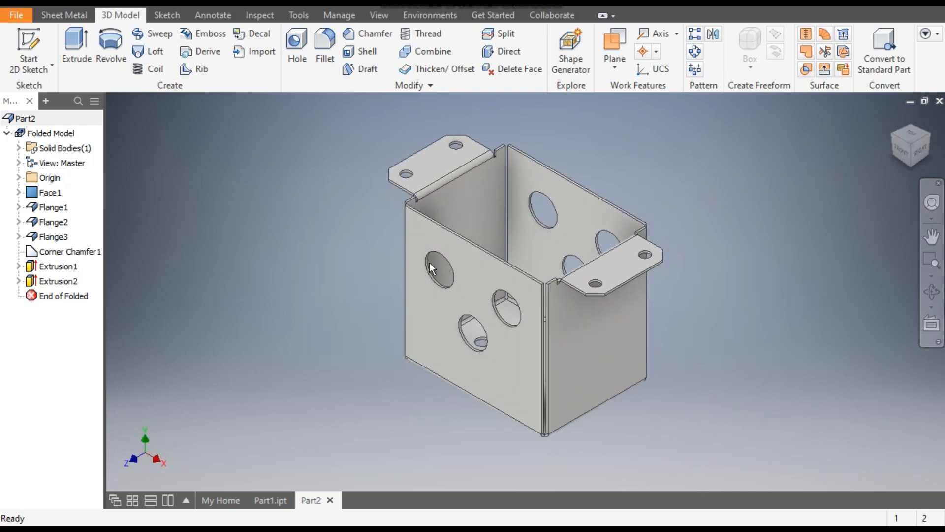
click(58, 20)
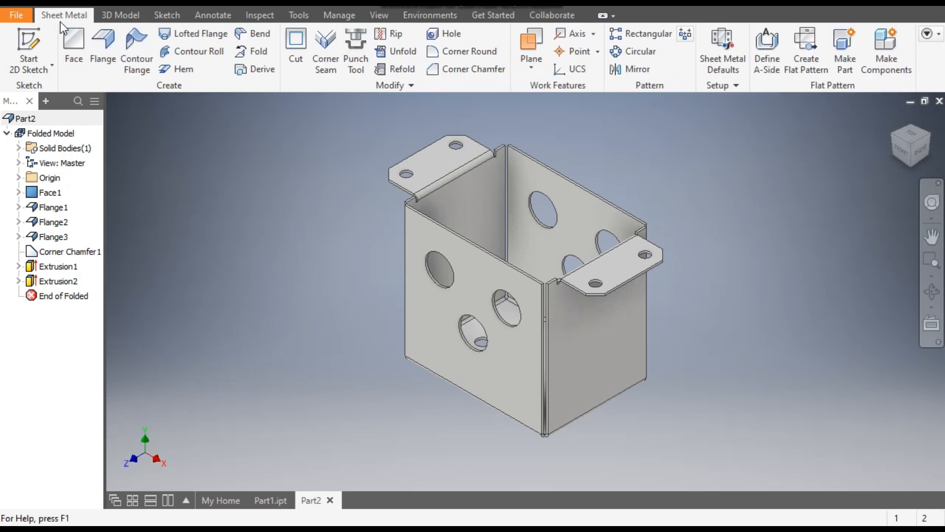
click(29, 55)
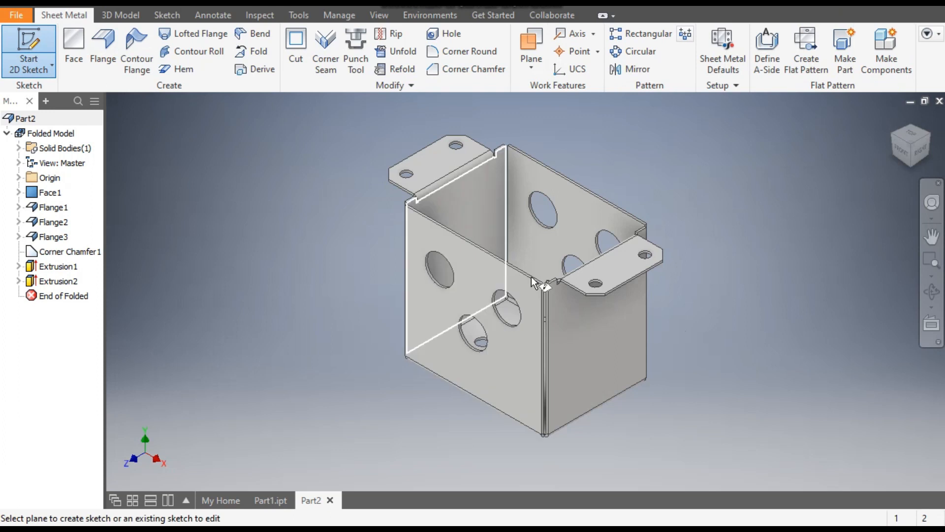
click(602, 344)
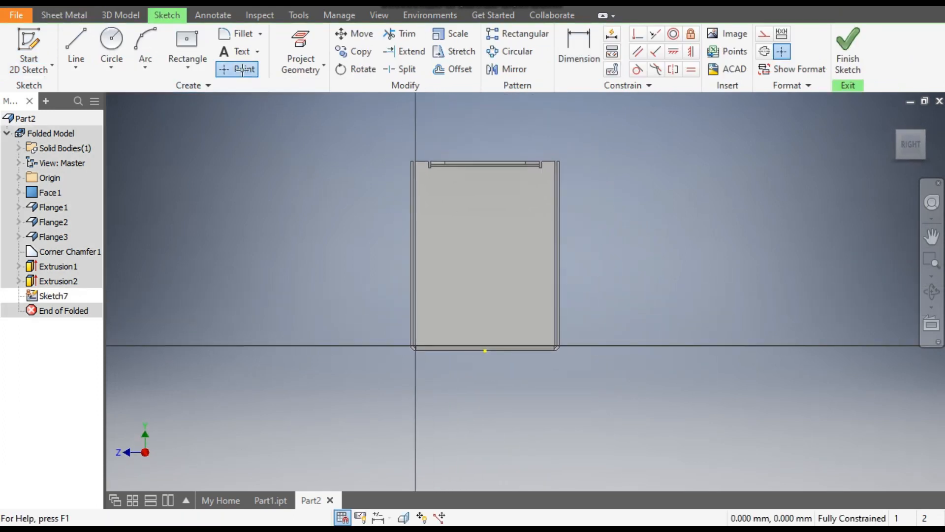
click(243, 70)
click(486, 197)
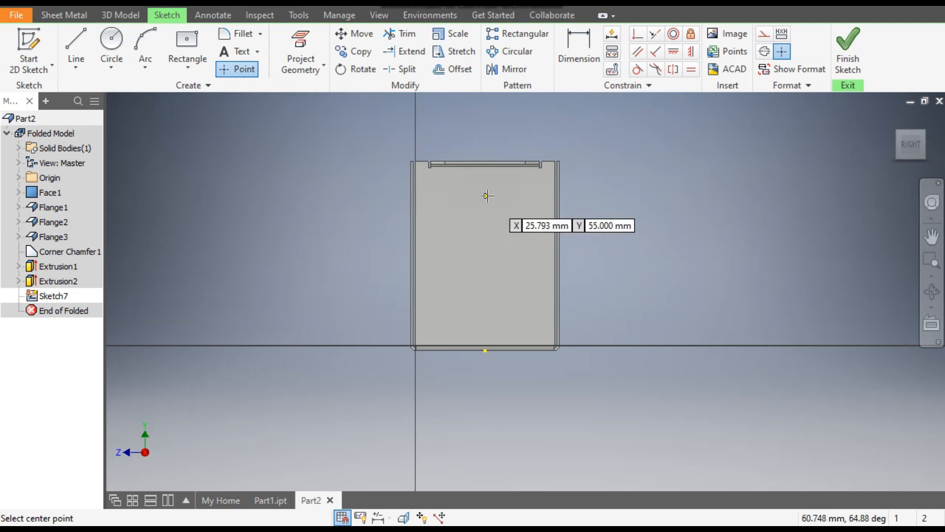
Dimension the sketch point 15 mm below the side wall's top edge.
click(587, 50)
scroll(457, 178, up, 3)
scroll(457, 180, up, 3)
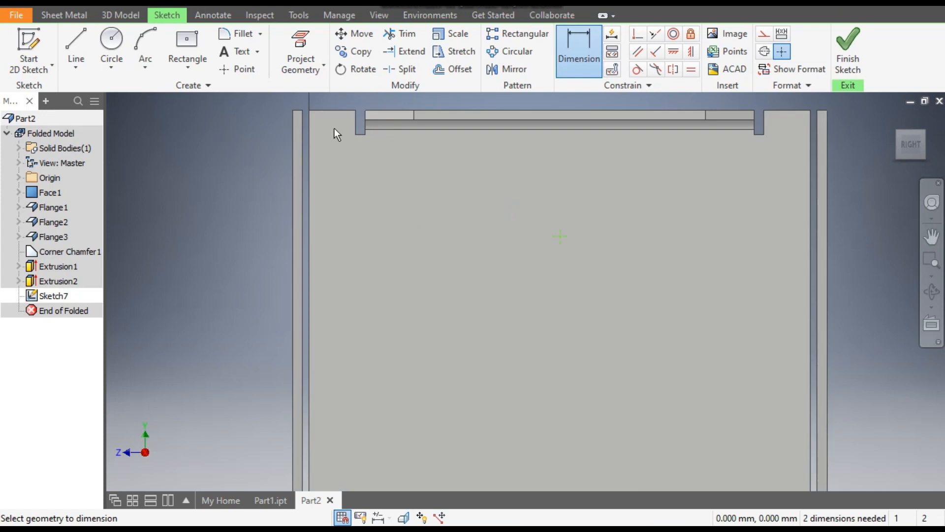
click(335, 110)
click(561, 236)
click(251, 194)
text(15)
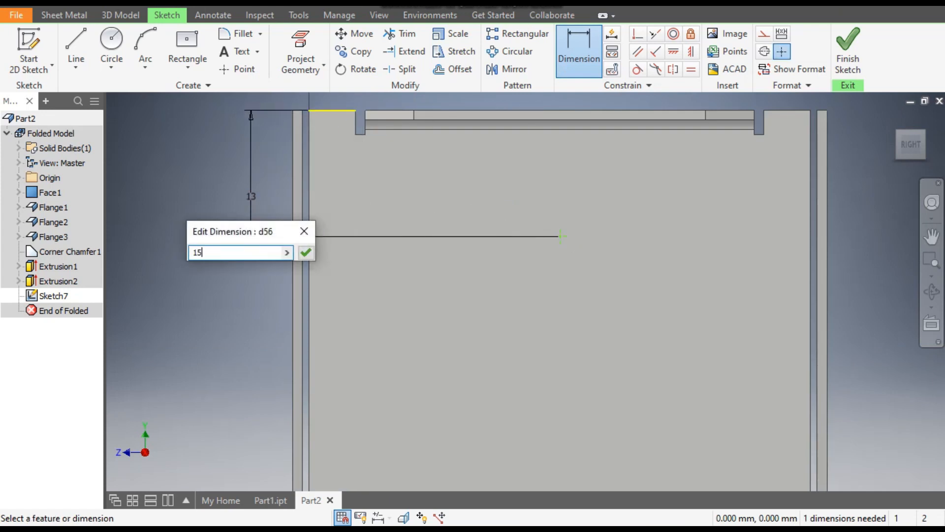
key(Return)
Constrain the sketch point vertically to the projected centre point at the wall's bottom and finish the sketch.
scroll(525, 161, down, 5)
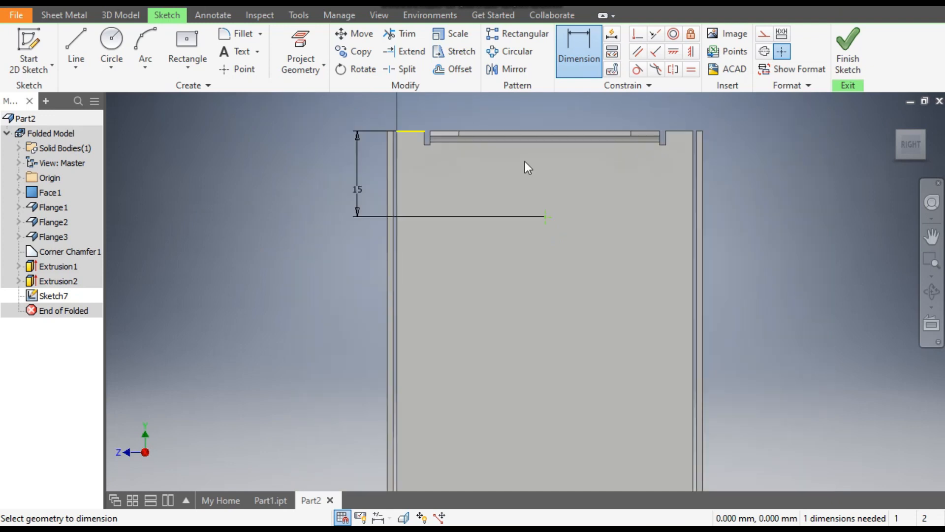
click(691, 51)
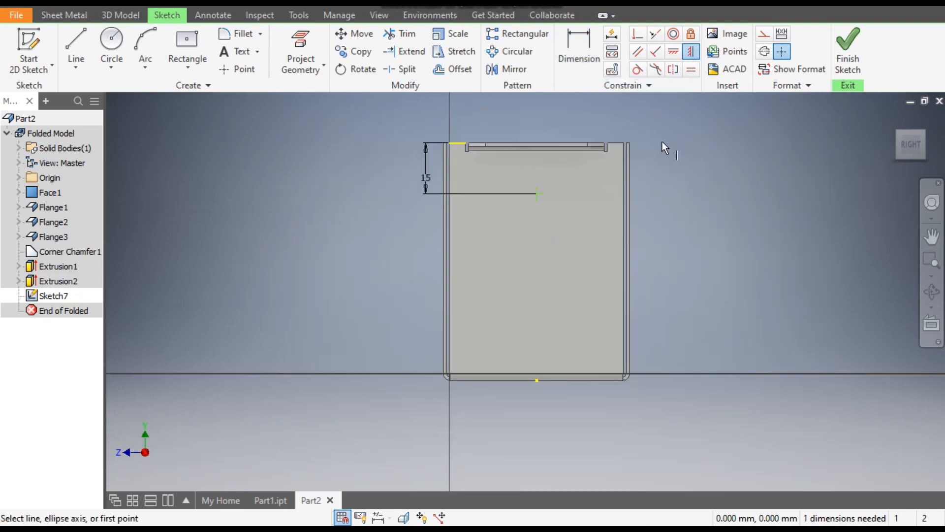
click(539, 194)
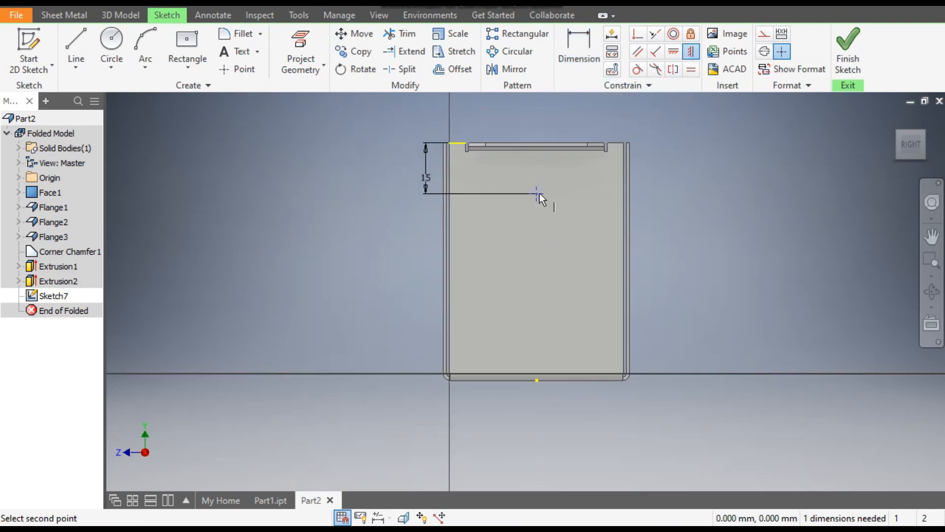
click(538, 379)
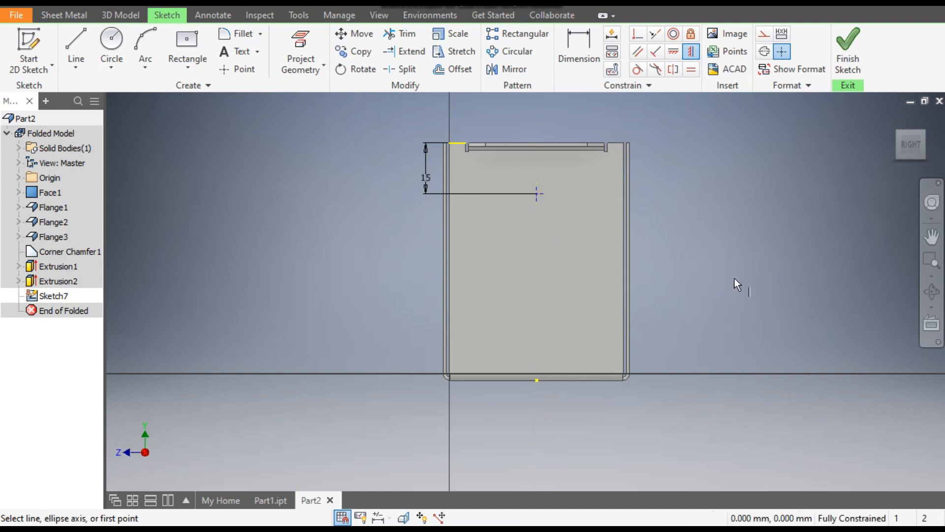
click(835, 72)
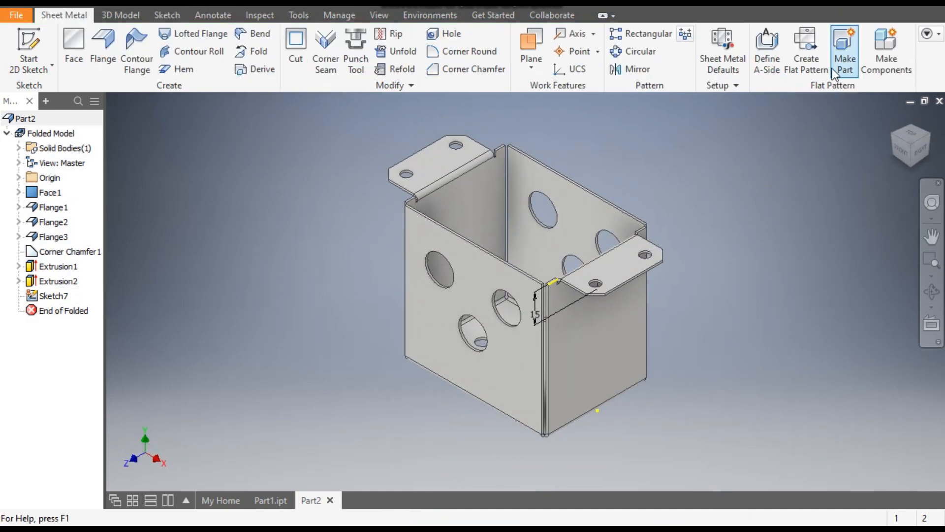
Load the LOUVER TOOL punch with the Punch Tool for the sketch point on the right side wall.
click(356, 49)
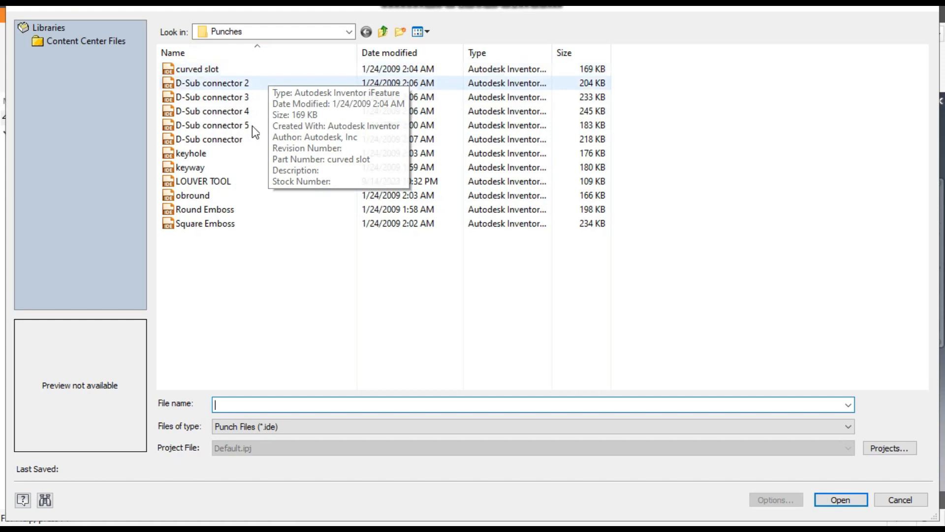
click(226, 185)
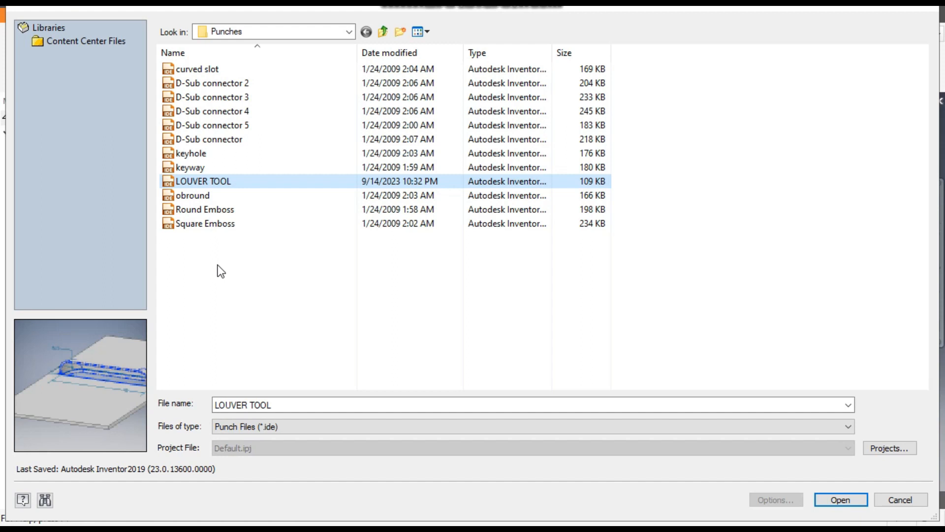
click(840, 500)
click(918, 155)
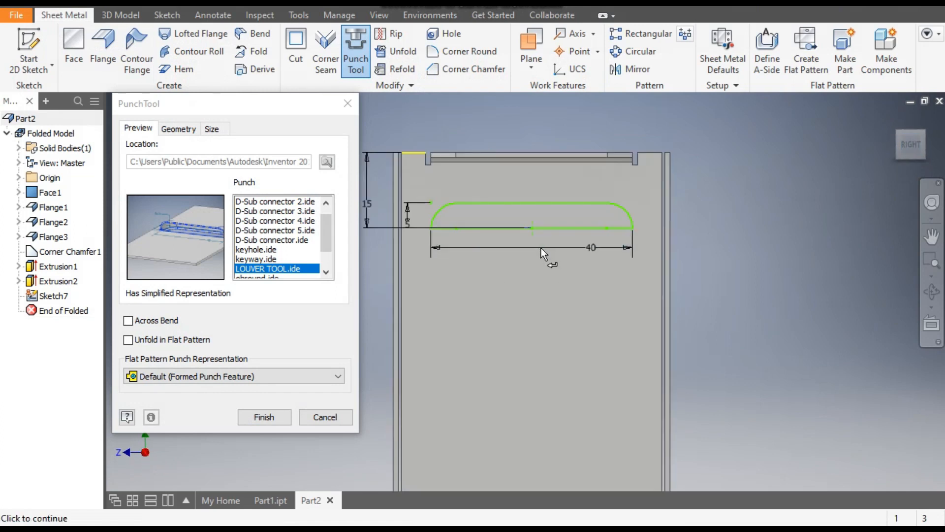
Set the louver punch height to 6 mm, keep the length at 40 mm, and create the louver.
click(212, 129)
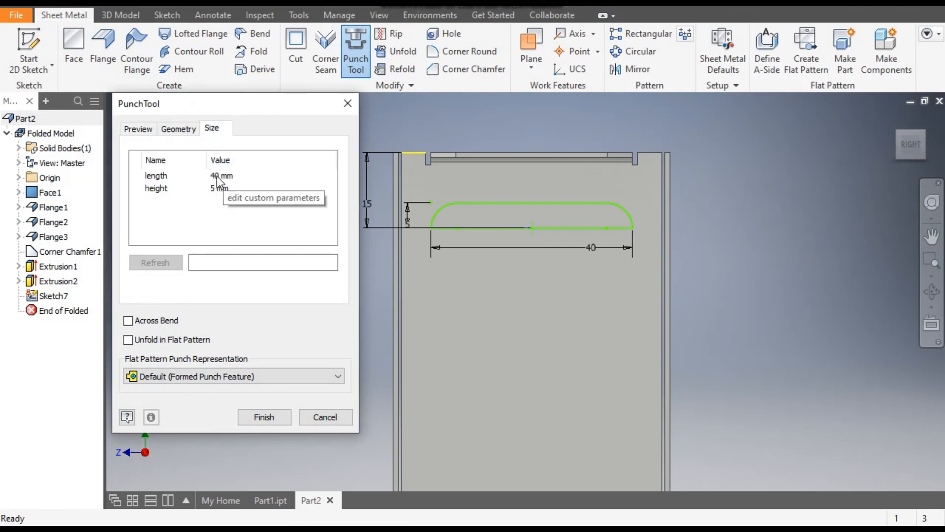
click(217, 175)
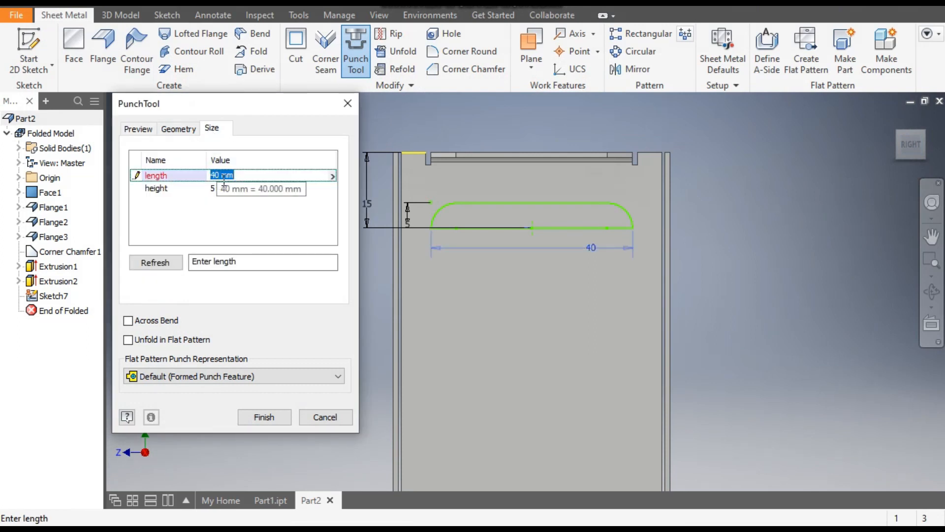
click(217, 189)
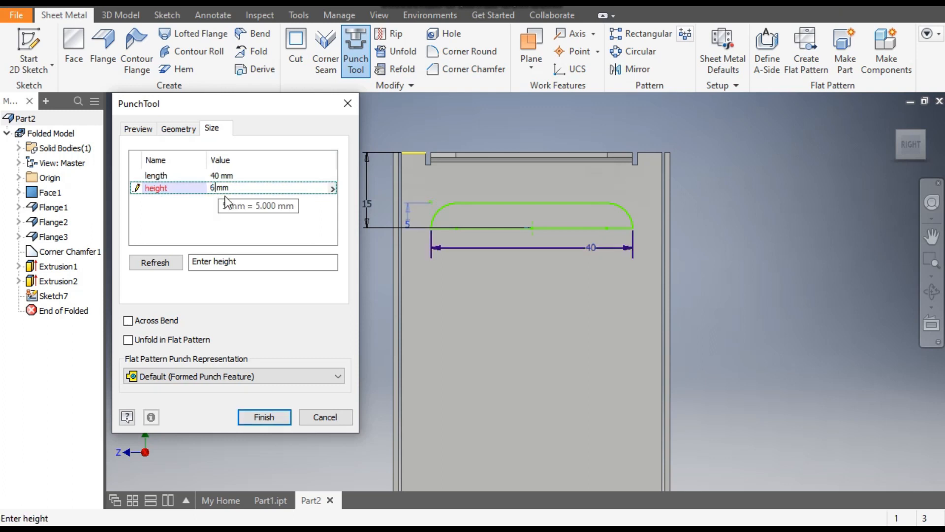
click(265, 418)
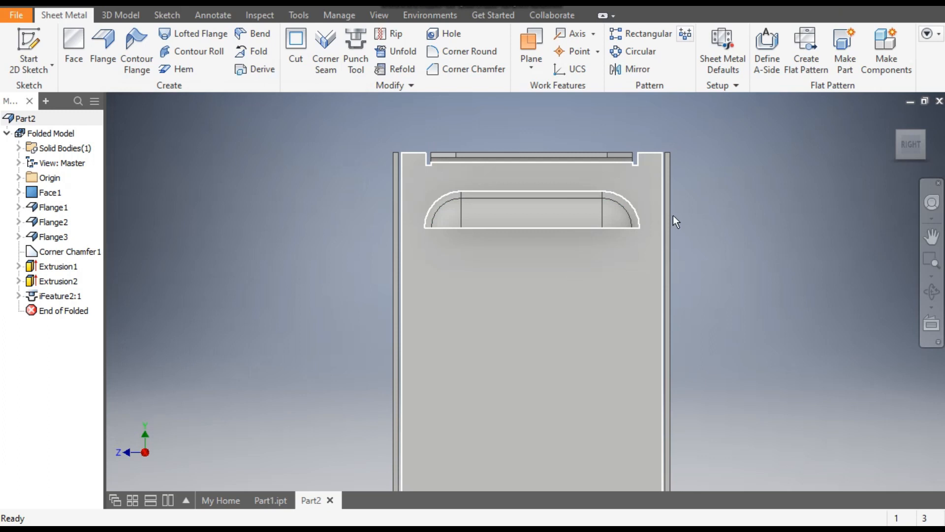
Start a rectangular pattern of the right wall's louver with the wall's vertical edge as the first direction.
click(901, 140)
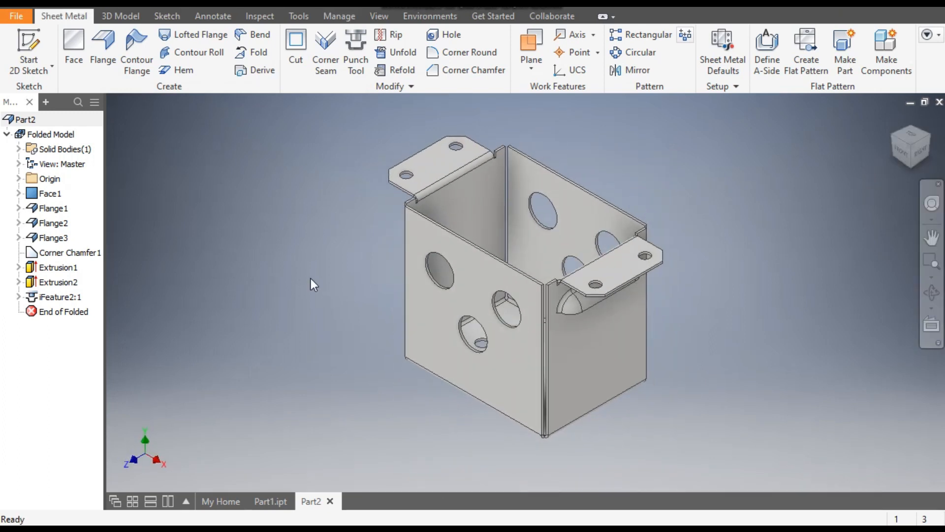
click(650, 35)
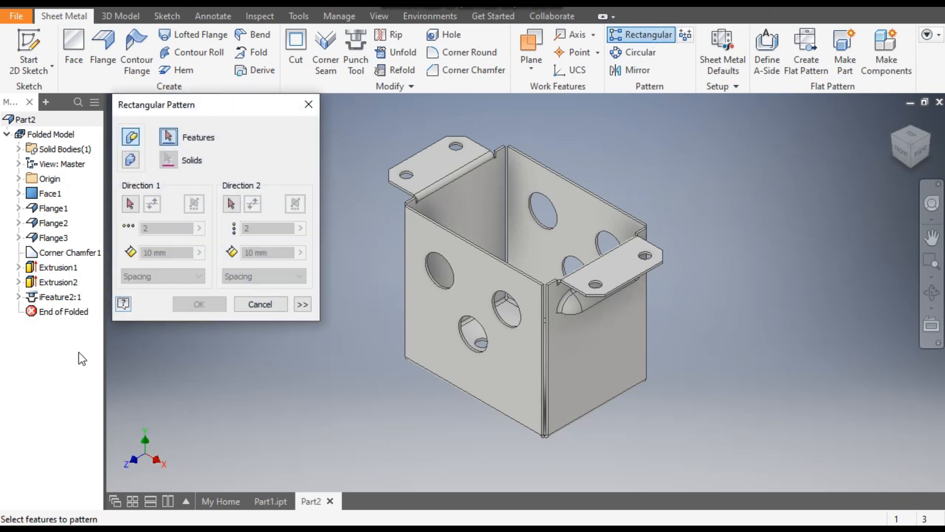
click(60, 297)
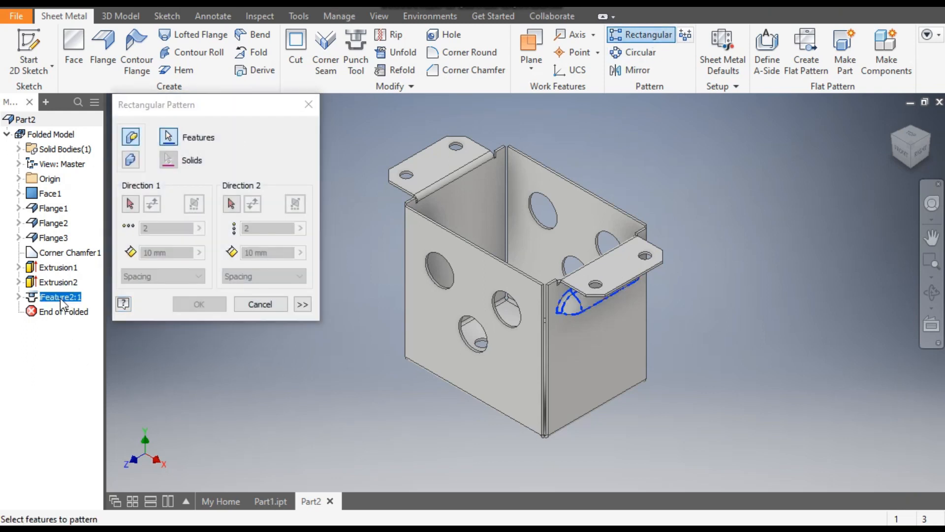
click(131, 204)
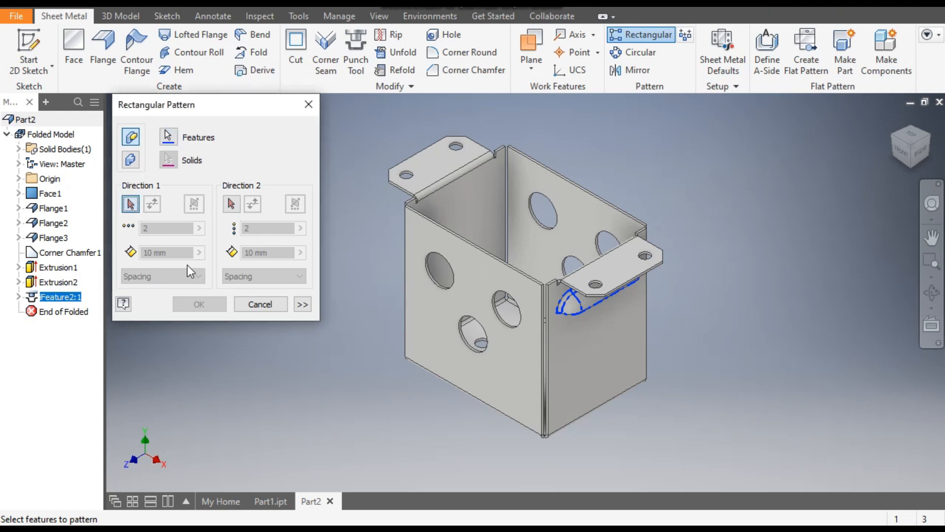
click(550, 318)
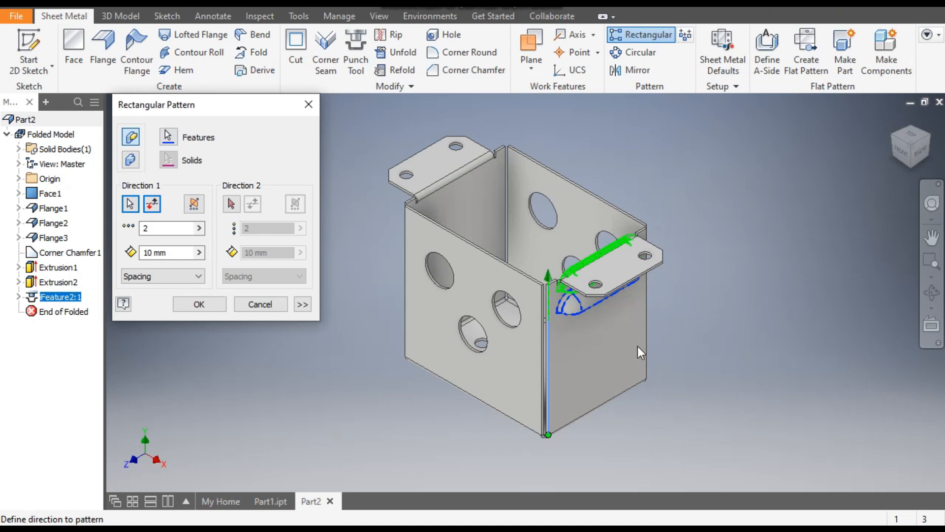
scroll(588, 335, up, 3)
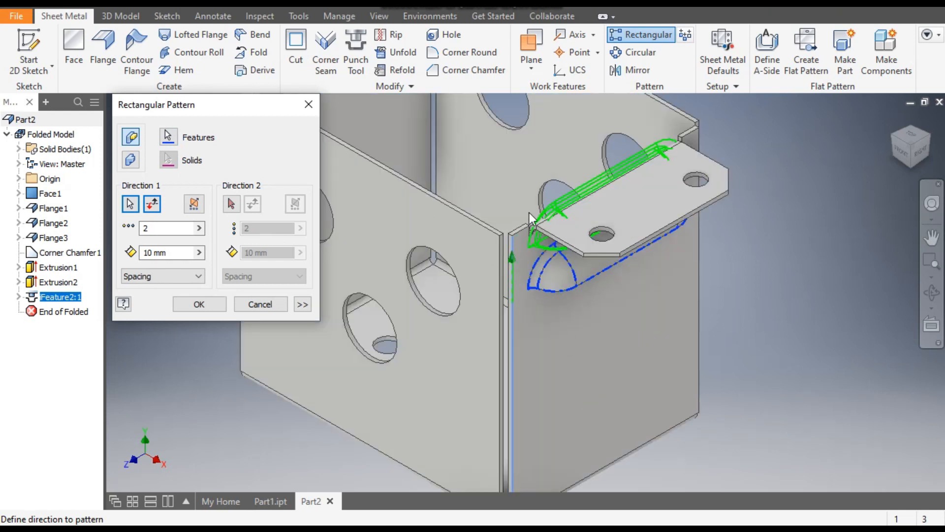
Reverse the pattern direction to run downward, set 6 occurrences at 10 mm spacing, and create the louver pattern.
click(153, 203)
drag(158, 228, 134, 227)
text(6)
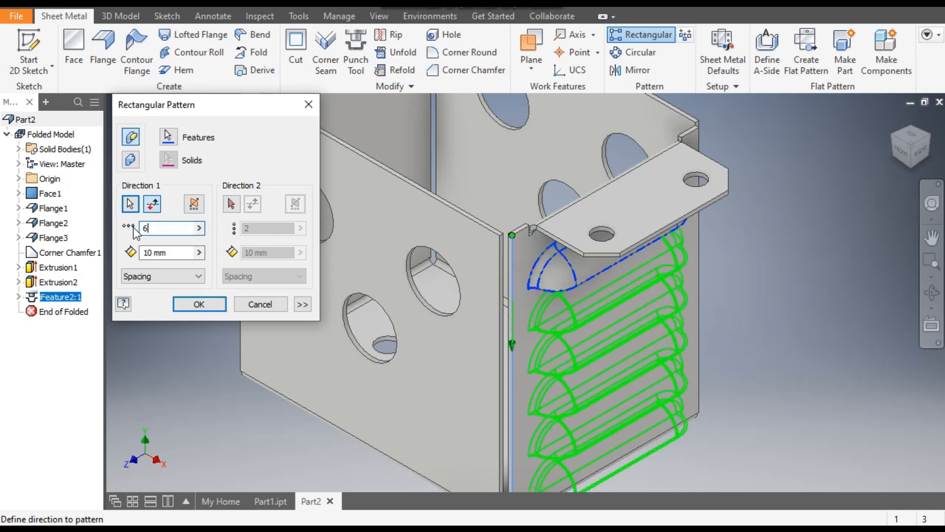
middle_drag(470, 202, 456, 148)
click(146, 253)
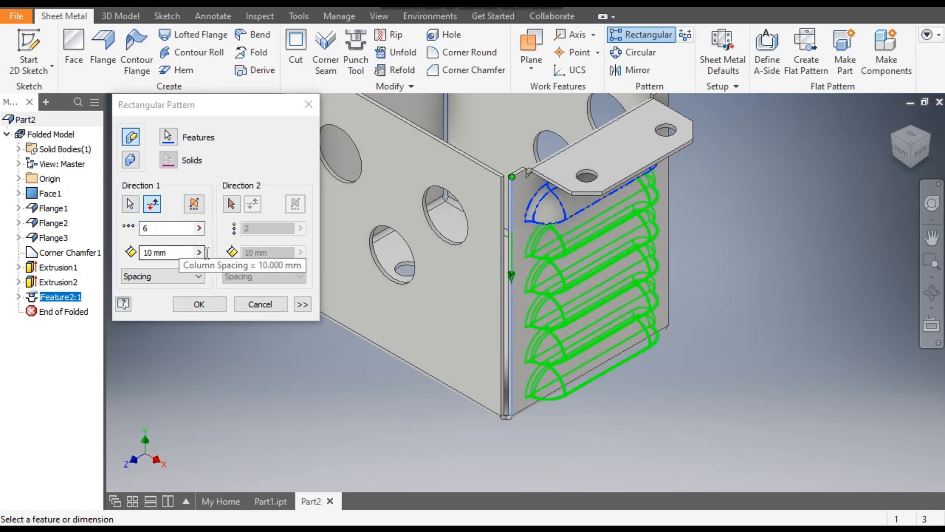
click(920, 150)
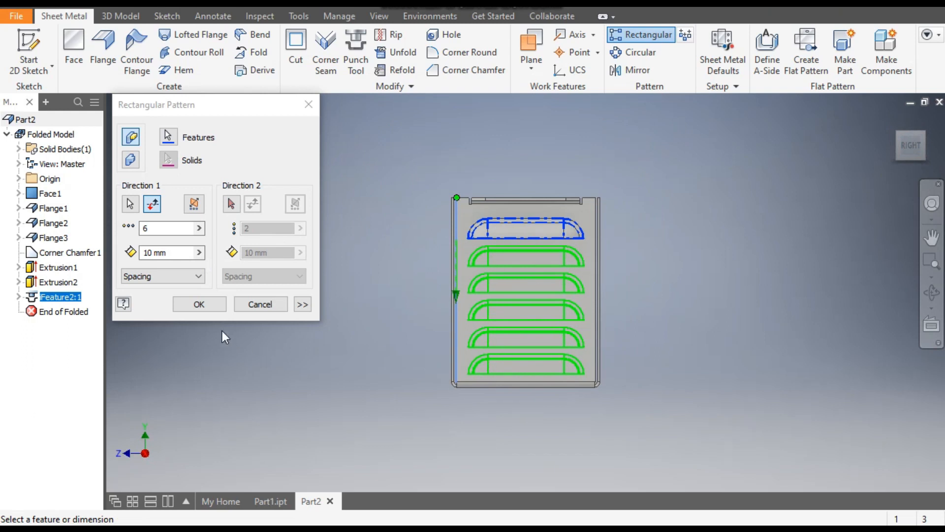
click(199, 304)
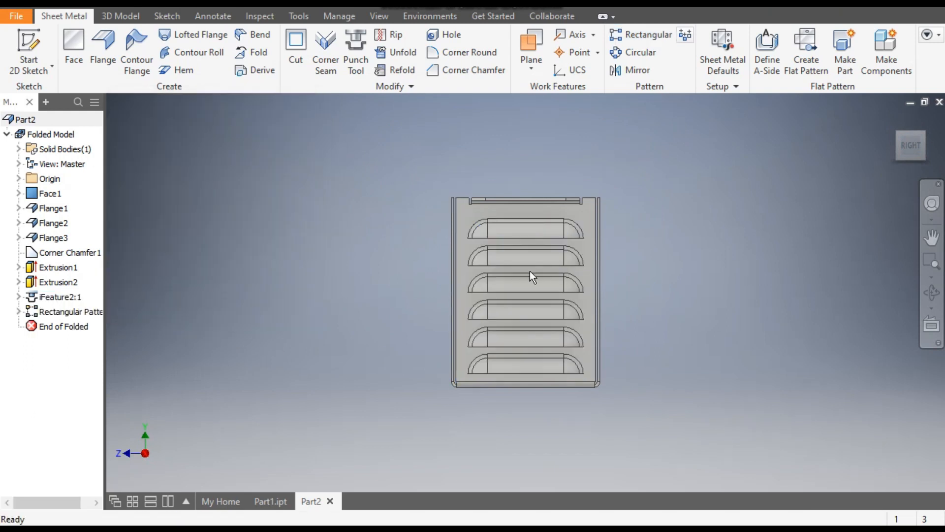
Start a sketch on the box's left side wall and place a point near mid-width, about 13 mm below the top edge.
click(898, 133)
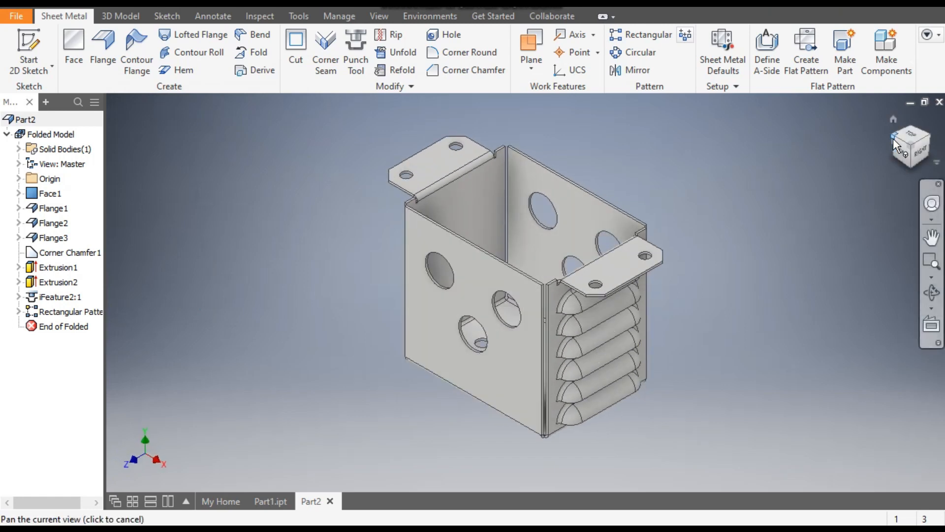
click(892, 145)
click(458, 249)
click(567, 235)
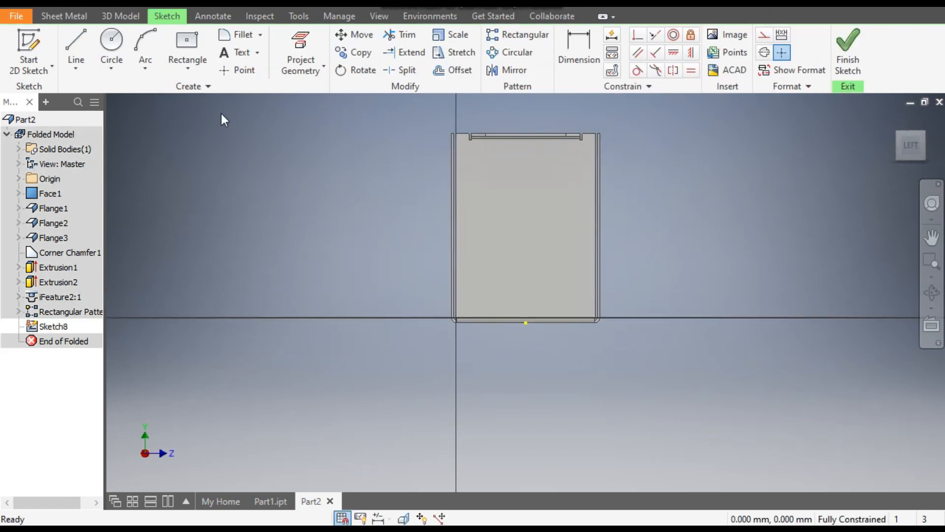
click(241, 72)
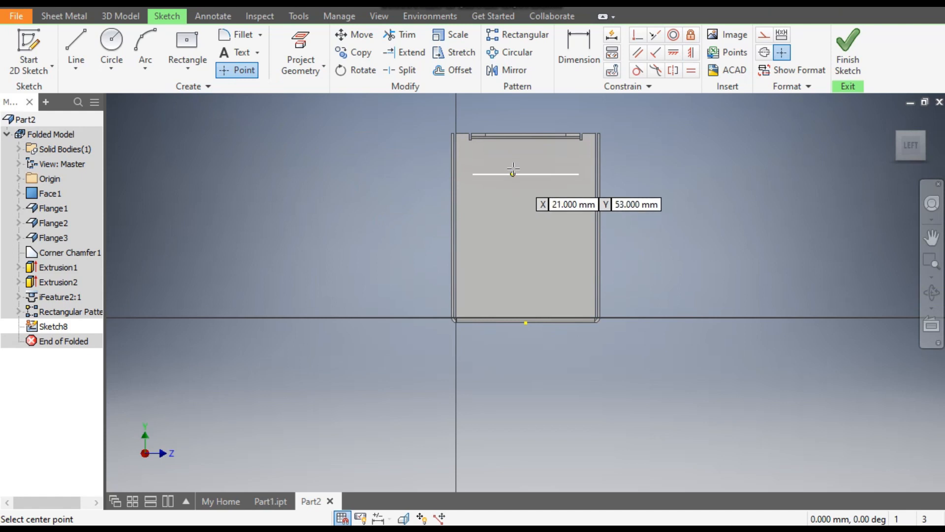
click(526, 169)
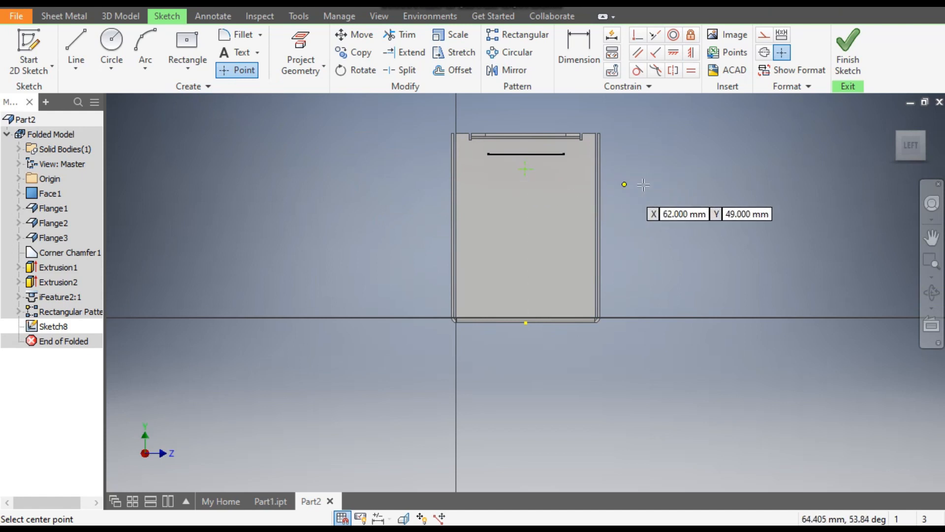
Dimension the sketch point 15 mm below the left side wall's top edge.
click(590, 53)
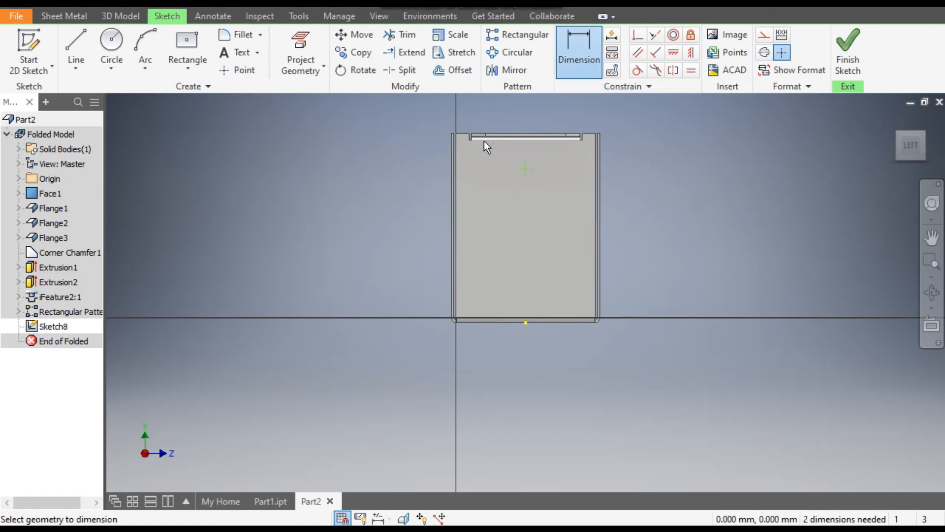
scroll(483, 141, down, 3)
click(442, 129)
click(564, 194)
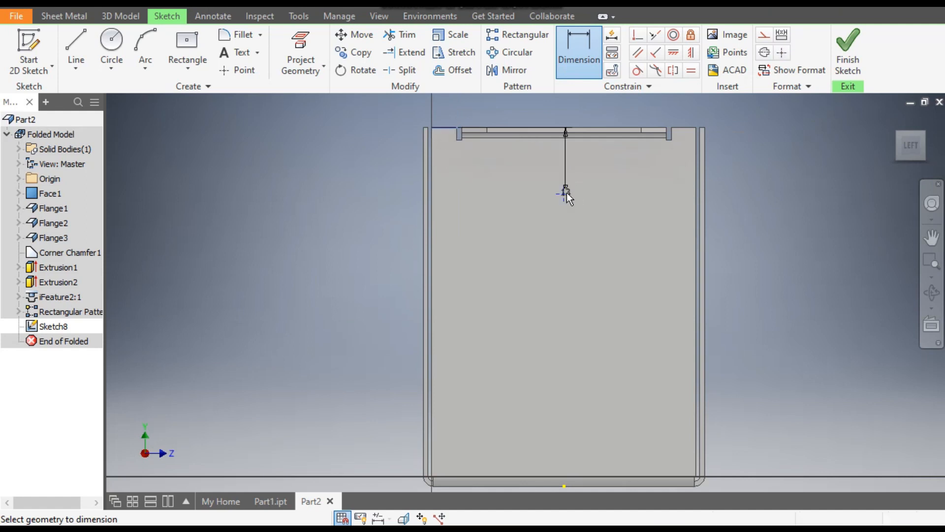
click(394, 162)
text(15)
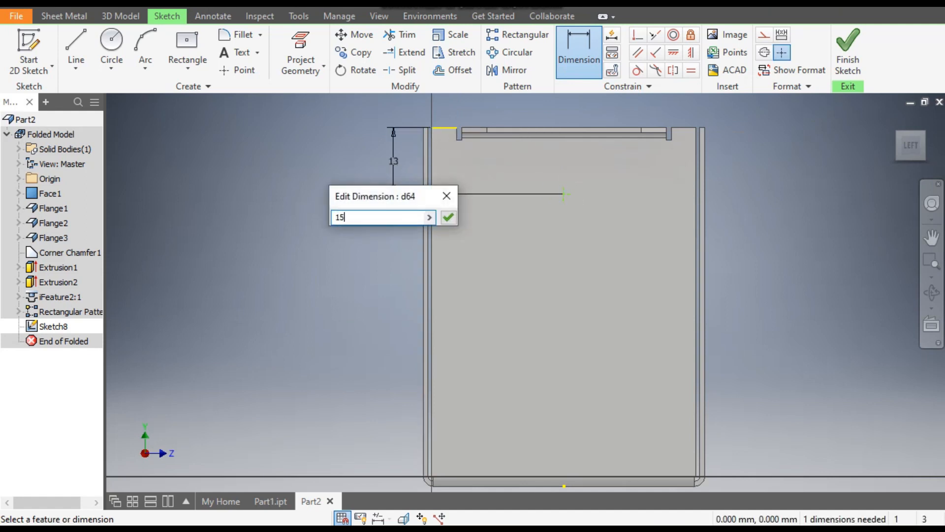
key(Return)
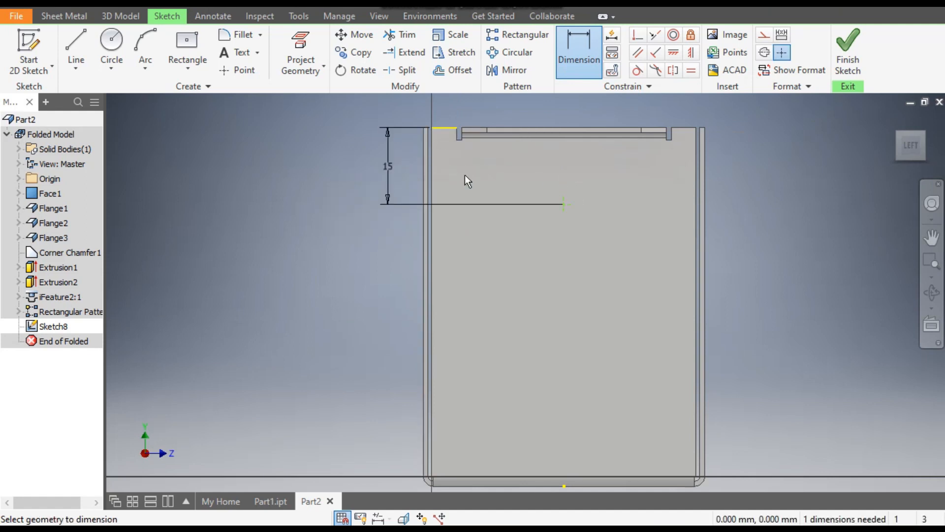
Align the left wall's sketch point vertically with the projected centre point at the wall's bottom and finish the sketch.
click(690, 55)
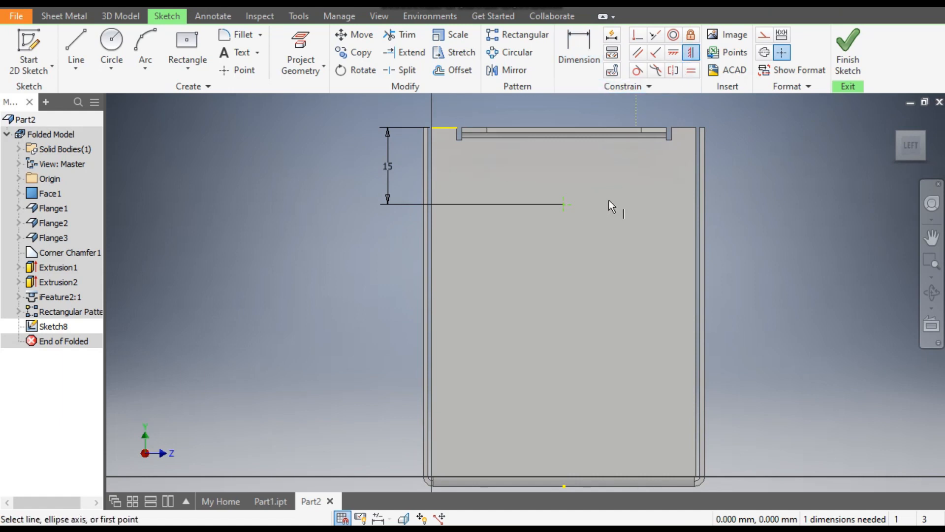
click(563, 203)
scroll(546, 173, down, 3)
click(555, 355)
click(847, 49)
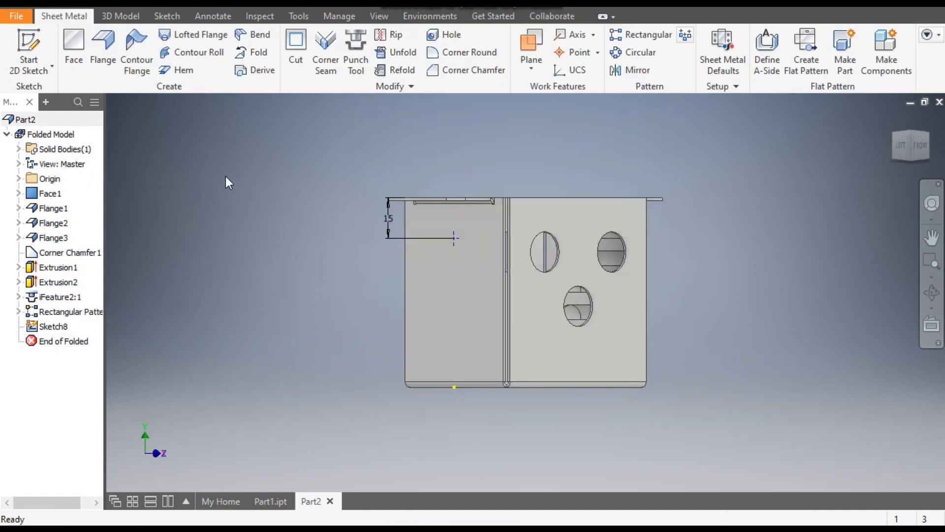
Punch a louver at the left wall's sketch point using LOUVER TOOL with a height of 6 mm.
click(357, 52)
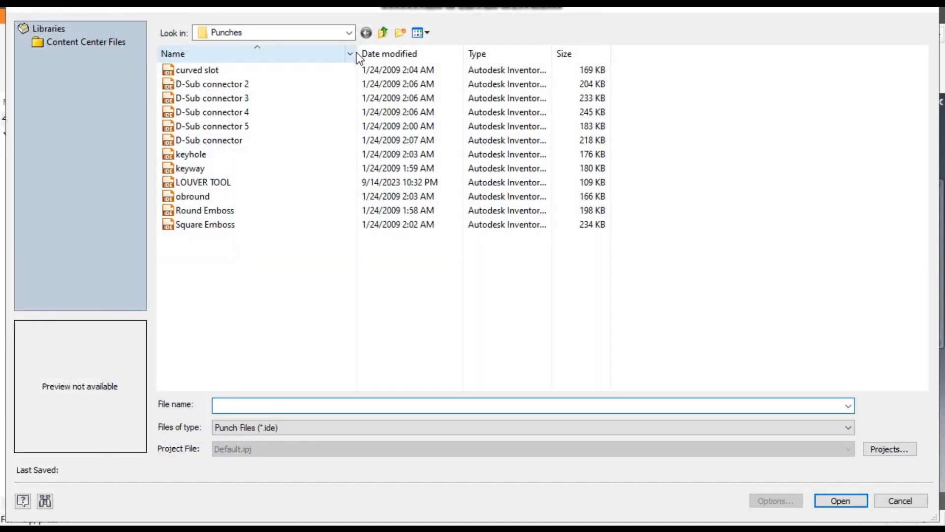
click(224, 183)
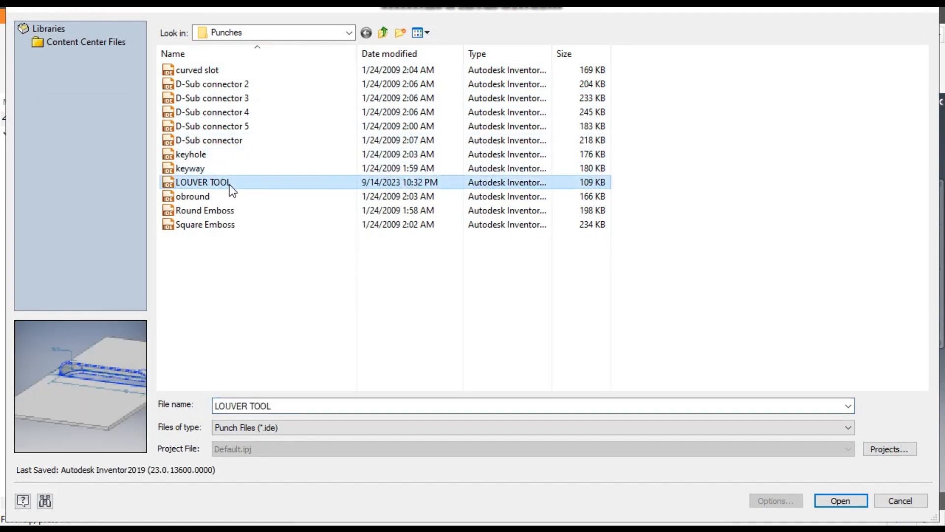
click(839, 501)
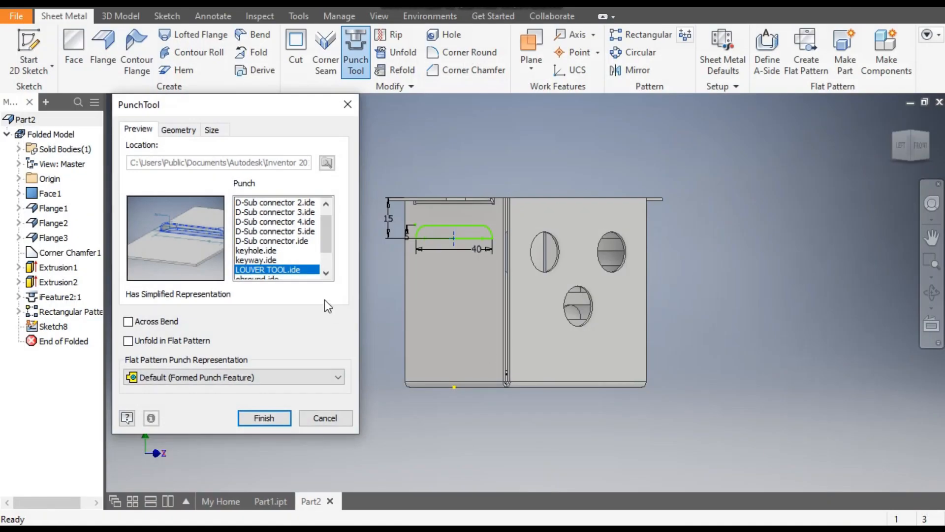
click(212, 131)
click(216, 188)
text(6)
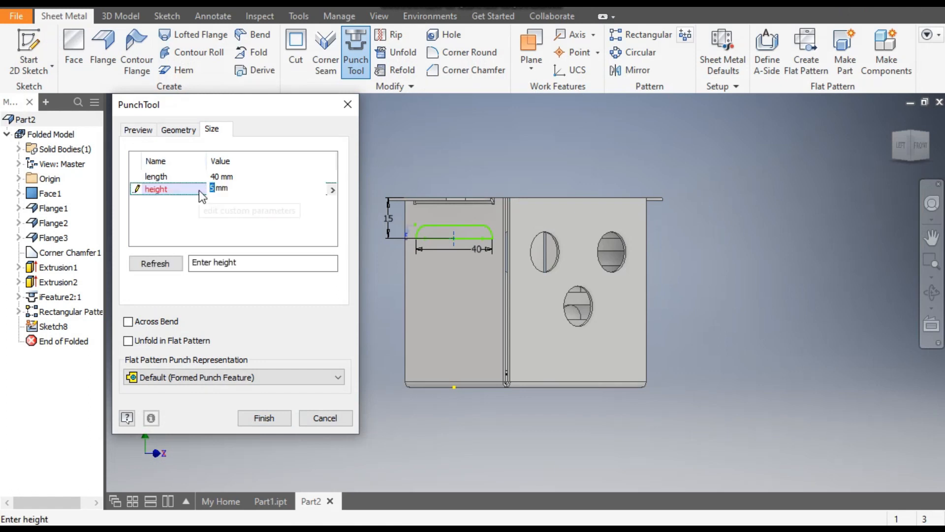
click(276, 415)
Start a rectangular pattern of the left wall's louver with the wall's vertical edge as the first direction.
scroll(474, 288, up, 3)
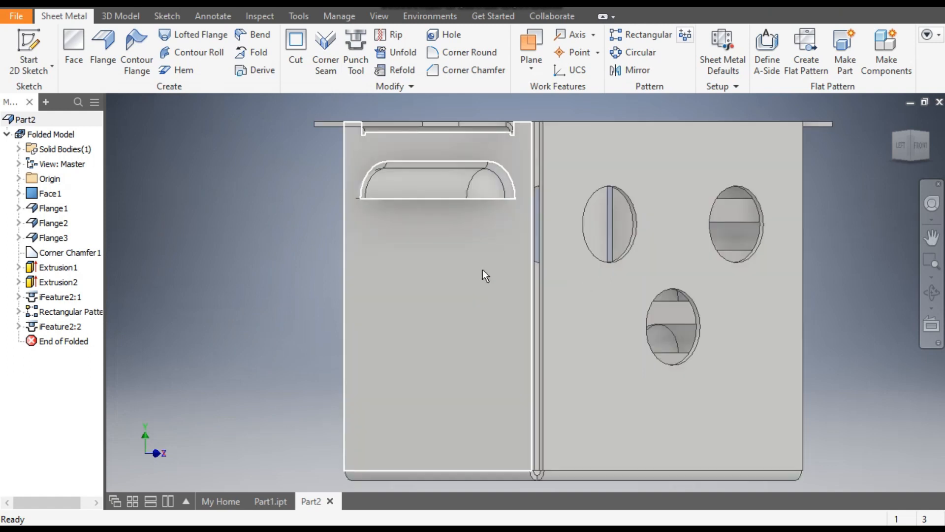
click(636, 34)
click(450, 178)
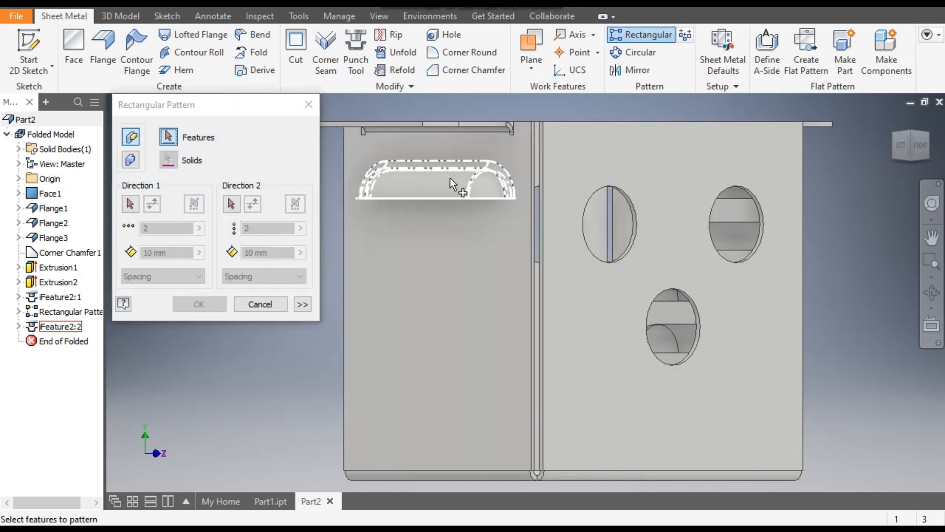
click(903, 144)
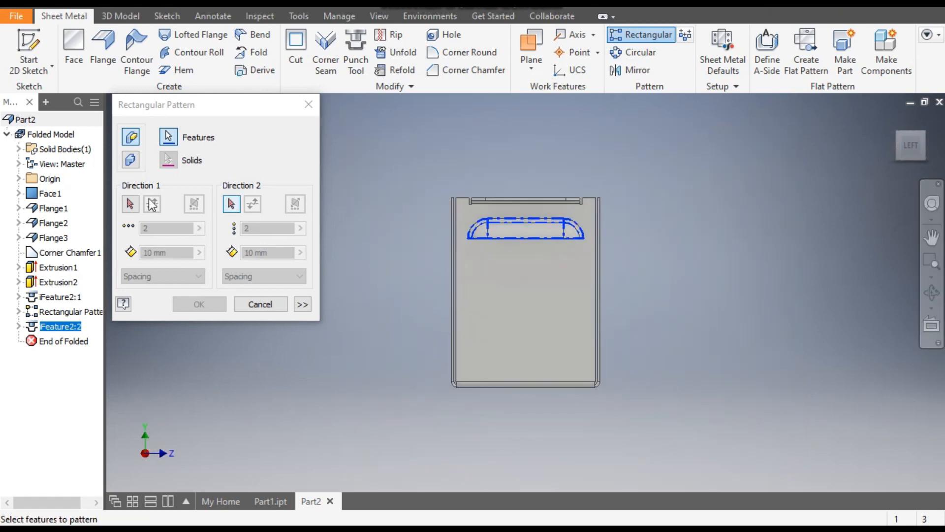
click(130, 204)
scroll(428, 254, down, 3)
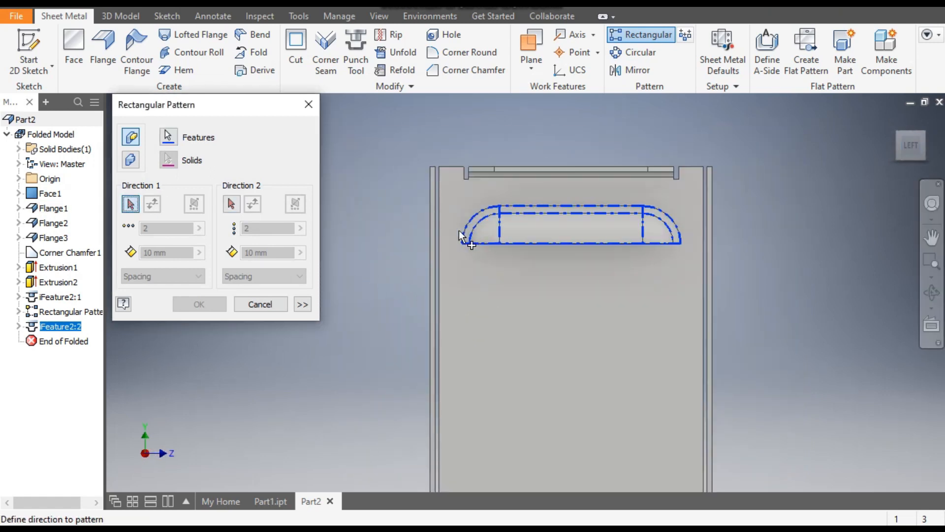
click(438, 249)
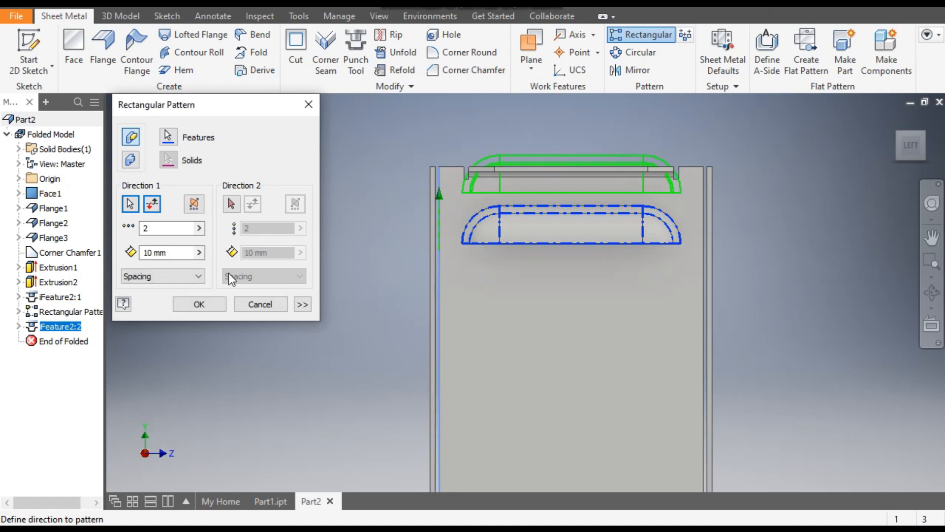
Complete the rectangular pattern of the left wall's louver with six instances running down the wall at 10 mm spacing.
click(152, 204)
click(140, 229)
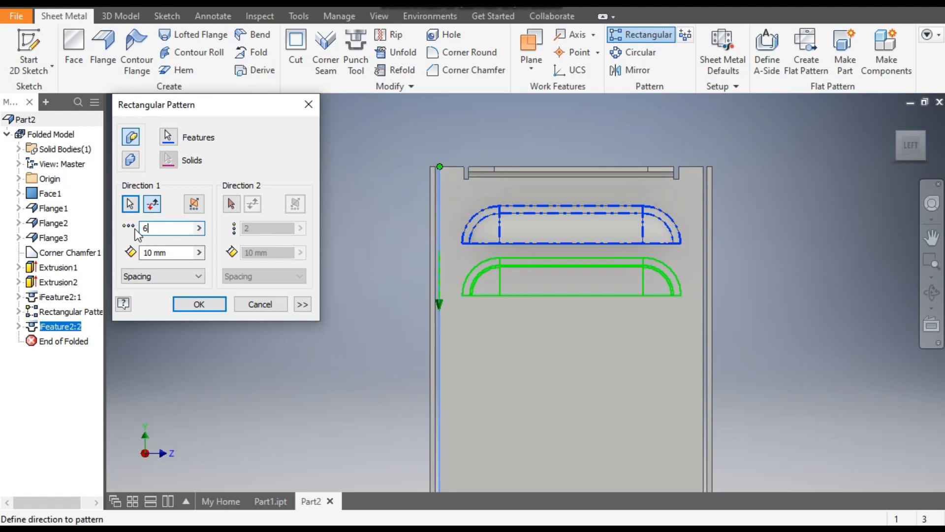
middle_drag(408, 191, 419, 173)
scroll(419, 172, down, 1)
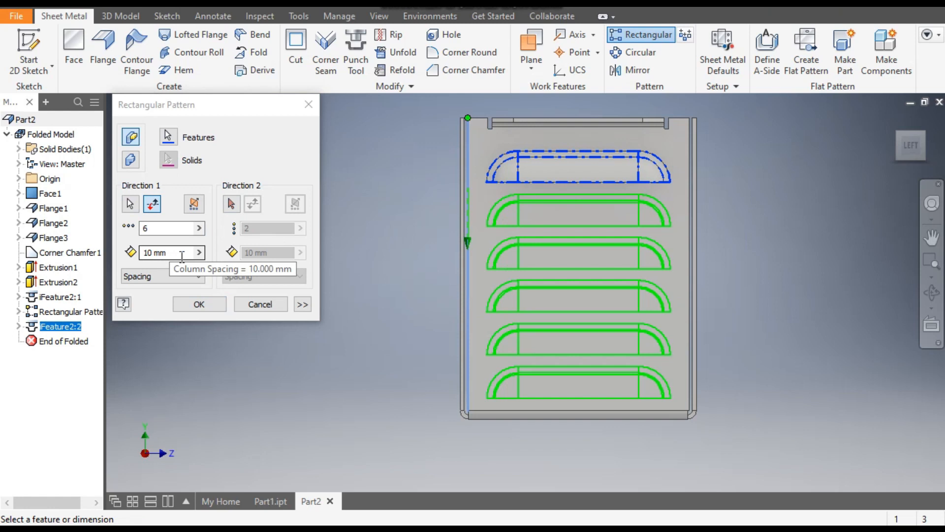
click(199, 304)
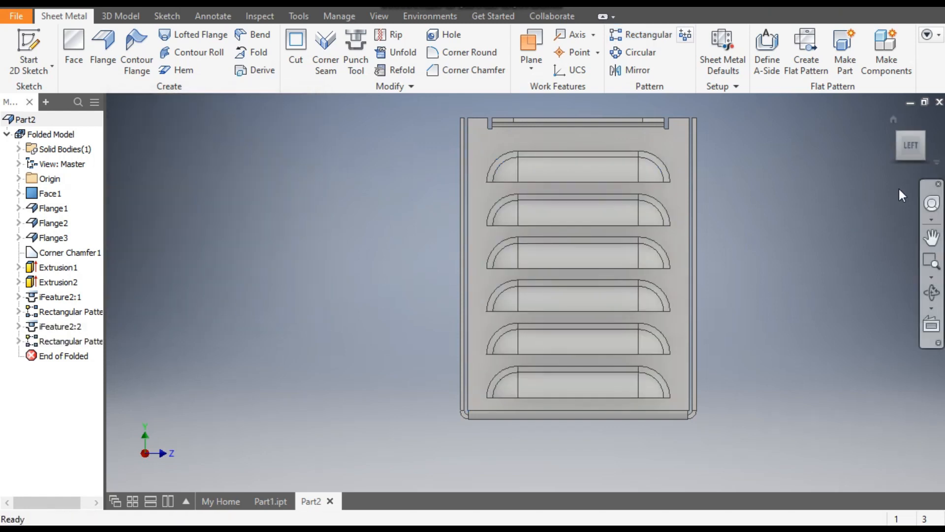
Apply the Yellow appearance from the Inventor Material Library to the whole sheet metal box.
click(899, 134)
middle_drag(768, 185, 777, 191)
click(373, 9)
click(482, 153)
drag(483, 153, 483, 302)
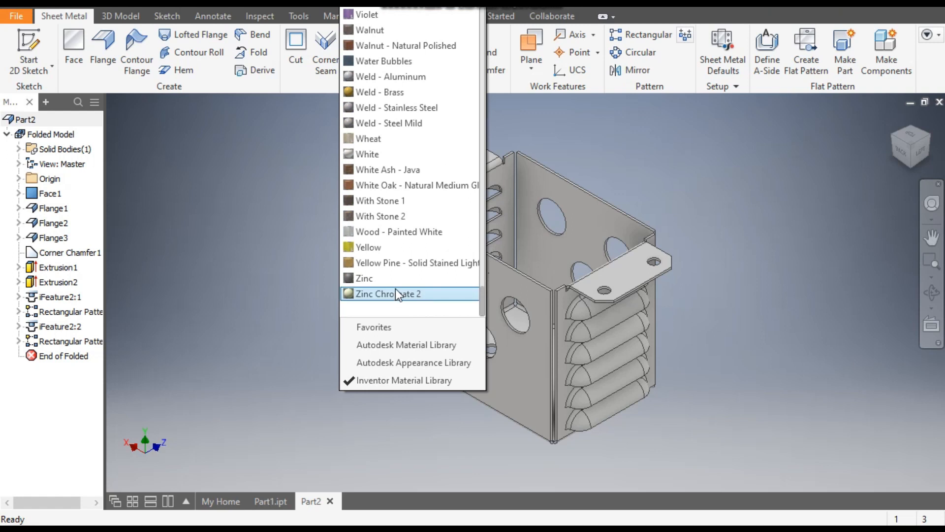
click(370, 246)
middle_drag(761, 377, 746, 380)
scroll(724, 314, down, 1)
middle_drag(725, 315, 770, 315)
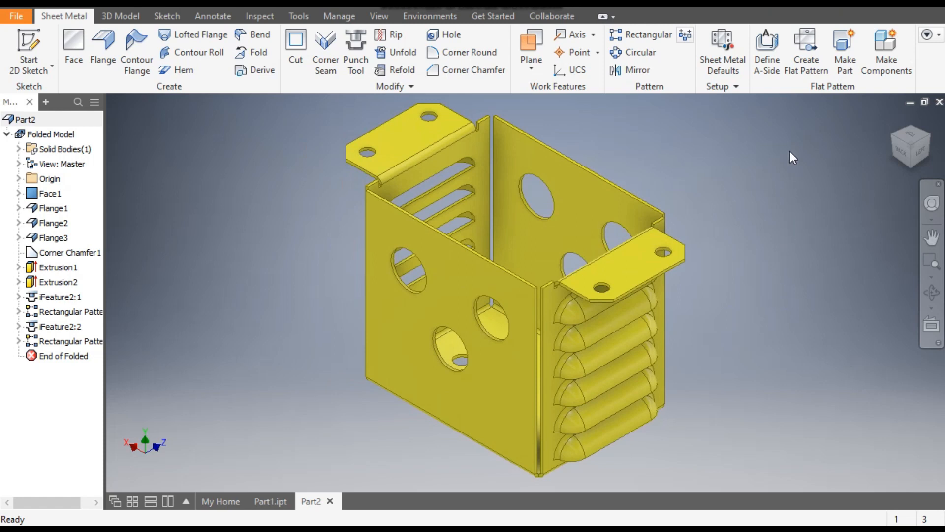
Create the flat pattern of the box, inspect the unfolded louvers and holes, and return to the folded part.
click(809, 49)
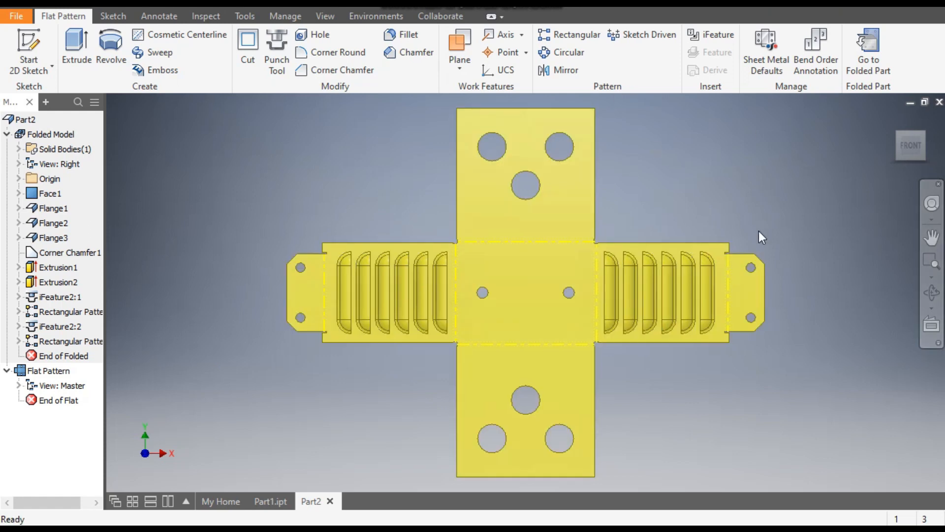
scroll(566, 368, up, 3)
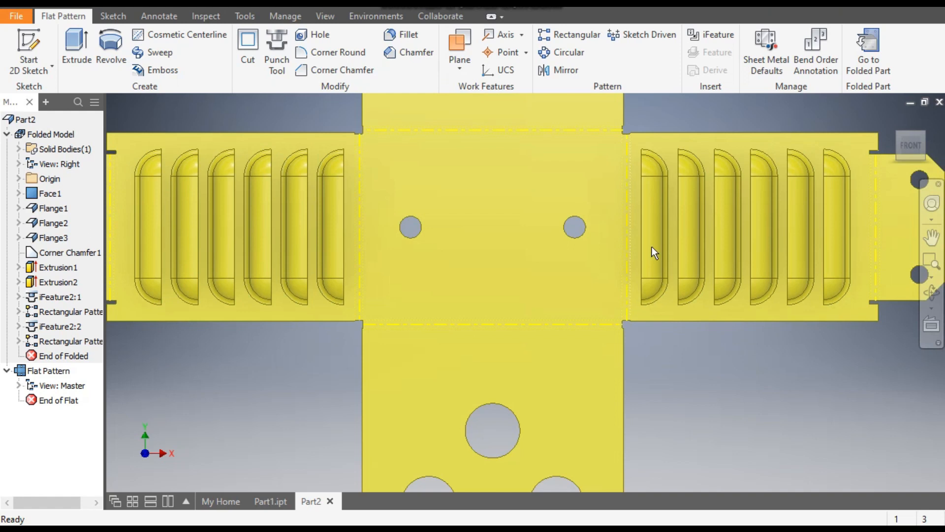
scroll(652, 247, down, 3)
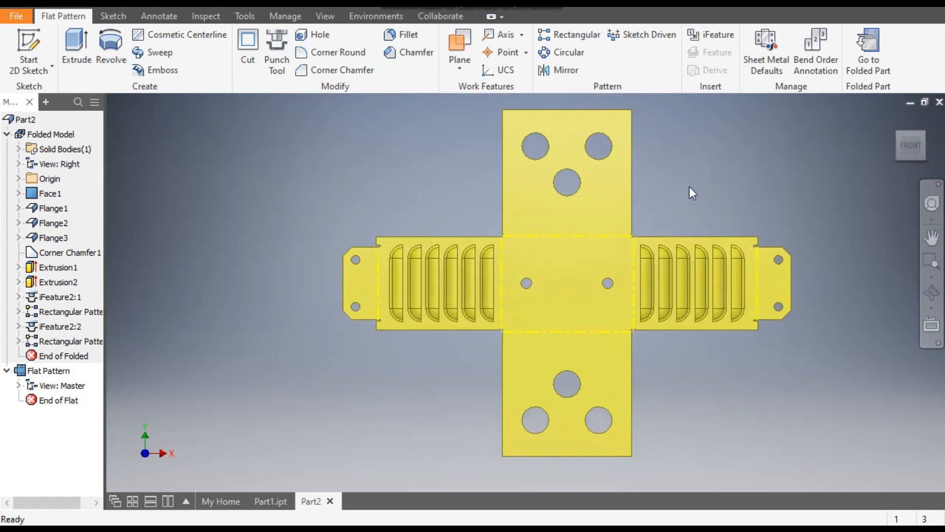
click(877, 41)
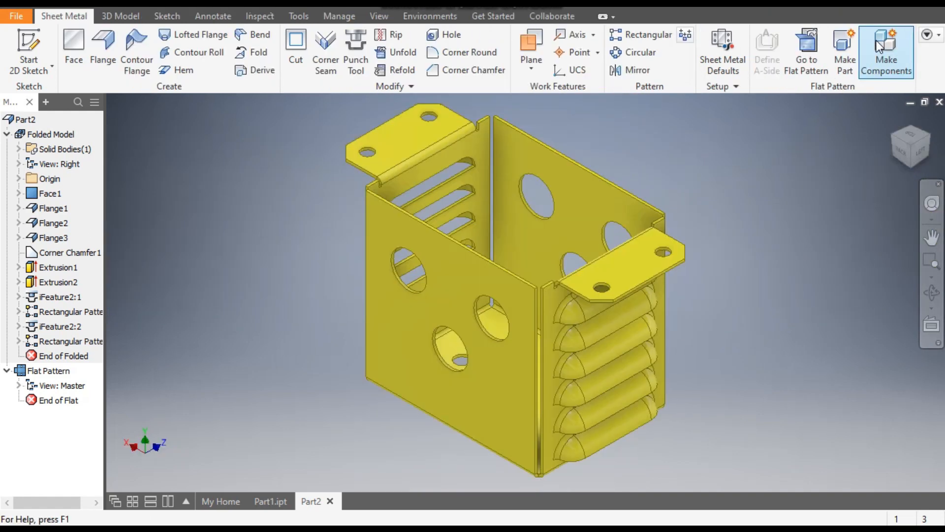
middle_drag(723, 194, 781, 203)
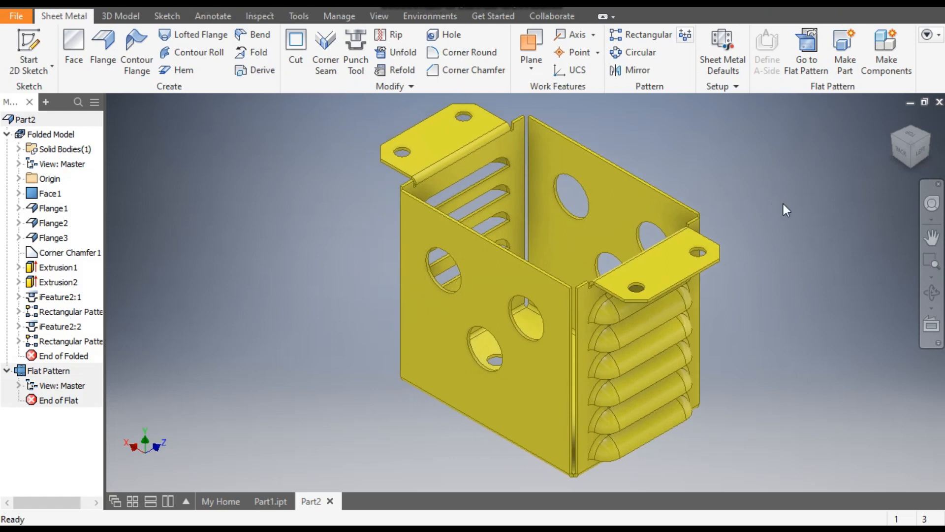